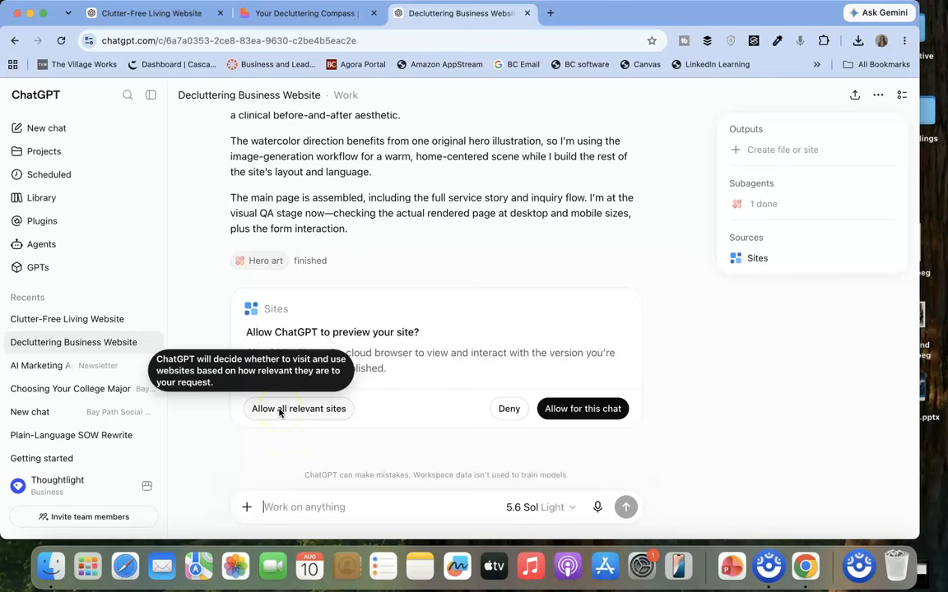
Step: Allow ChatGPT to preview the decluttering site for this chat
left_click(283, 415)
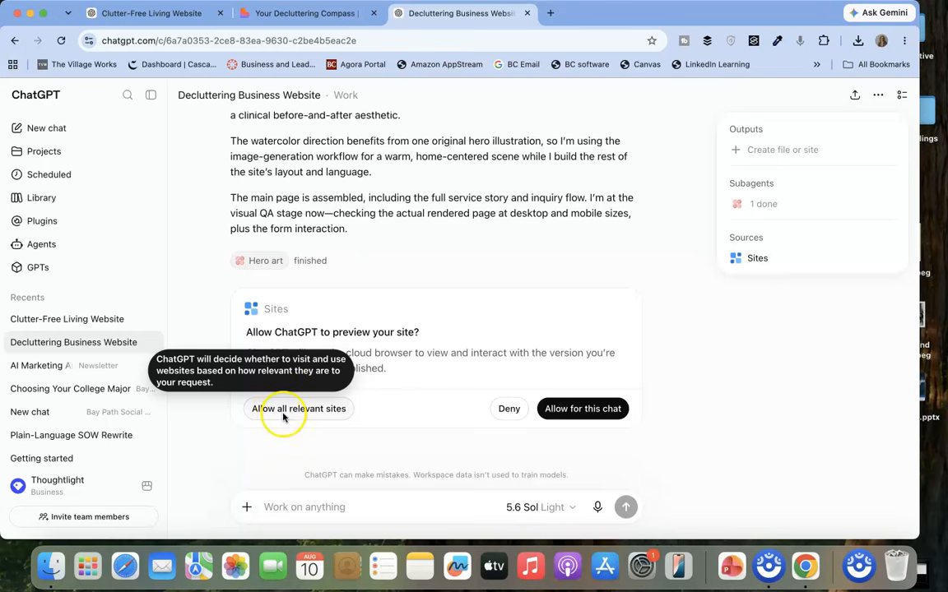
left_click(583, 409)
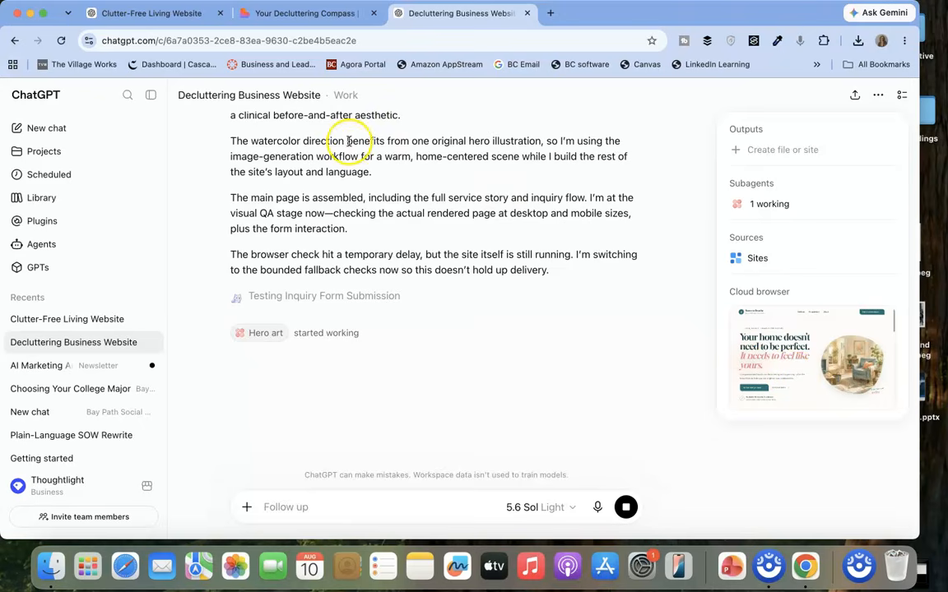
Step: Switch to the Clutter-Free Living Website chat and open the full preview of its Room to Breathe site
left_click(123, 14)
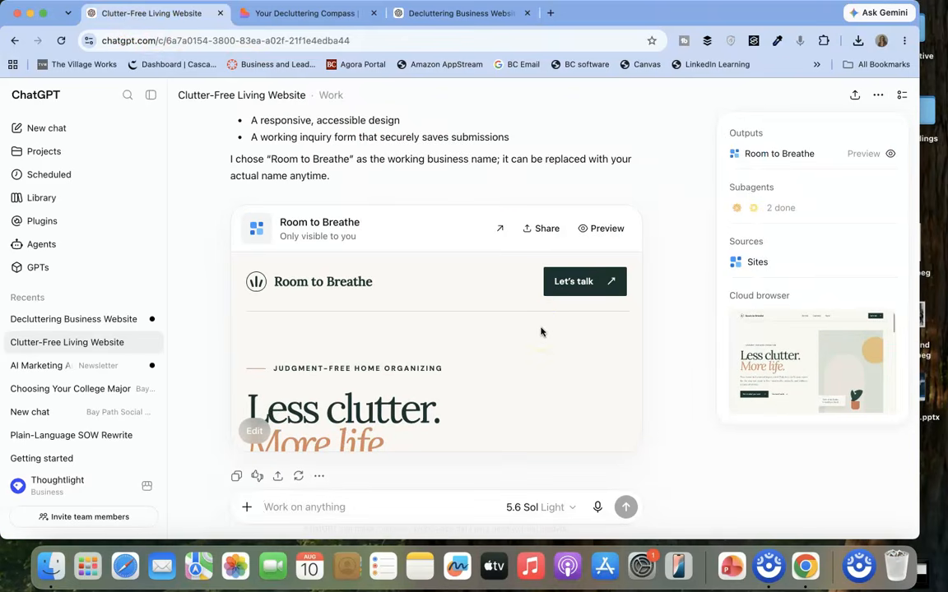
scroll(541, 331, "down", 2)
scroll(540, 332, "down", 5)
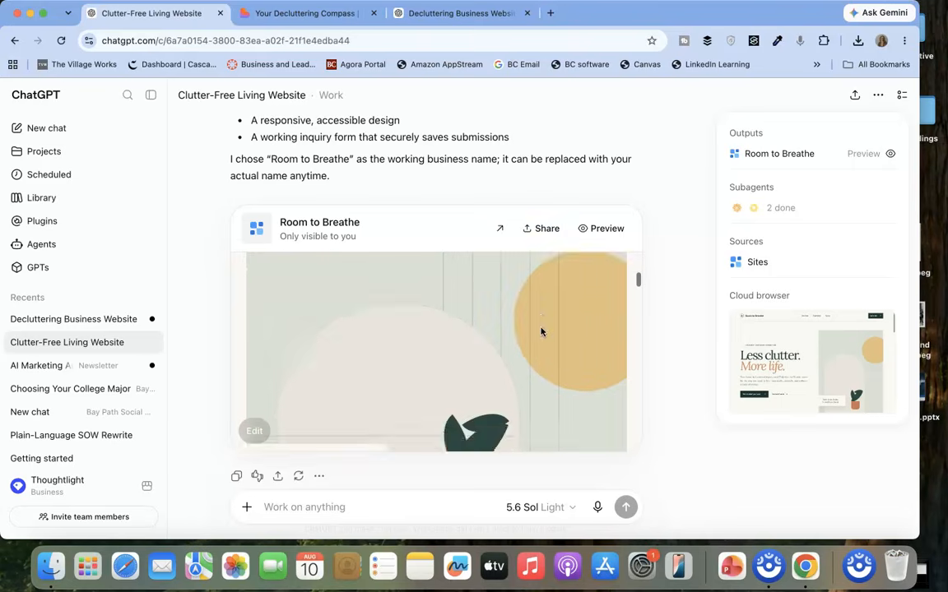
scroll(543, 333, "down", 3)
left_click(777, 155)
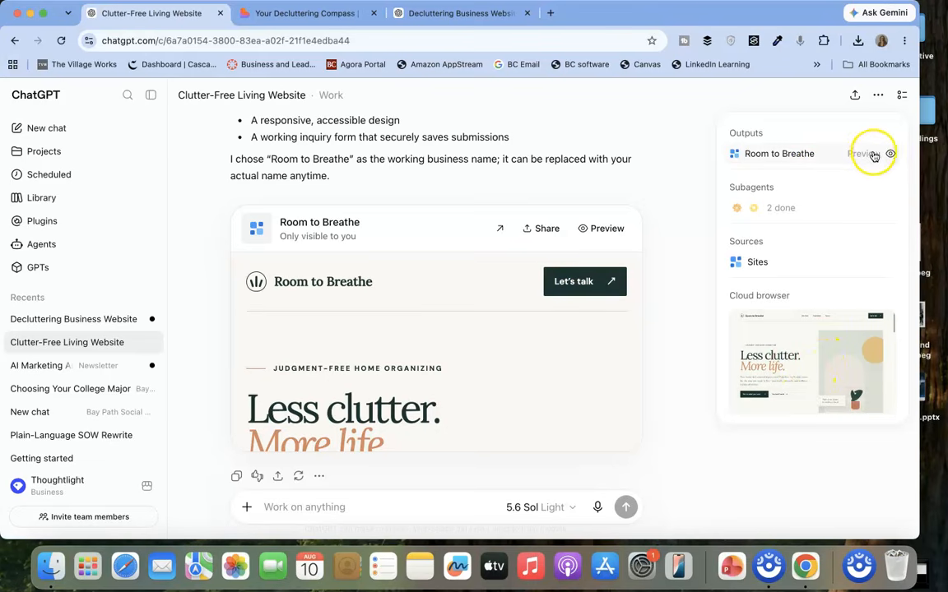
left_click(597, 230)
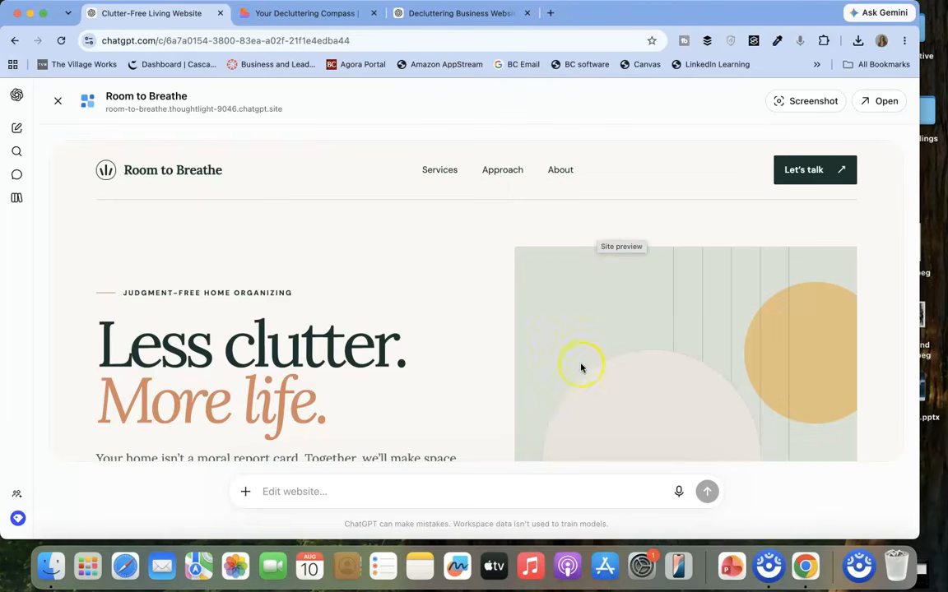
Step: Review the Room to Breathe page from the hero down to the footer, checking its copy, services, about section and inquiry form
scroll(558, 351, "down", 3)
scroll(560, 354, "down", 2)
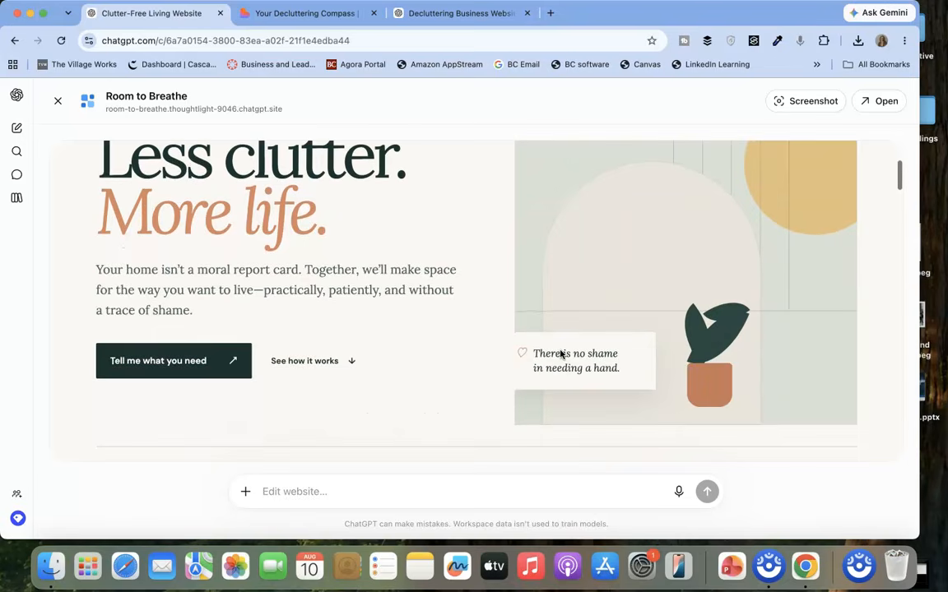
scroll(560, 353, "down", 10)
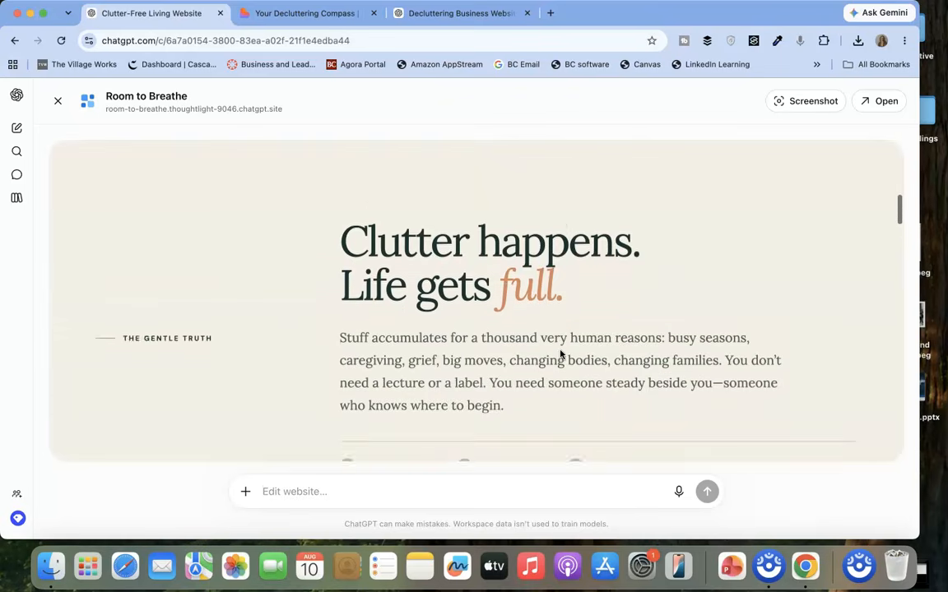
scroll(560, 353, "down", 8)
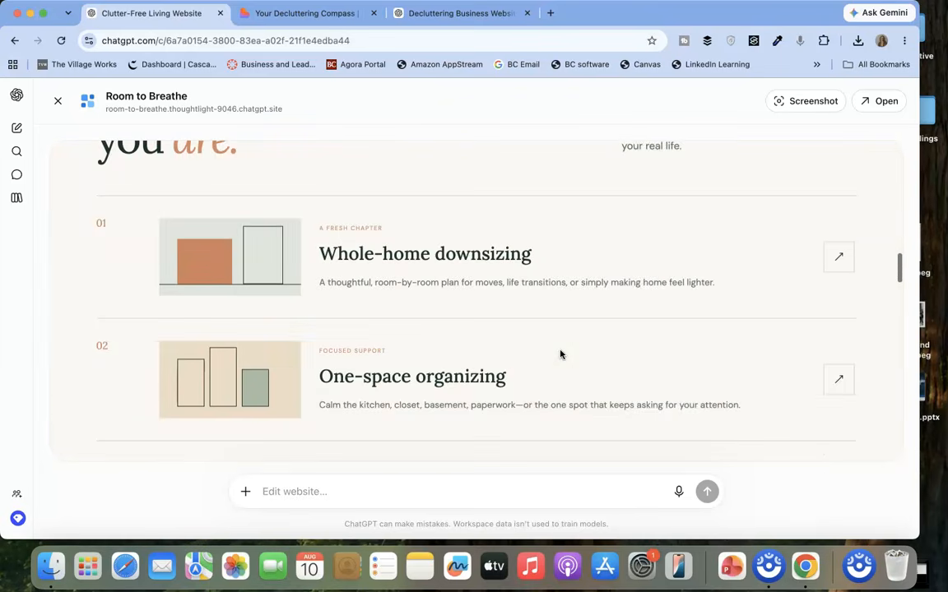
scroll(560, 354, "down", 8)
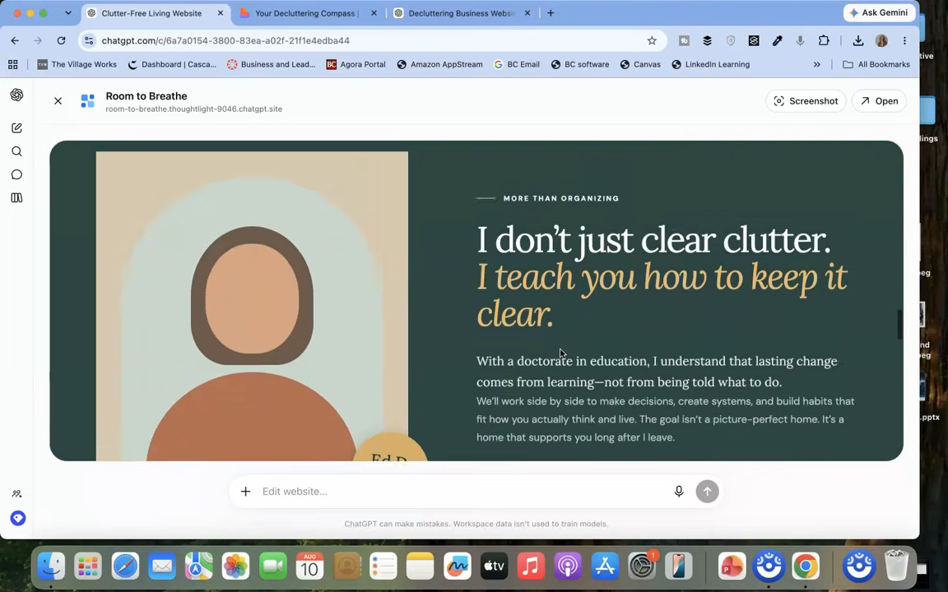
scroll(560, 354, "up", 3)
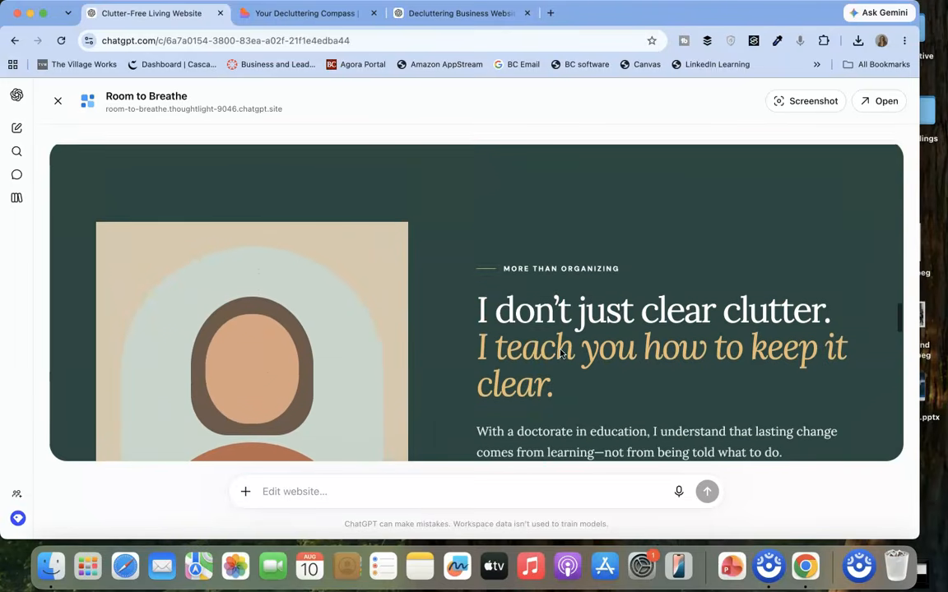
scroll(560, 354, "down", 7)
scroll(560, 354, "down", 10)
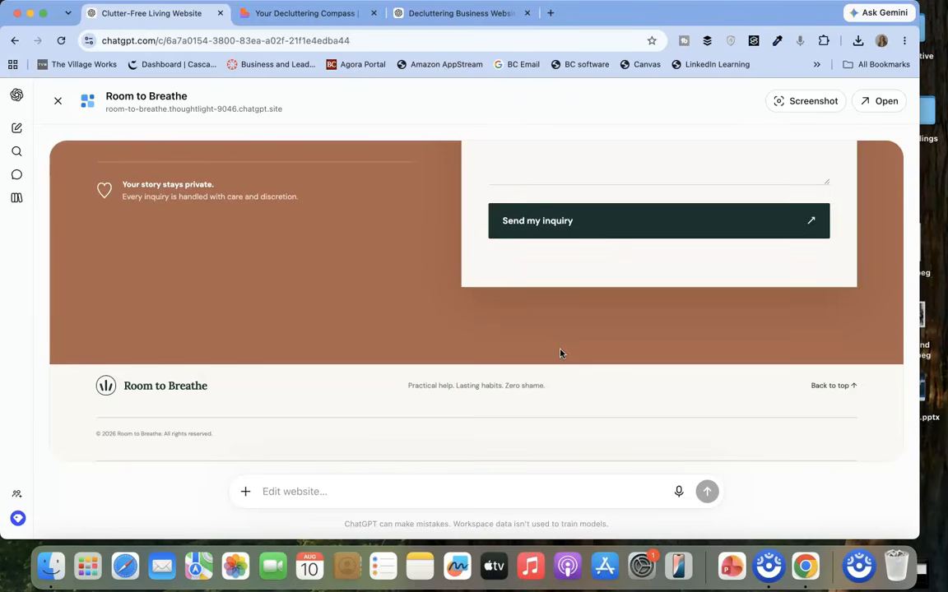
scroll(561, 354, "up", 6)
scroll(560, 354, "up", 15)
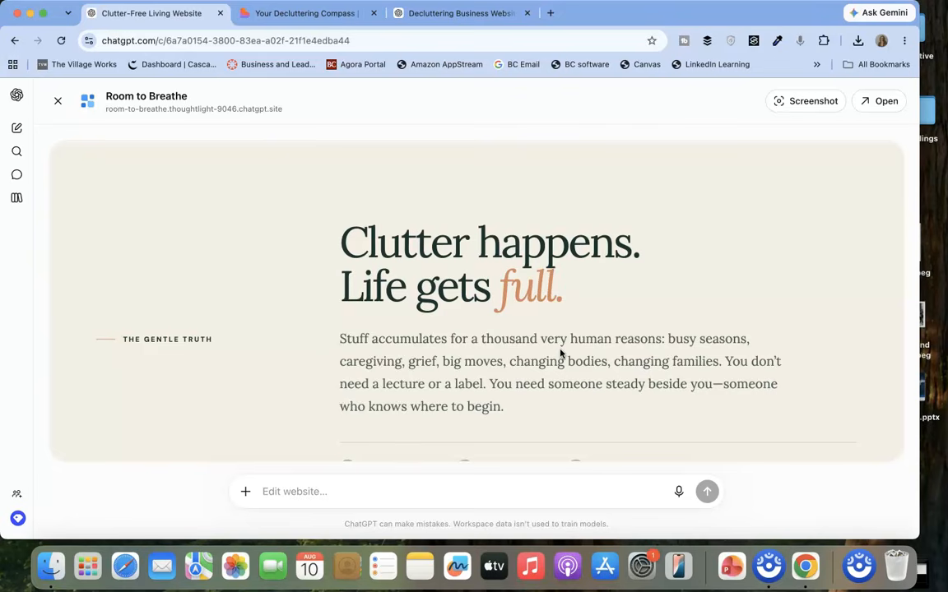
Step: Go through the Room to Breathe services, process and inquiry sections again to judge their graphics and layout
scroll(494, 354, "down", 10)
scroll(494, 354, "down", 15)
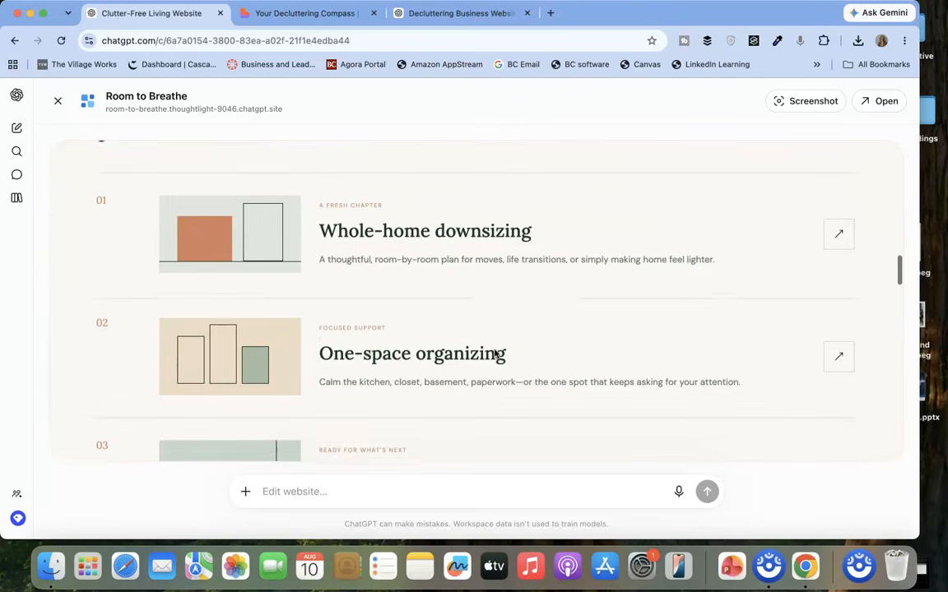
scroll(495, 354, "up", 5)
scroll(494, 353, "up", 10)
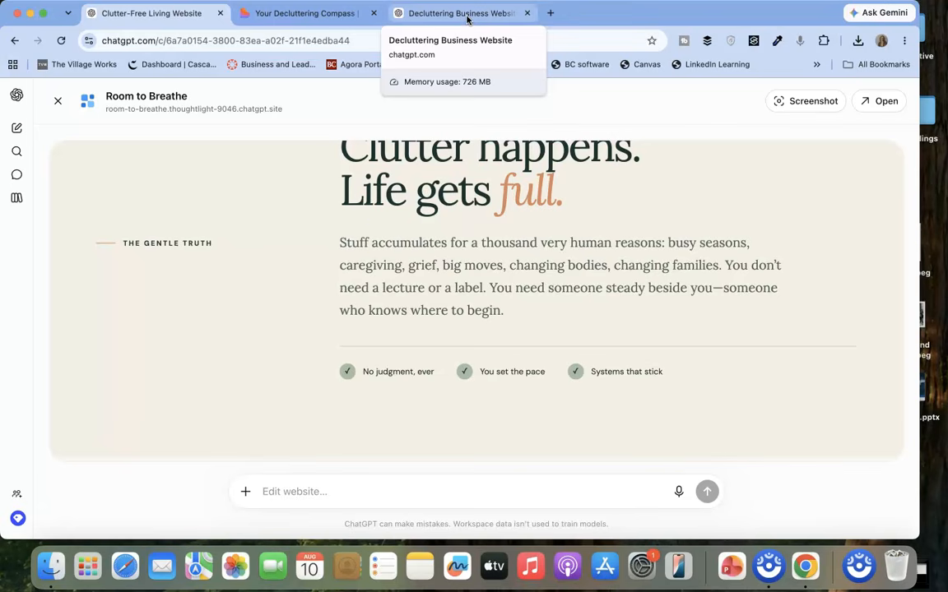
scroll(361, 392, "down", 10)
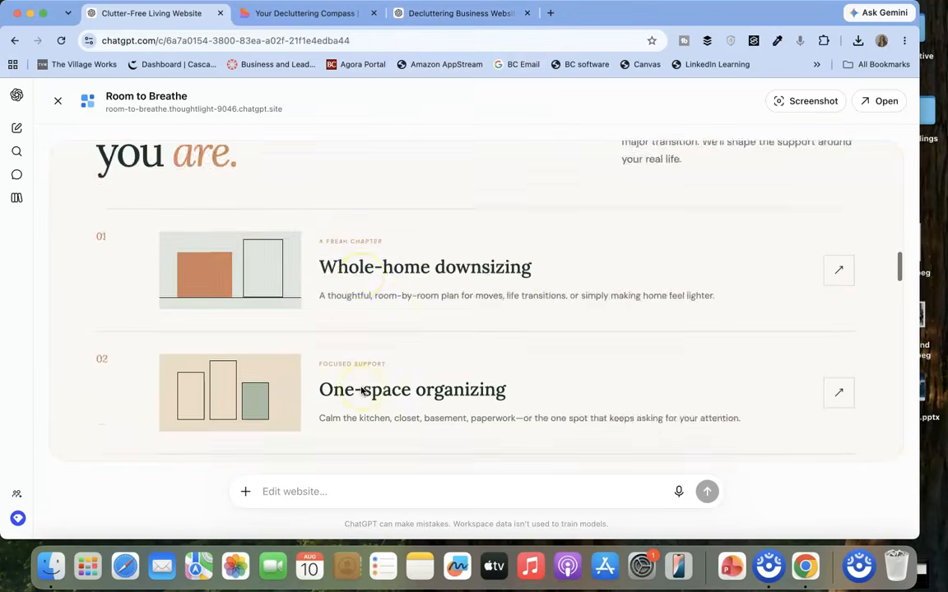
scroll(361, 391, "down", 15)
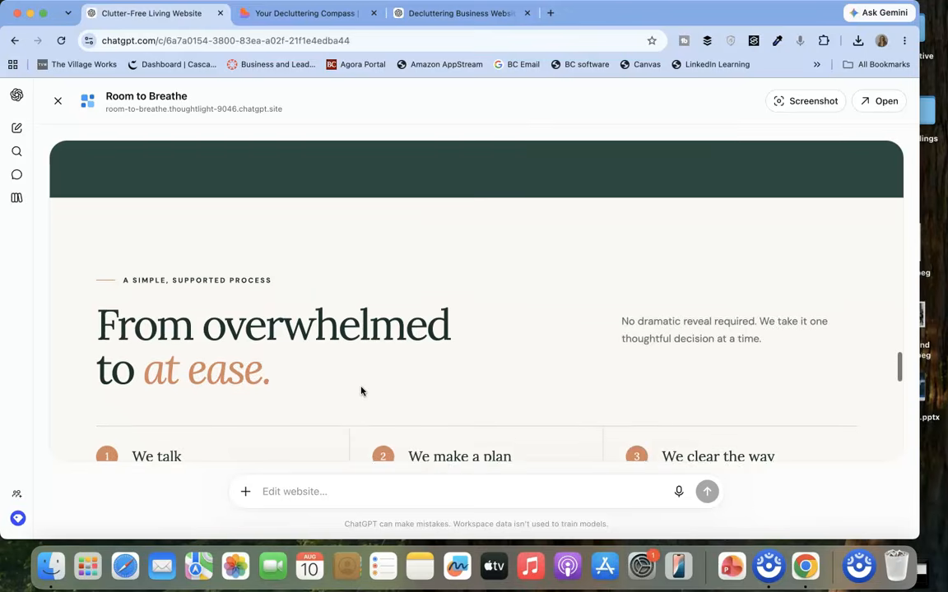
scroll(361, 391, "down", 10)
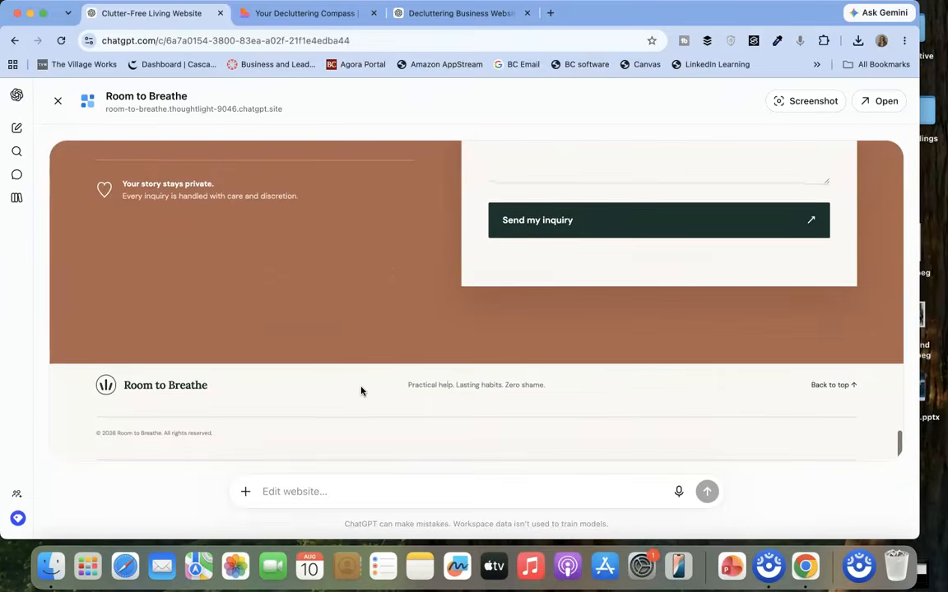
scroll(361, 391, "up", 15)
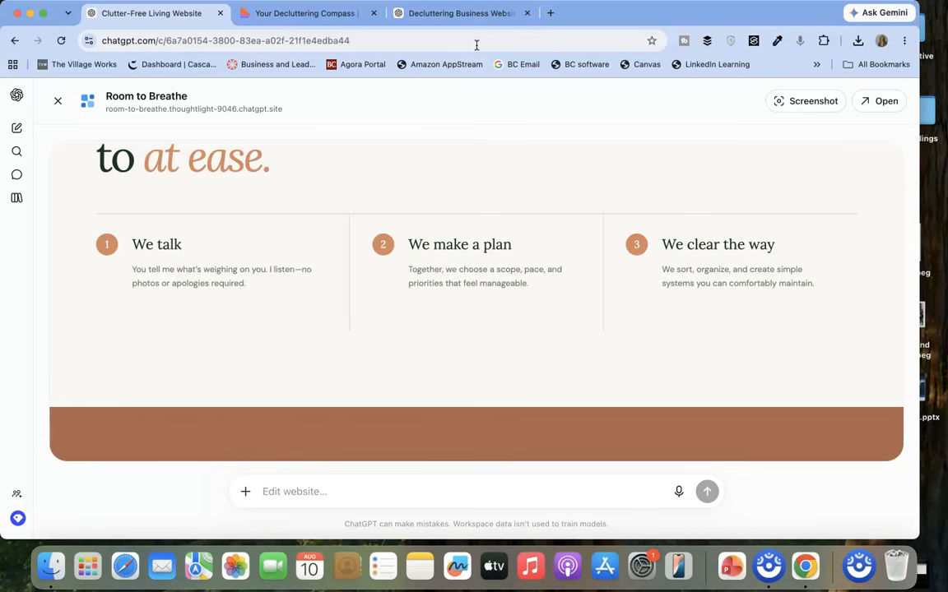
Step: Return to the start of the Room to Breathe page and test the Approach link in its site navigation
scroll(416, 258, "up", 5)
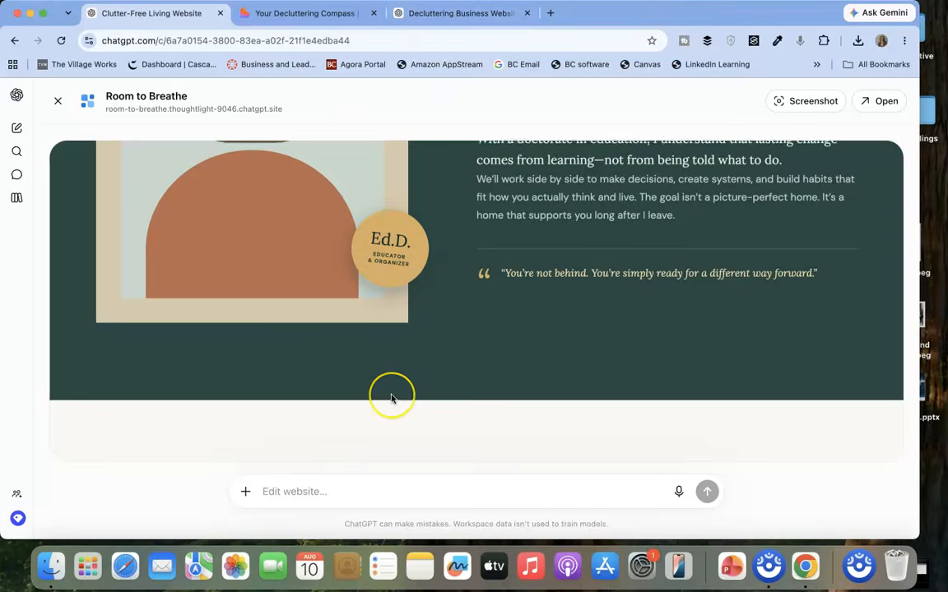
scroll(392, 398, "up", 10)
scroll(392, 398, "up", 8)
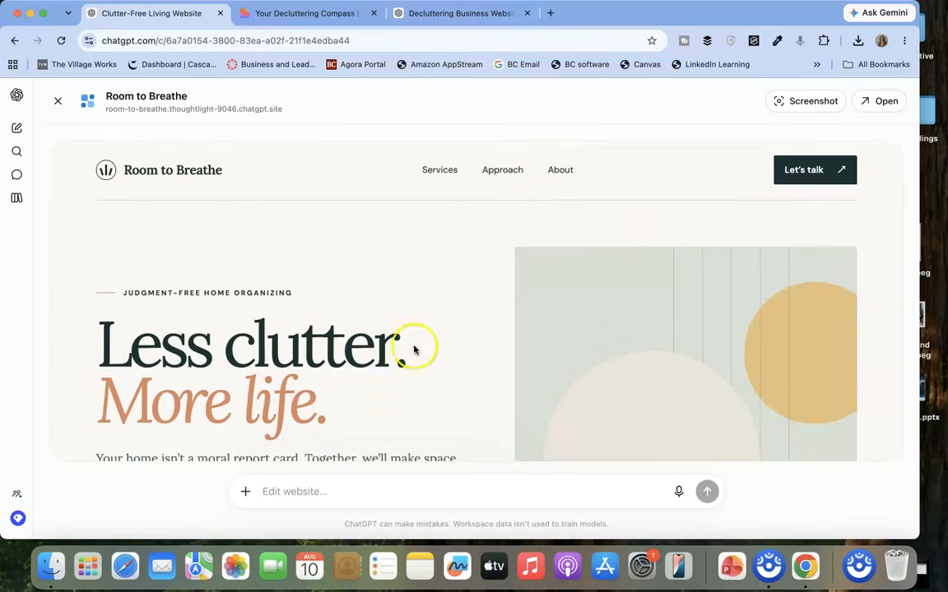
left_click(503, 174)
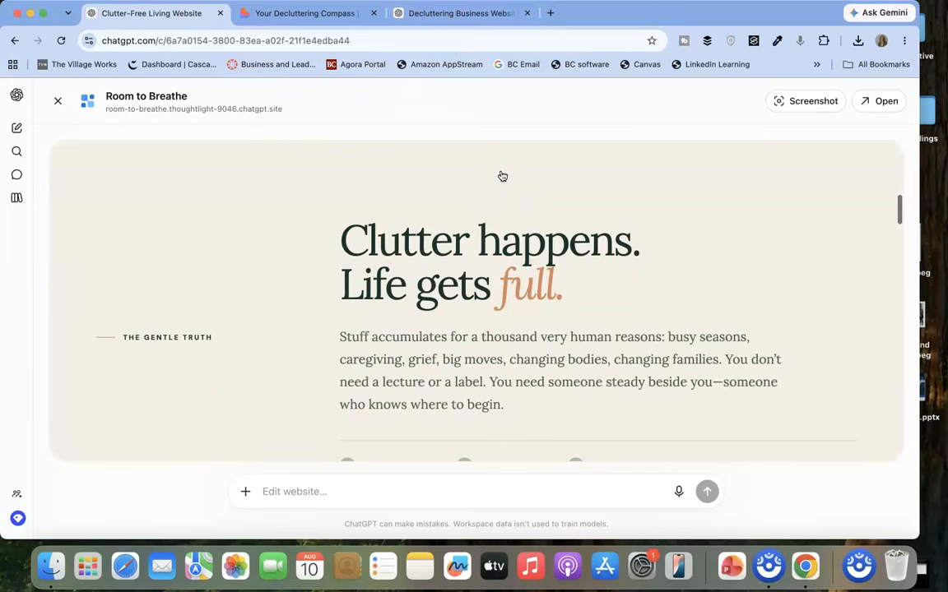
scroll(469, 298, "up", 5)
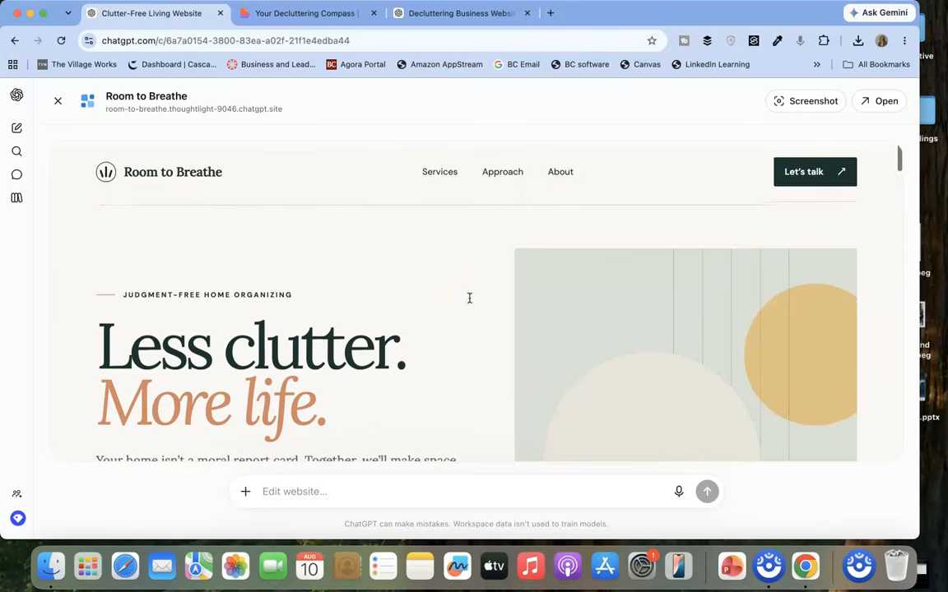
Step: Switch to the Decluttering Business Website chat and open the preview of its Room to Breathe Decluttering site
left_click(420, 14)
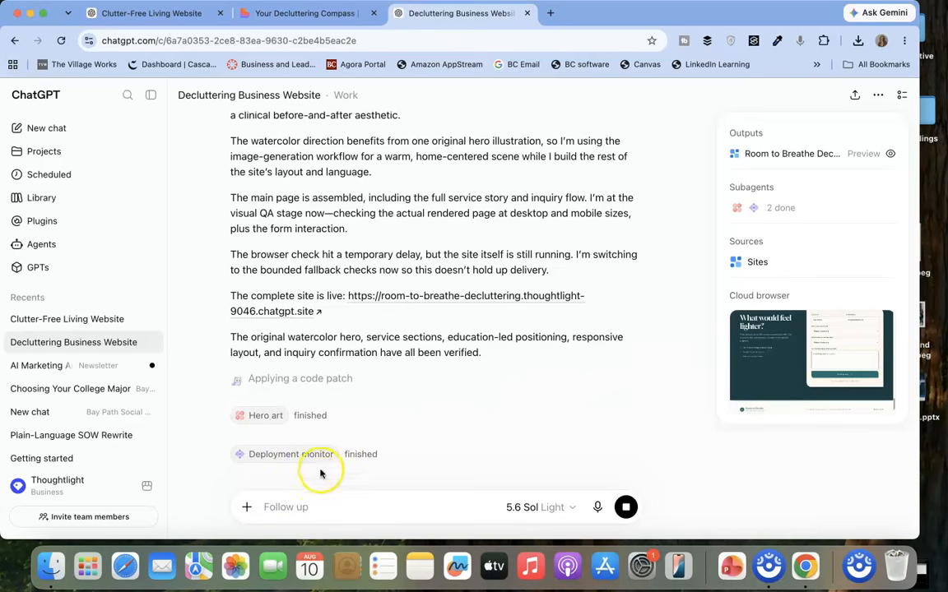
mouse_move(778, 358)
scroll(778, 358, "down", 1)
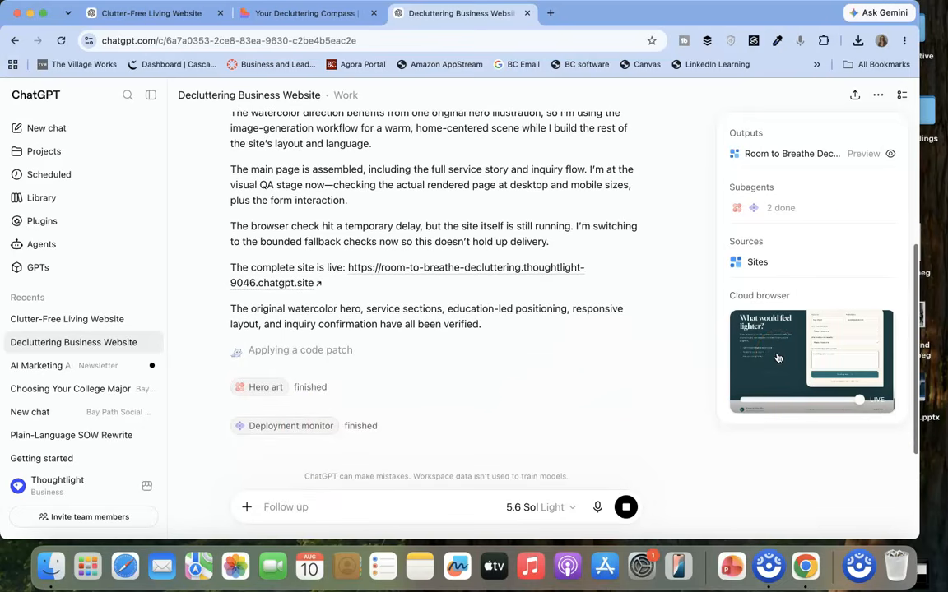
left_click(862, 156)
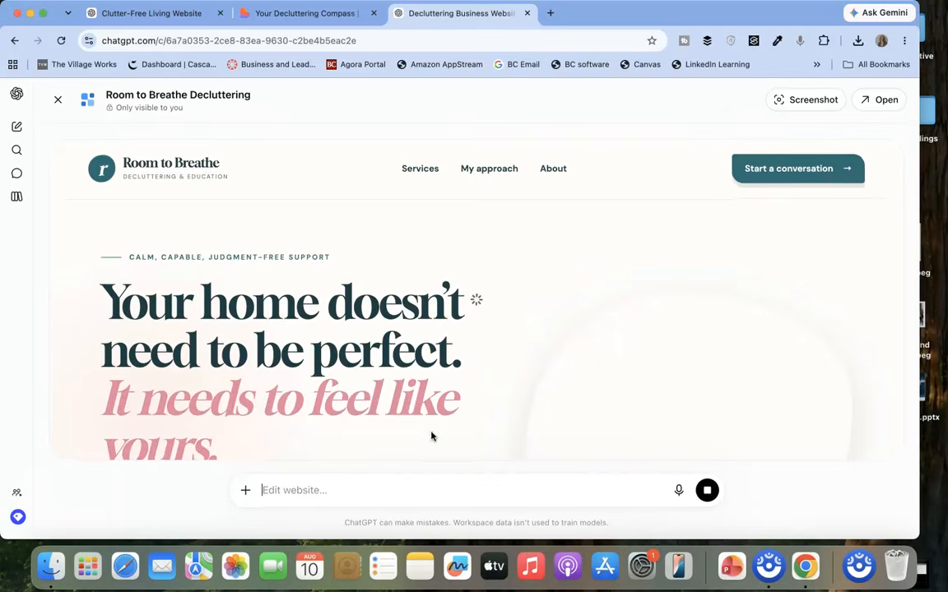
Step: Review the Room to Breathe Decluttering page, examining its watercolor hero, service cards, process steps, about section and contact form
scroll(486, 348, "down", 5)
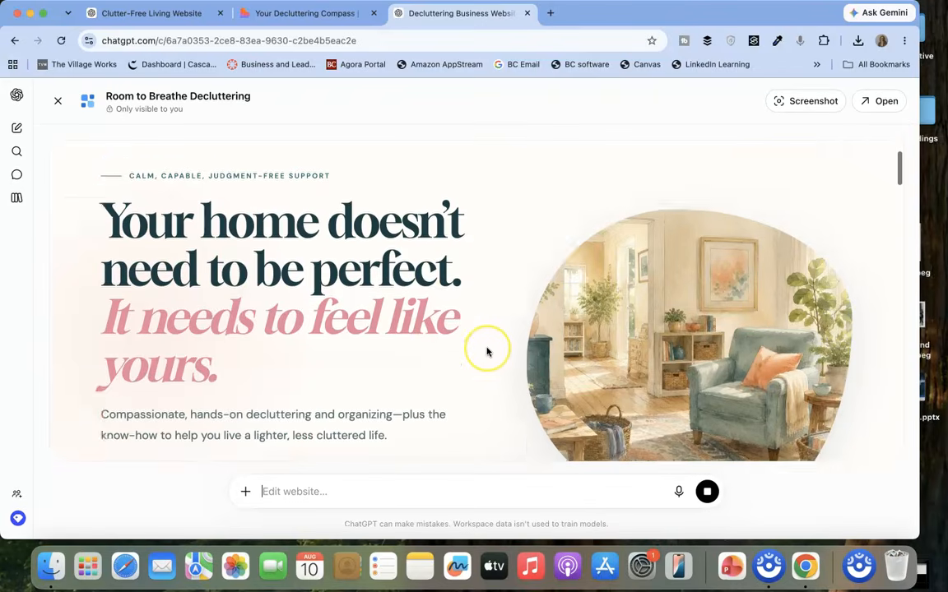
scroll(486, 352, "up", 1)
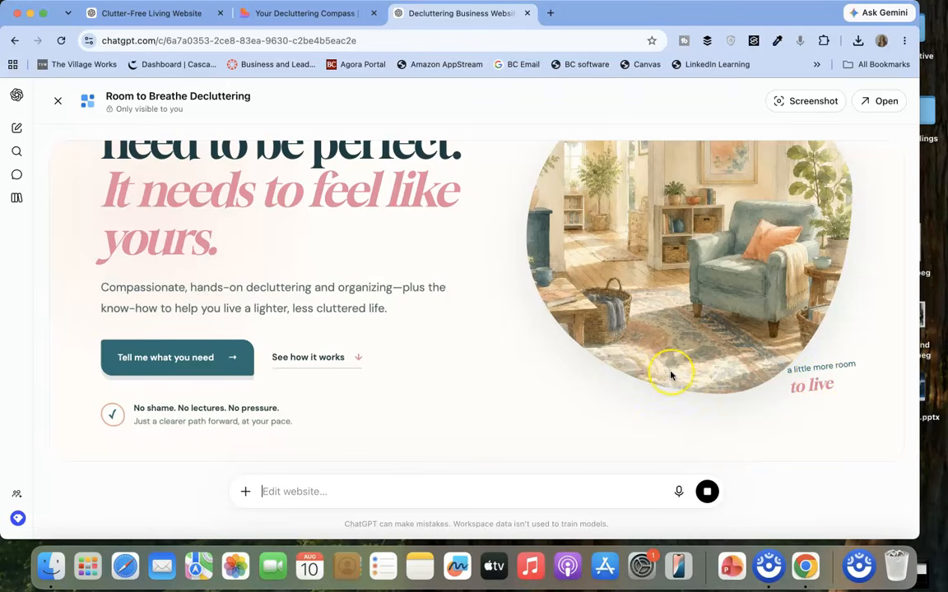
scroll(670, 376, "down", 2)
scroll(670, 376, "down", 5)
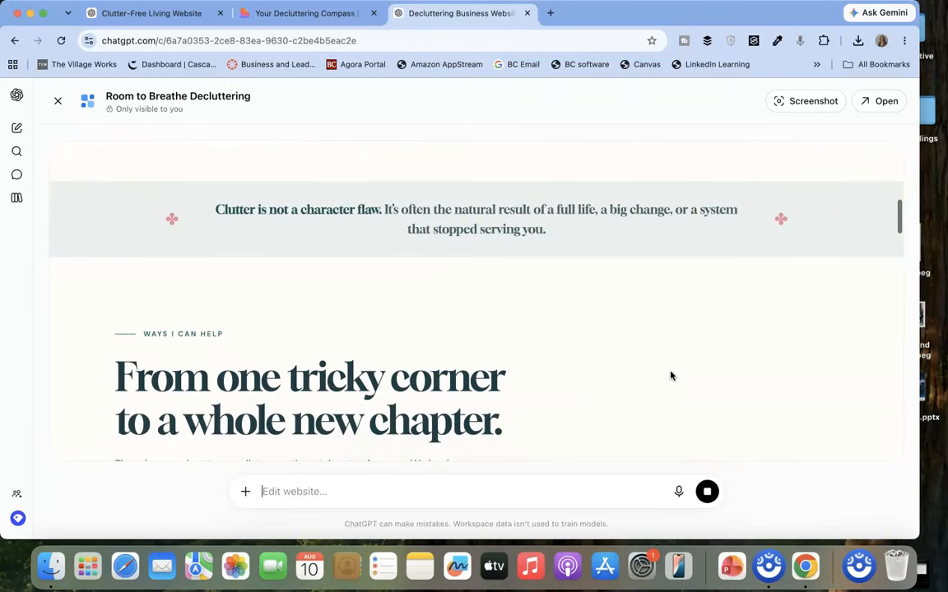
scroll(671, 376, "down", 10)
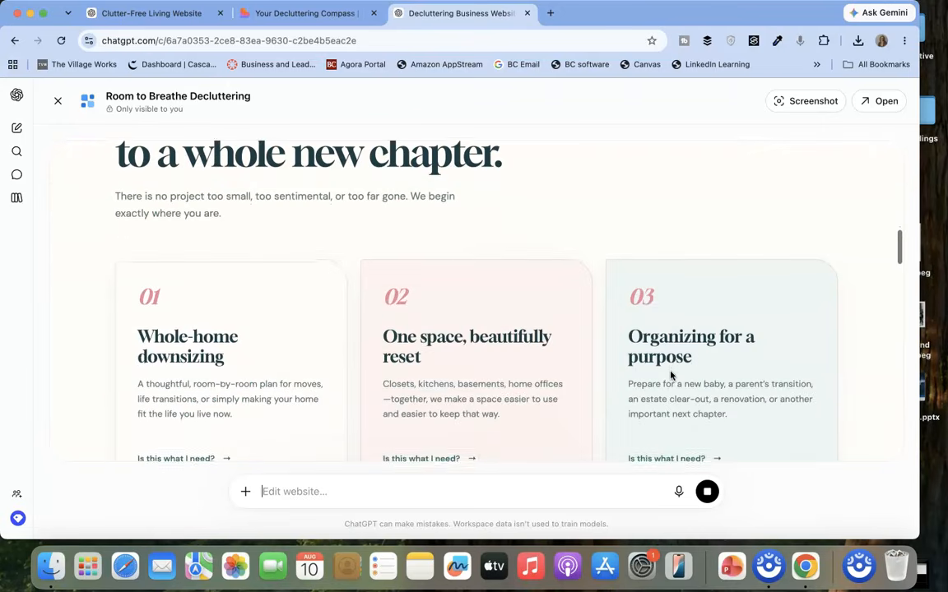
scroll(670, 376, "down", 10)
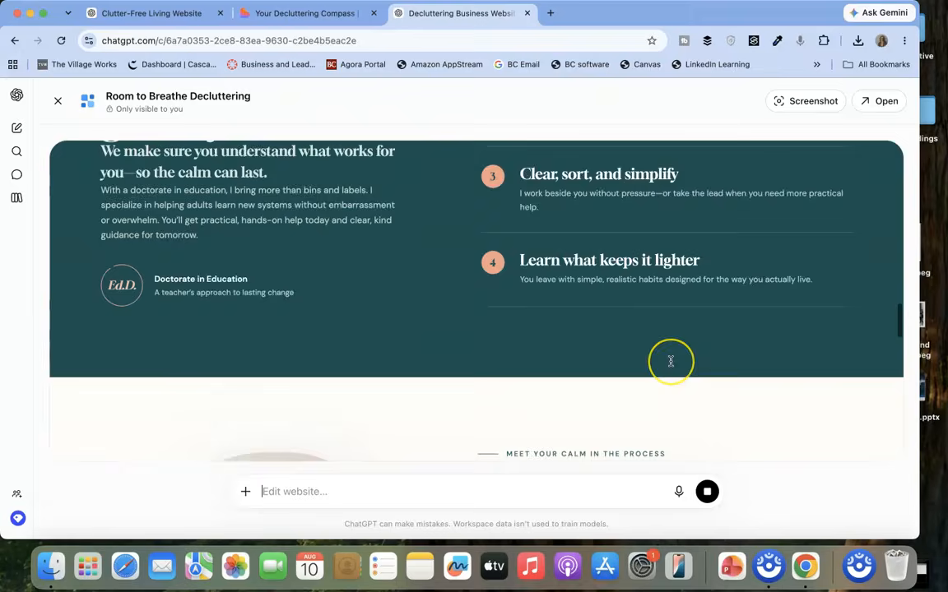
scroll(670, 360, "down", 1)
scroll(670, 360, "down", 10)
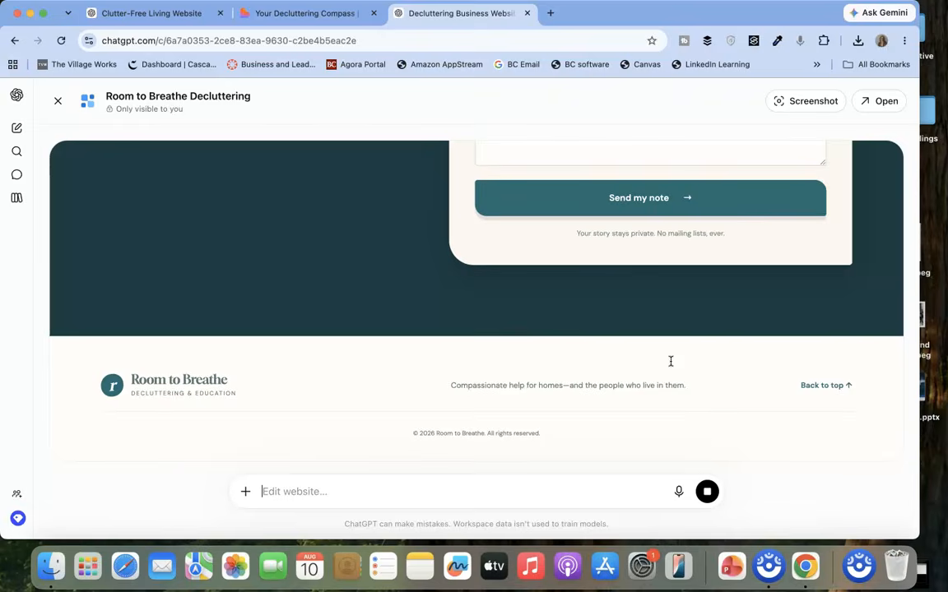
scroll(670, 361, "up", 10)
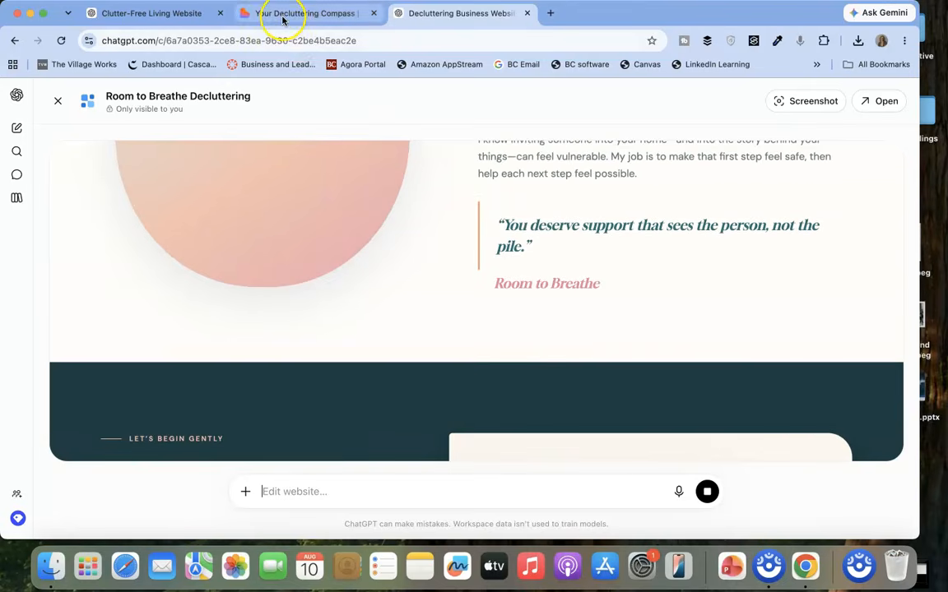
Step: Switch to the Your Decluttering Compass project in Lovable and review its homepage preview, examining the hero, value cards, photo section and closing quote
left_click(284, 15)
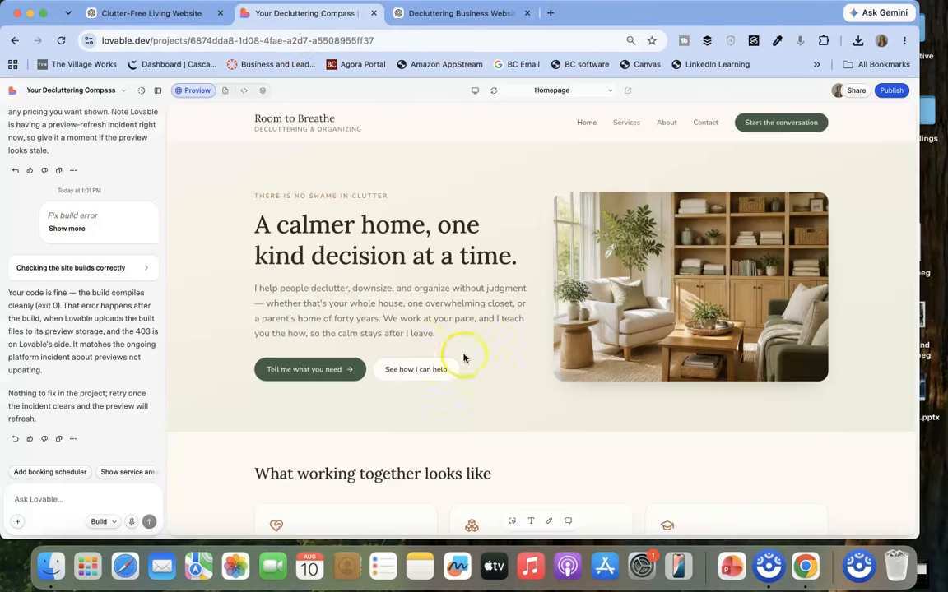
scroll(482, 368, "down", 10)
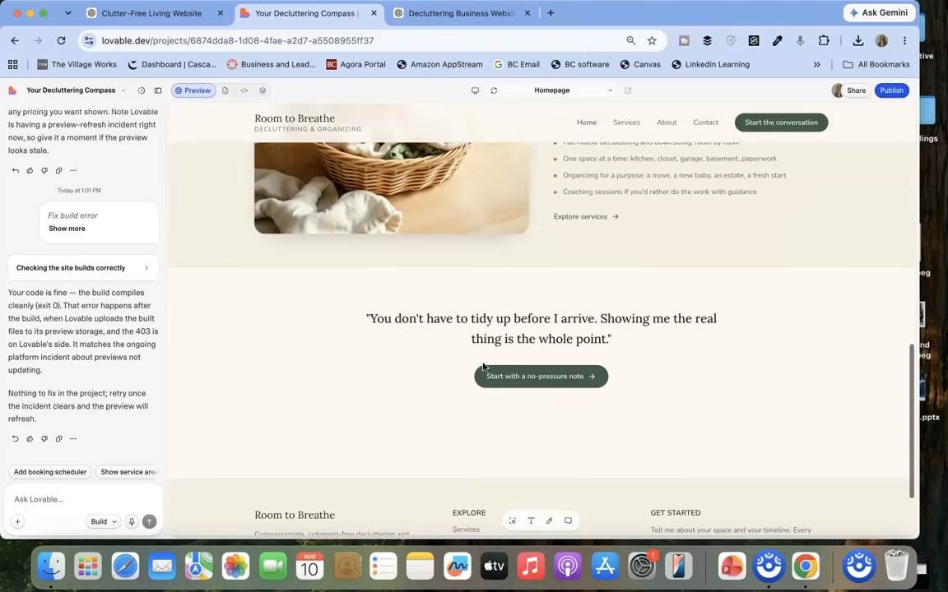
scroll(483, 368, "up", 5)
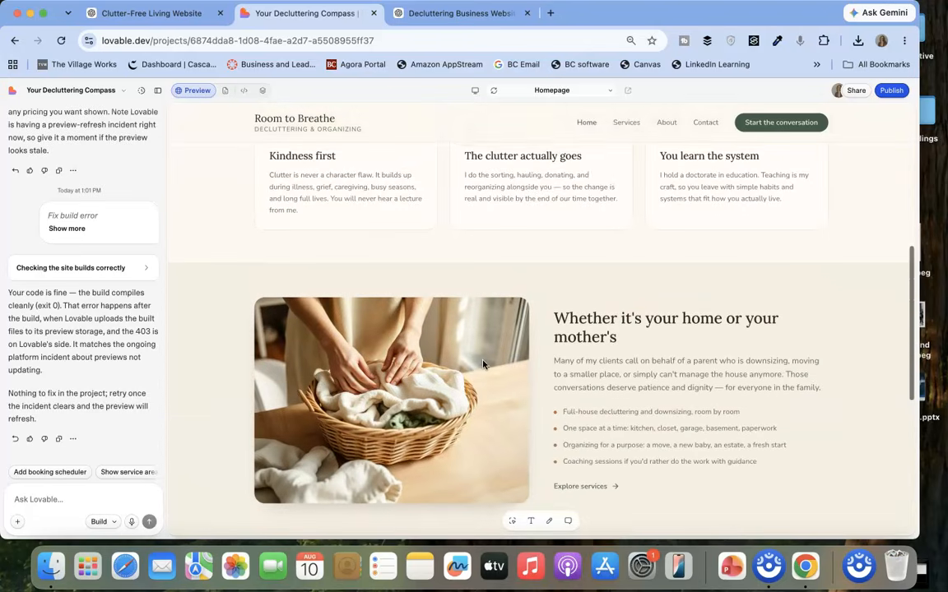
scroll(483, 366, "down", 3)
scroll(483, 364, "down", 3)
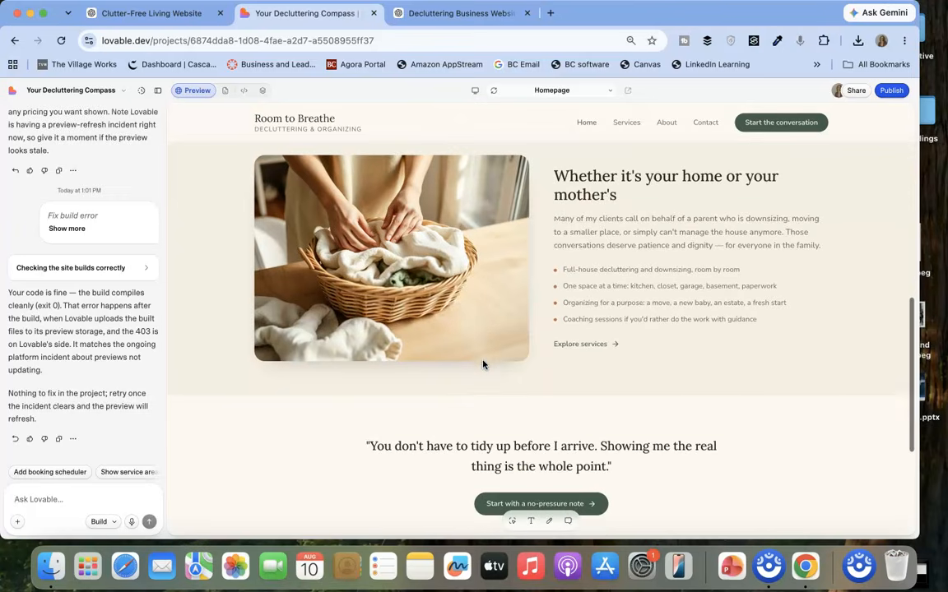
scroll(483, 365, "down", 5)
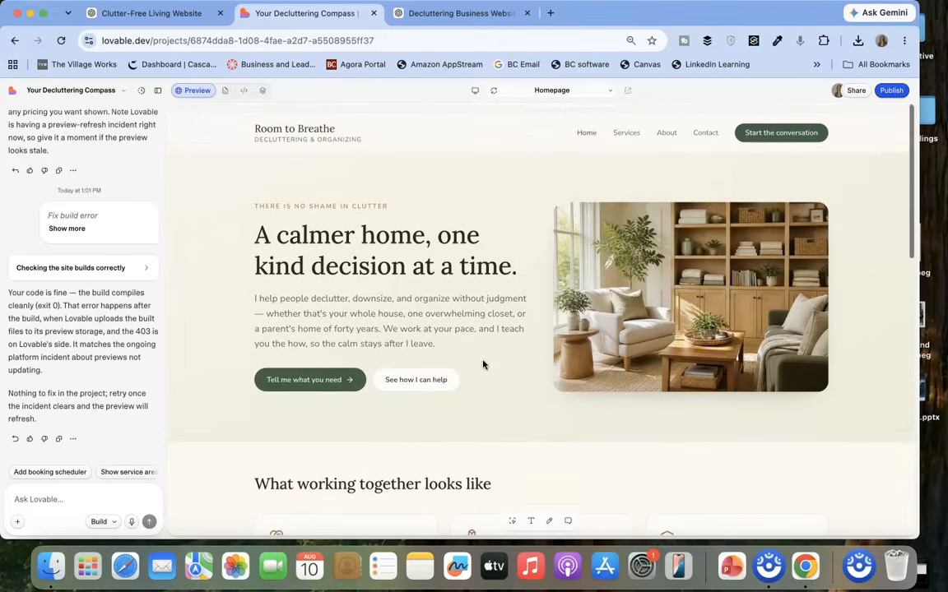
scroll(482, 364, "down", 8)
scroll(483, 364, "down", 9)
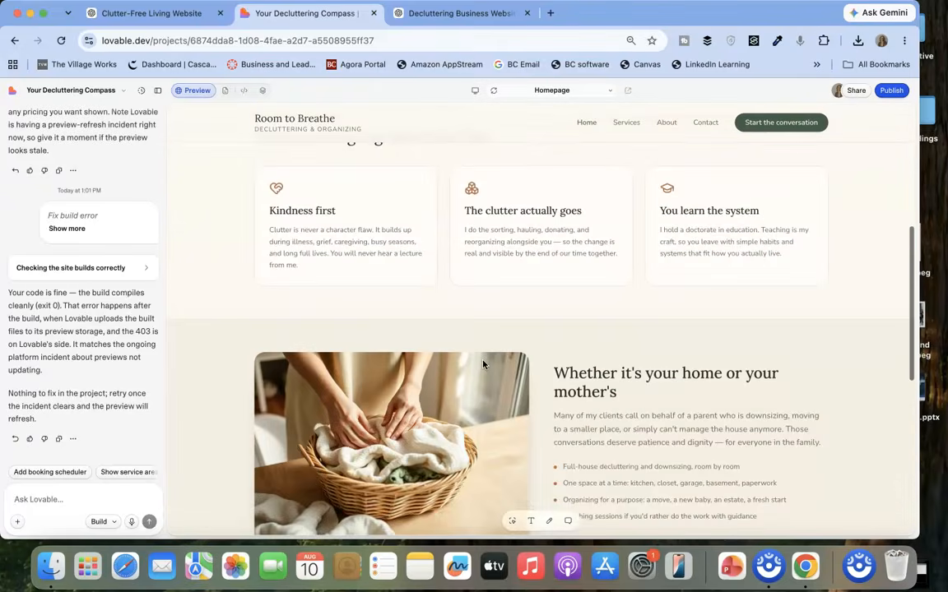
scroll(483, 364, "up", 9)
scroll(483, 365, "up", 4)
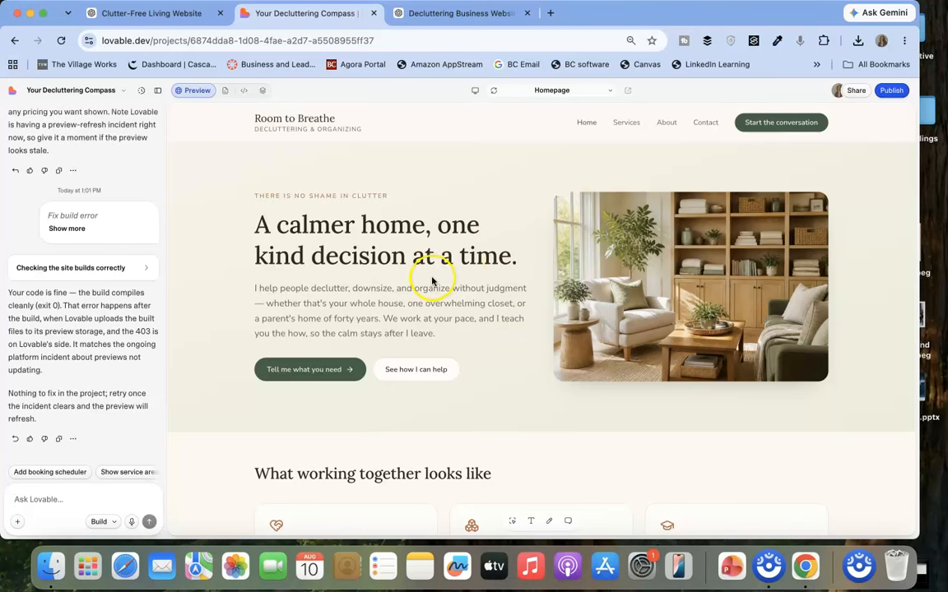
Step: Switch to the Clutter-Free Living Website chat and review the Room to Breathe page from its hero to the footer
left_click(160, 13)
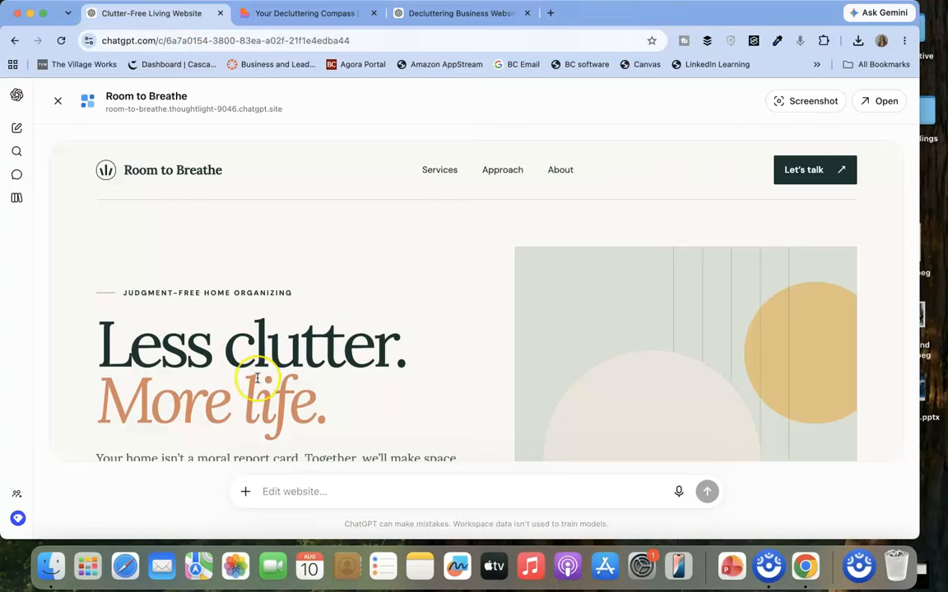
scroll(256, 377, "down", 5)
scroll(256, 378, "down", 20)
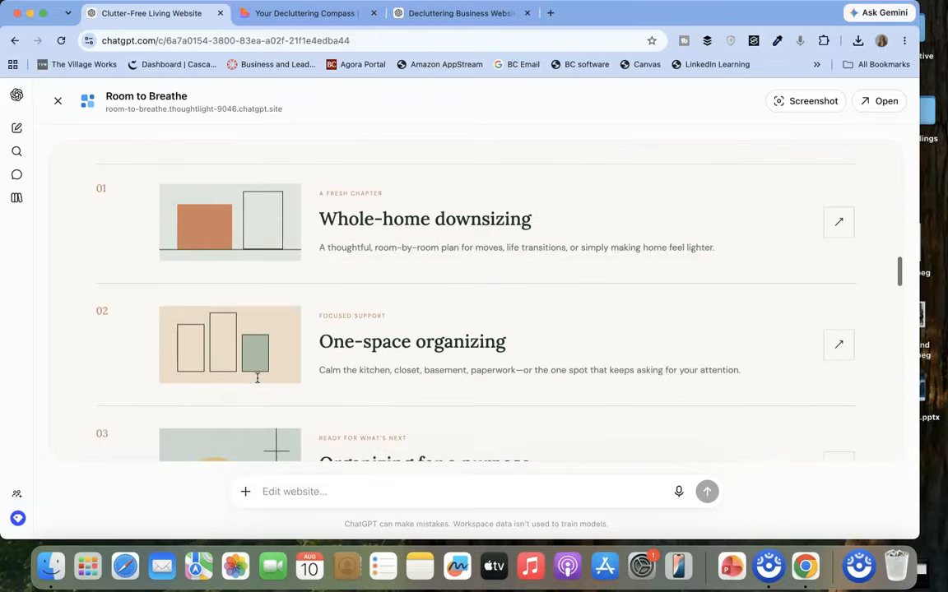
scroll(257, 378, "down", 3)
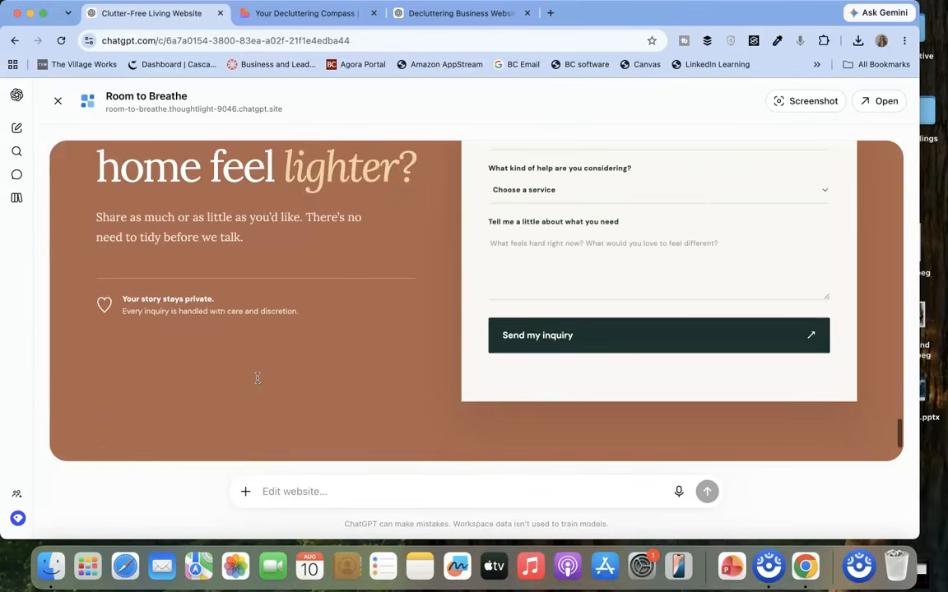
scroll(257, 377, "down", 2)
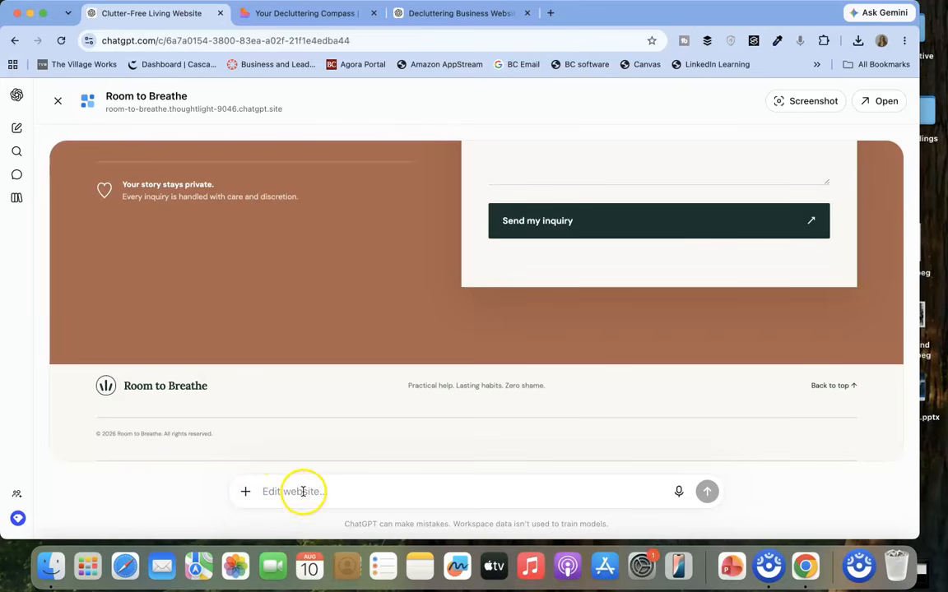
Step: Attach the square headshot image from the library to the Room to Breathe website edit request
left_click(244, 493)
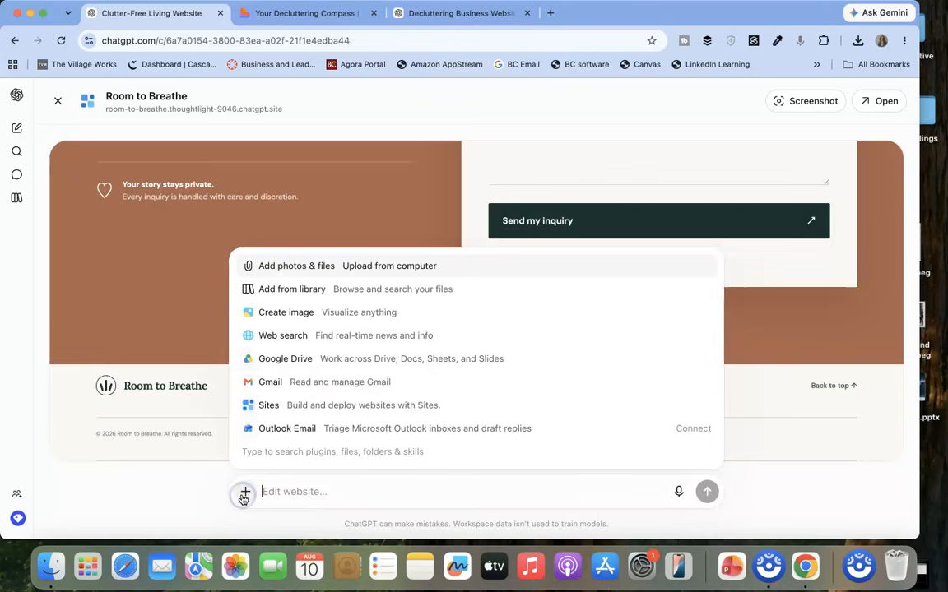
left_click(315, 294)
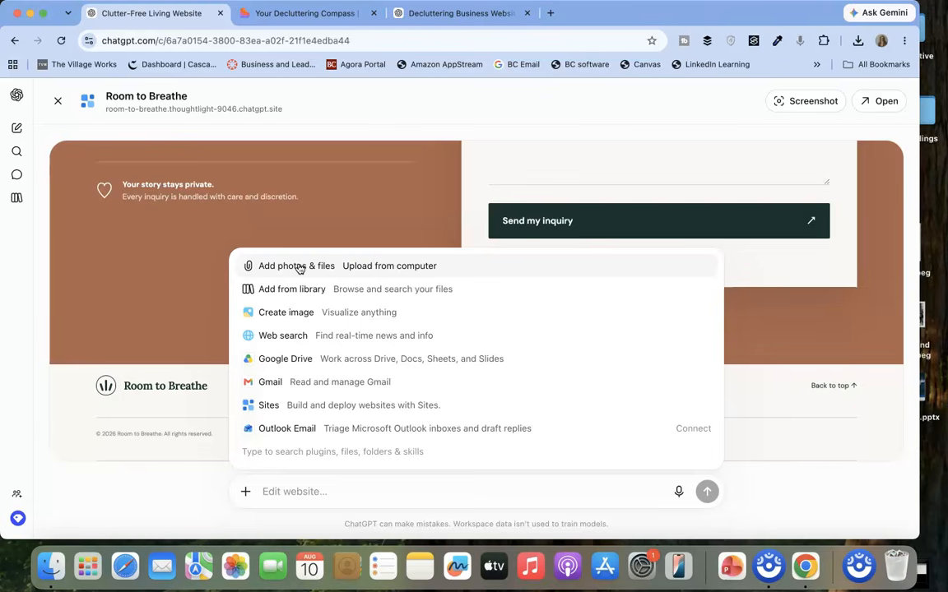
left_click(290, 356)
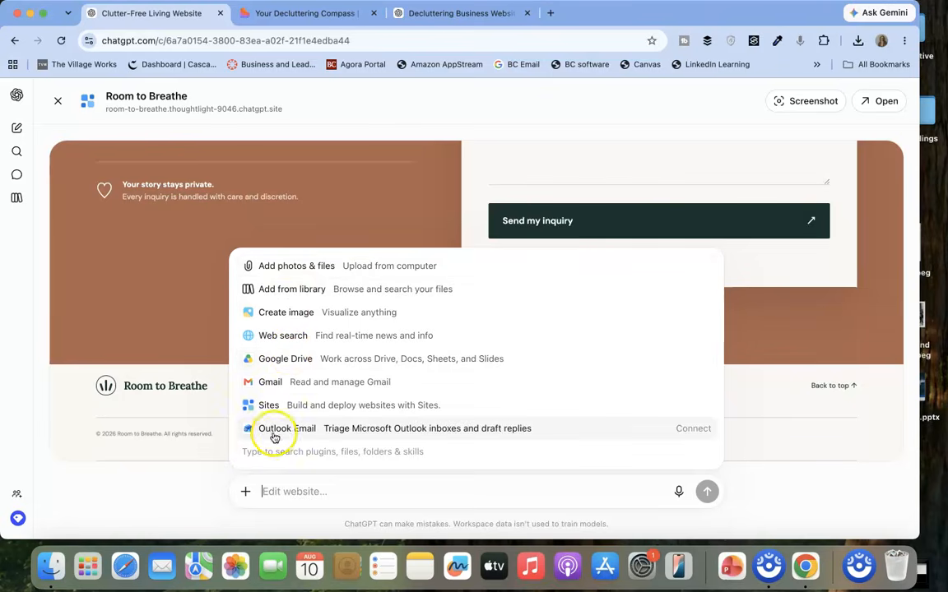
left_click(284, 290)
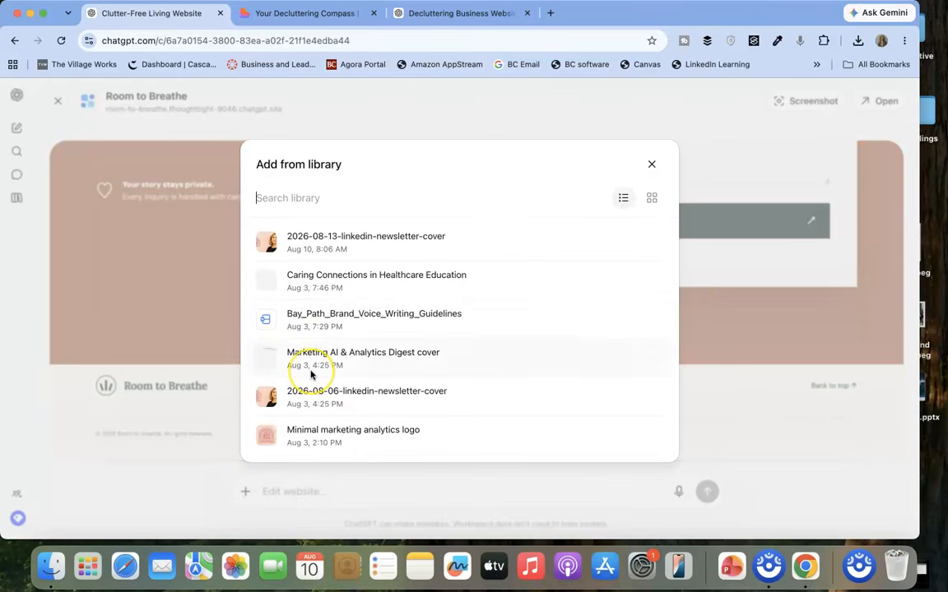
scroll(311, 374, "down", 10)
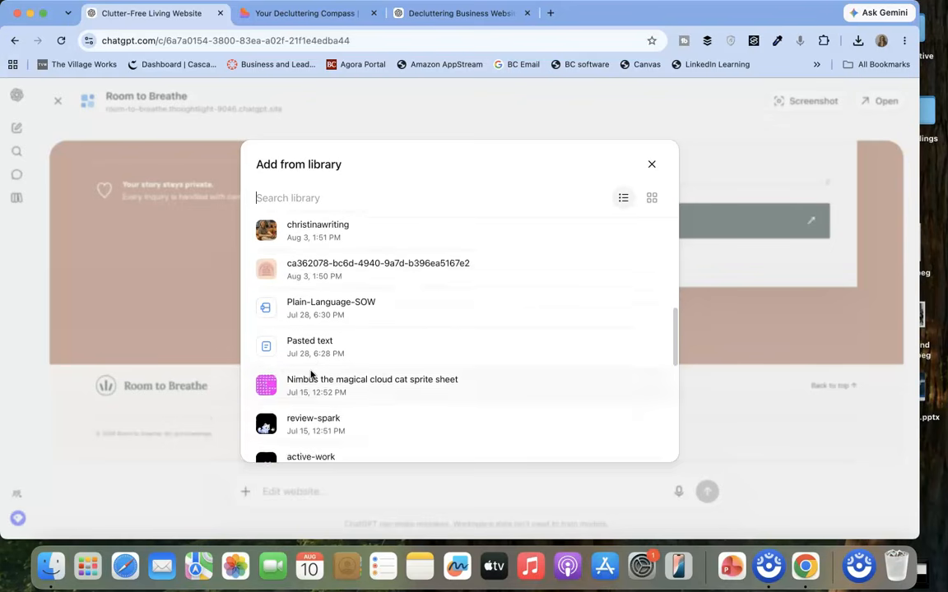
scroll(311, 375, "up", 2)
left_click(265, 282)
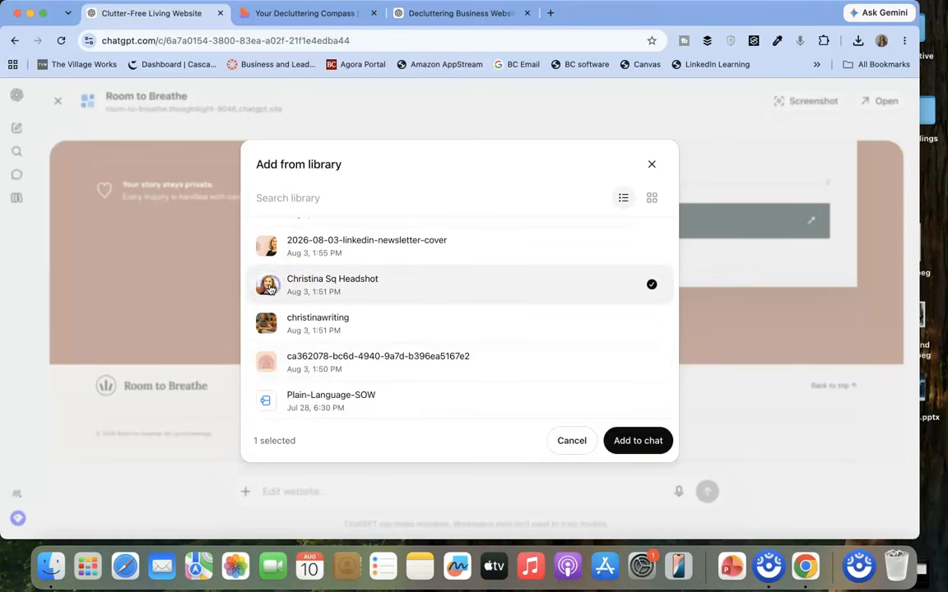
left_click(637, 444)
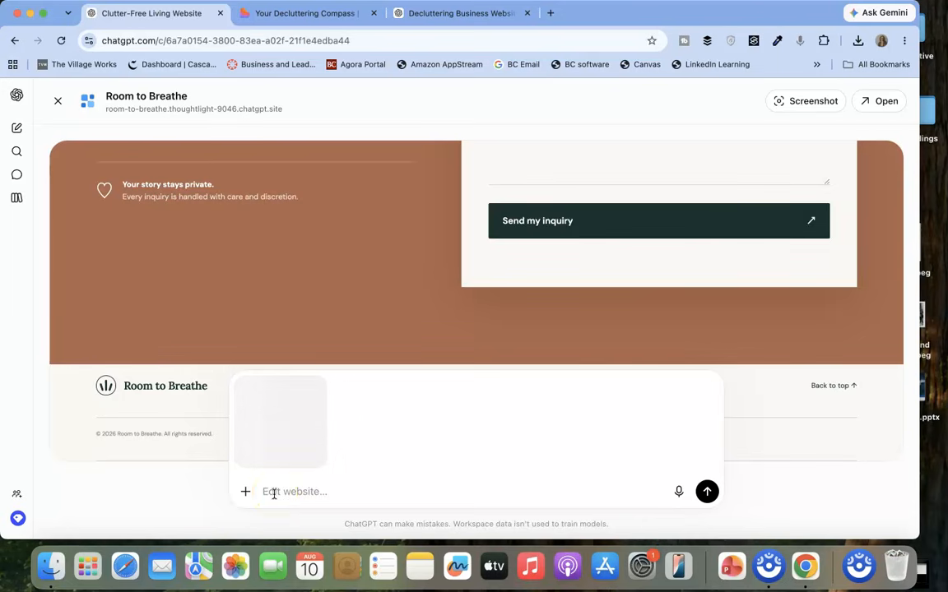
Step: Write the edit request "Add my headshot to the section I don't clear clutter", checking the page for that section's heading
left_click(266, 494)
type("Add my headshot to")
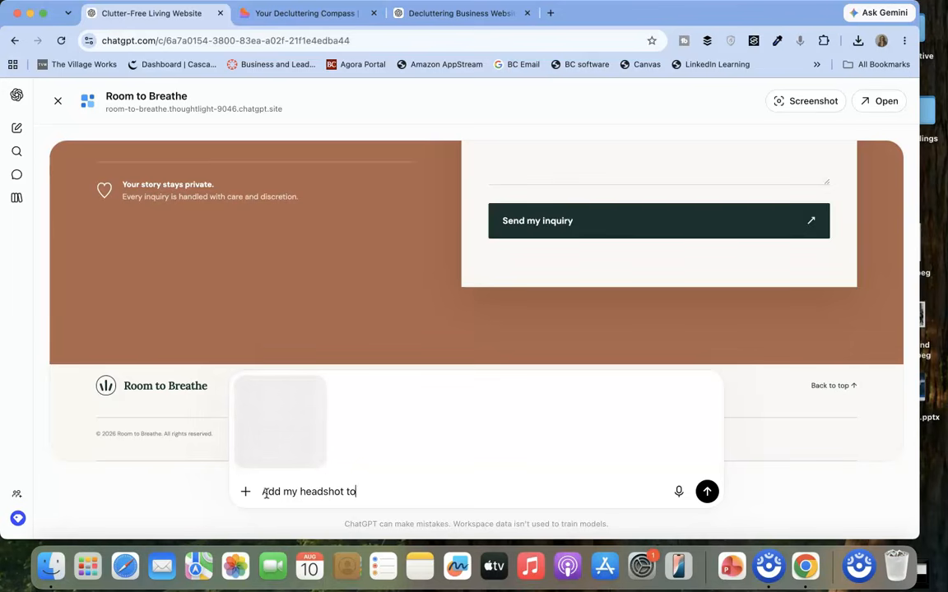
left_click(275, 293)
scroll(275, 289, "up", 10)
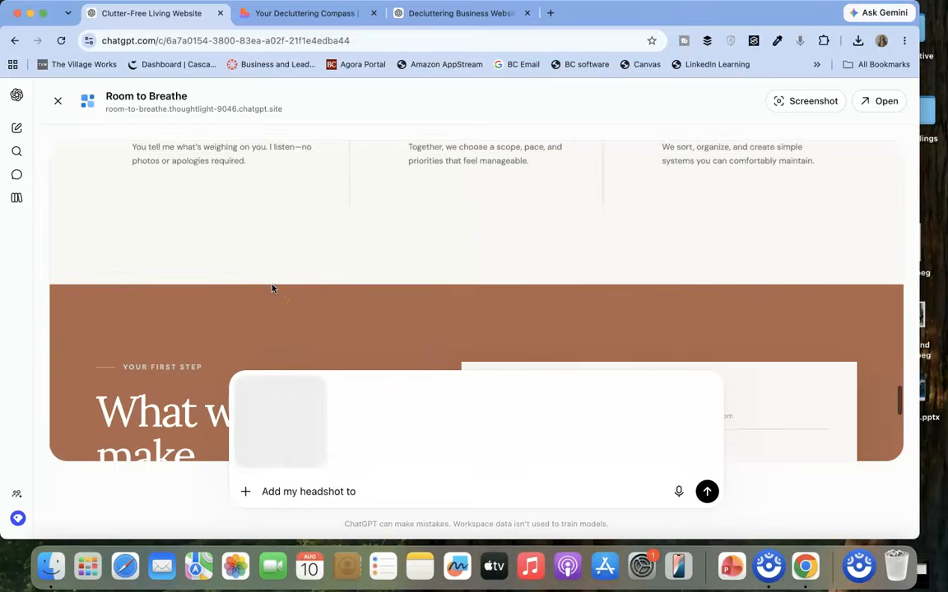
scroll(273, 289, "up", 5)
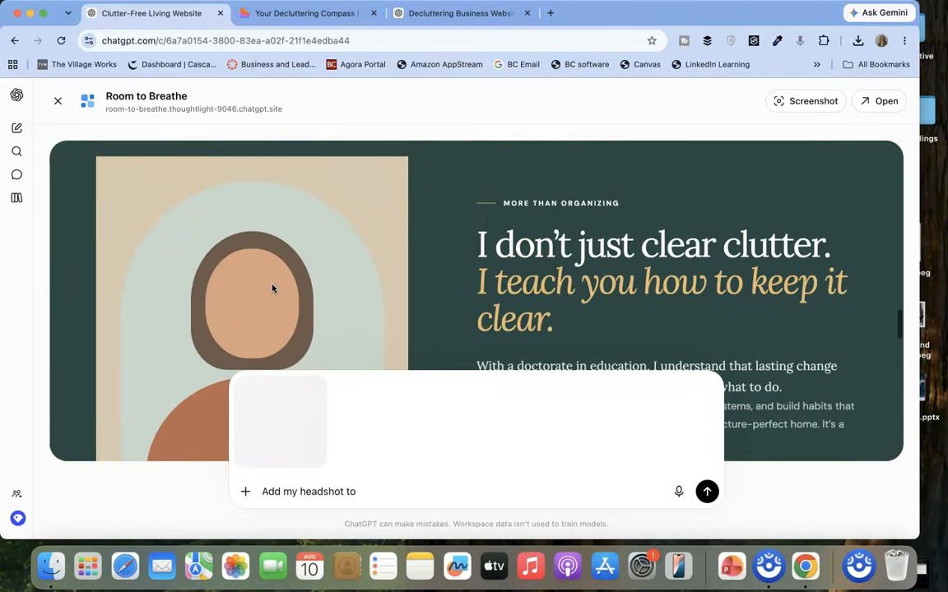
left_click(373, 496)
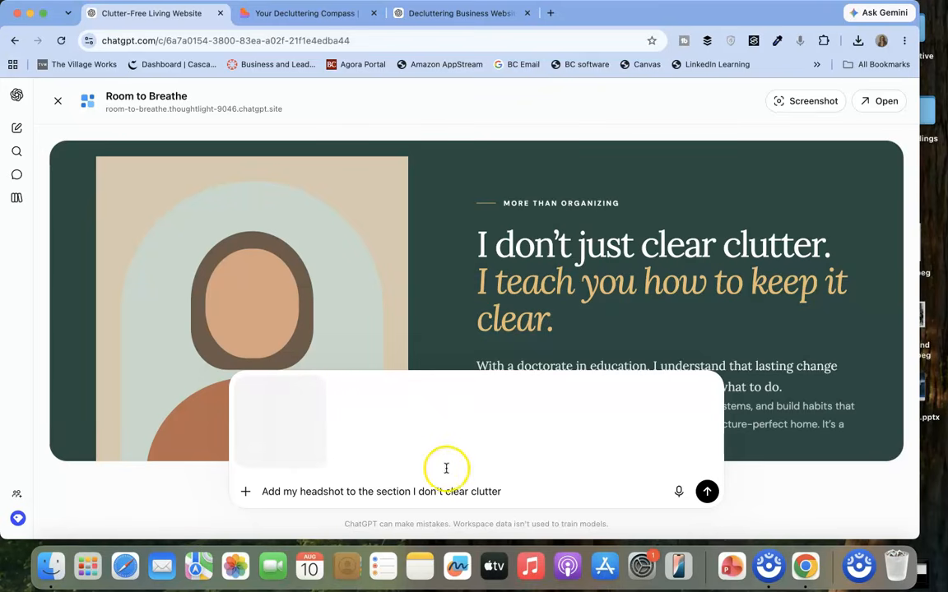
Step: Insert "(attached)" after "headshot" in the edit request and submit it
left_click(345, 491)
type("(attached")
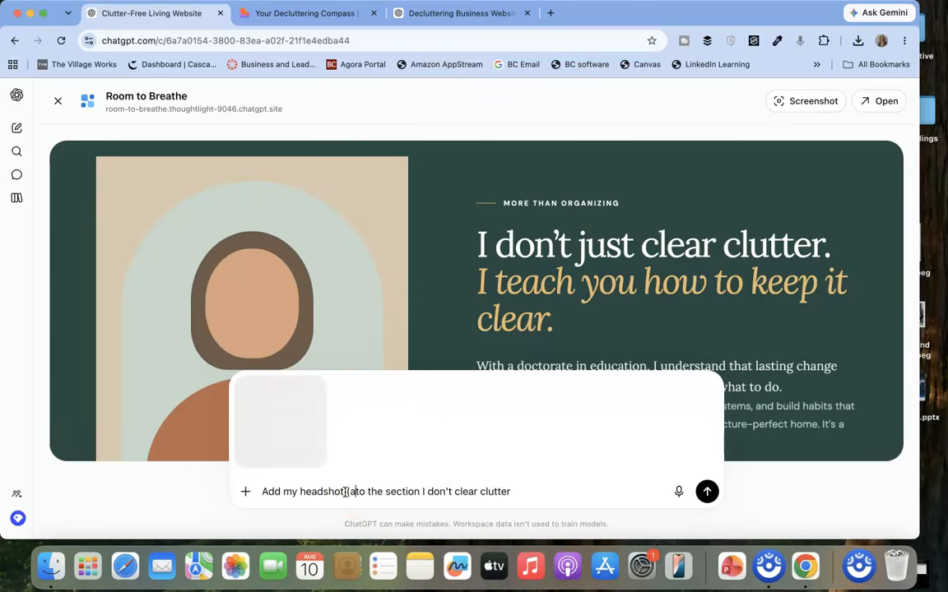
type(")")
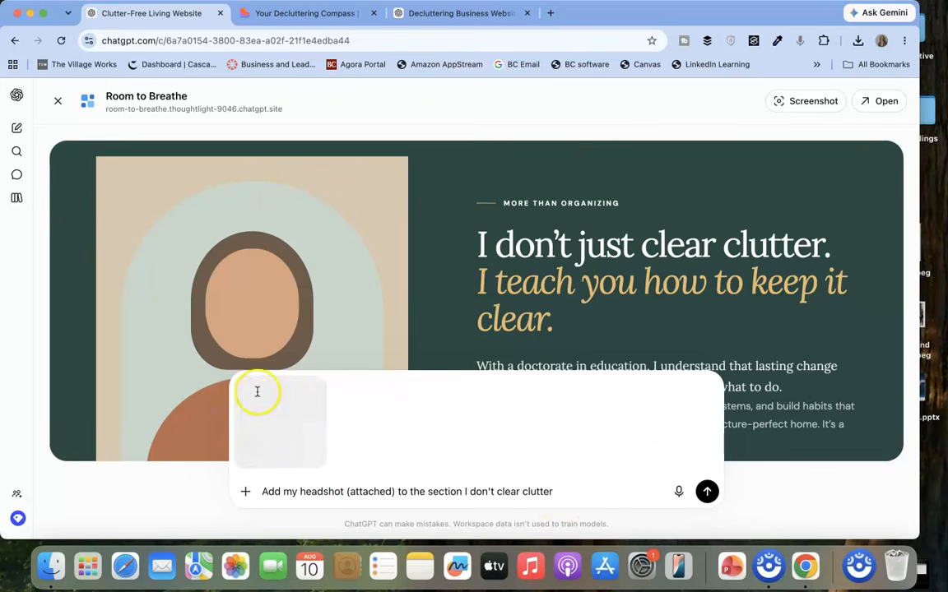
left_click(707, 492)
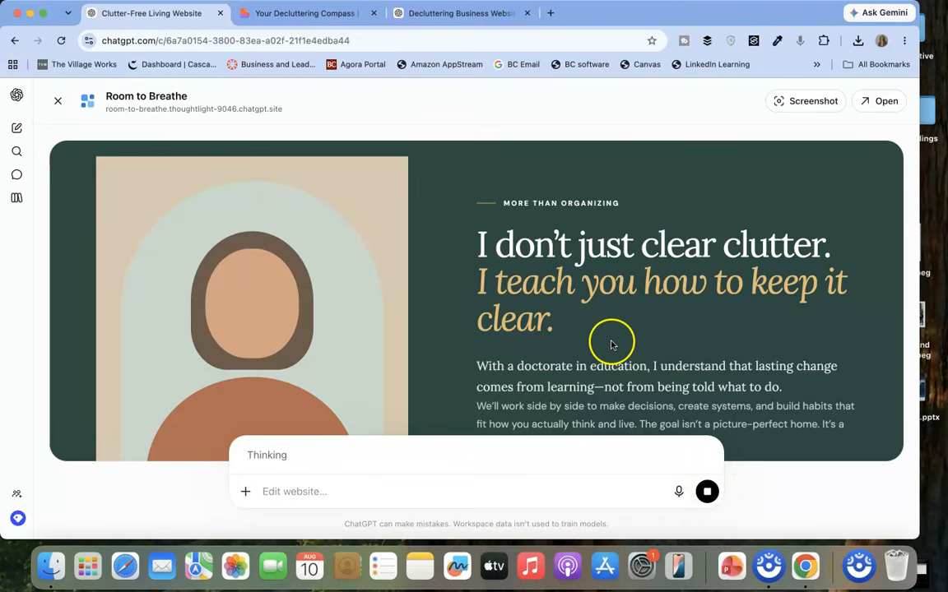
scroll(470, 320, "down", 15)
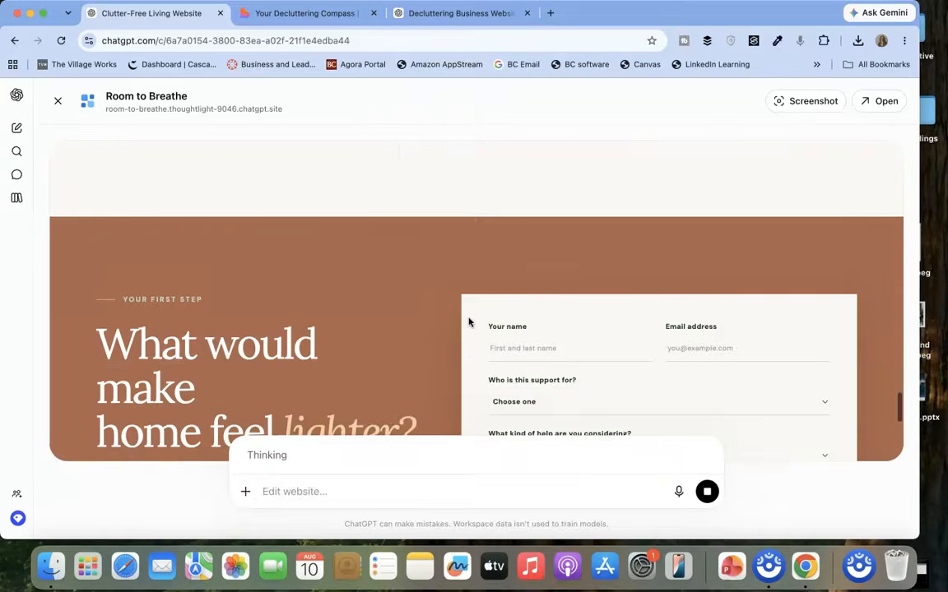
scroll(470, 321, "up", 10)
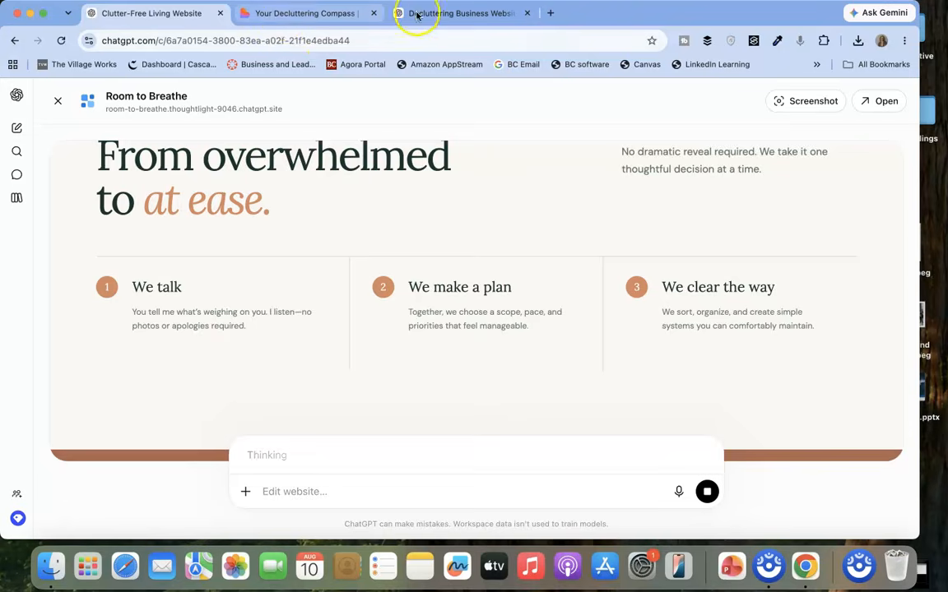
Step: Switch to the Decluttering Business Website chat and attach the square headshot image from the library to its website edit request
left_click(466, 14)
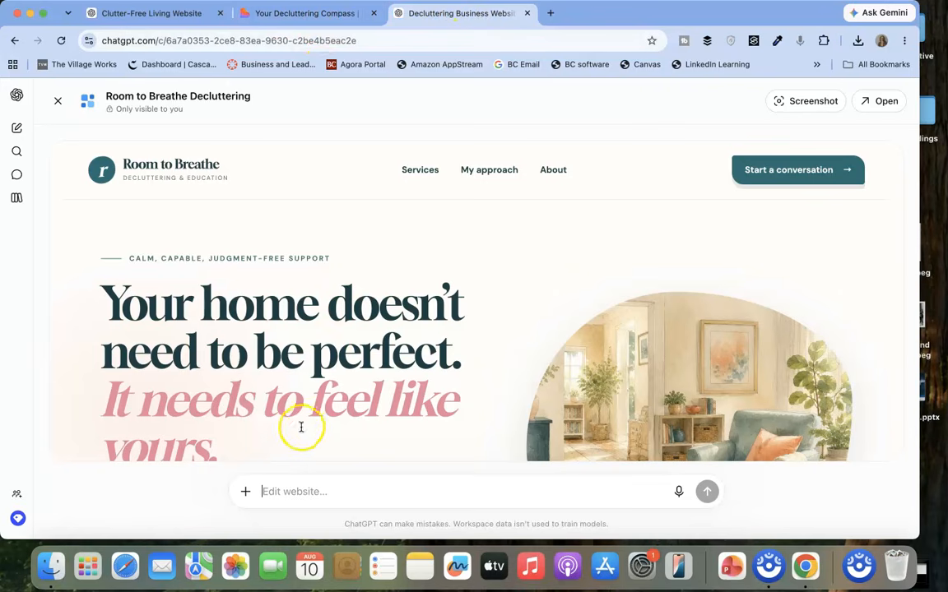
scroll(309, 411, "down", 5)
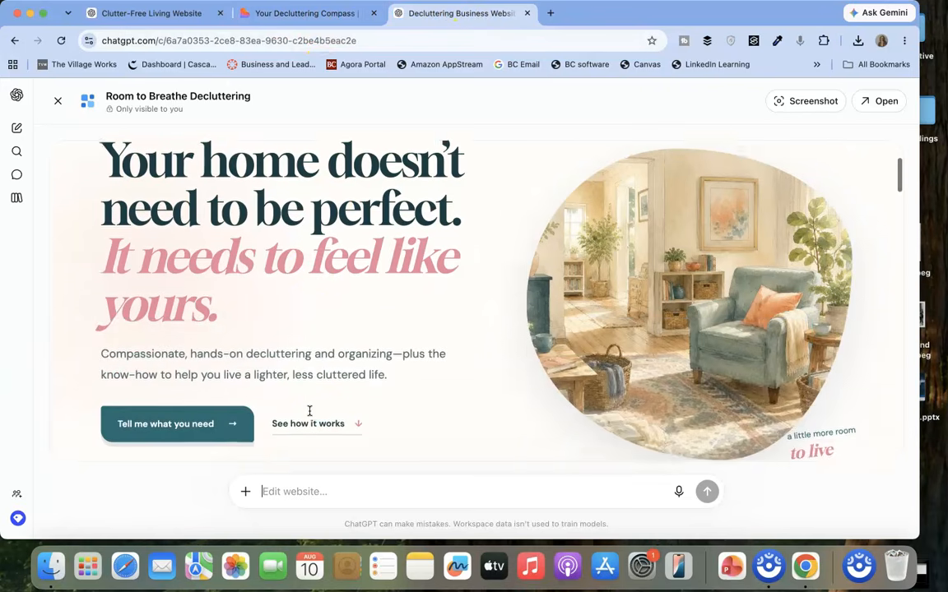
left_click(245, 491)
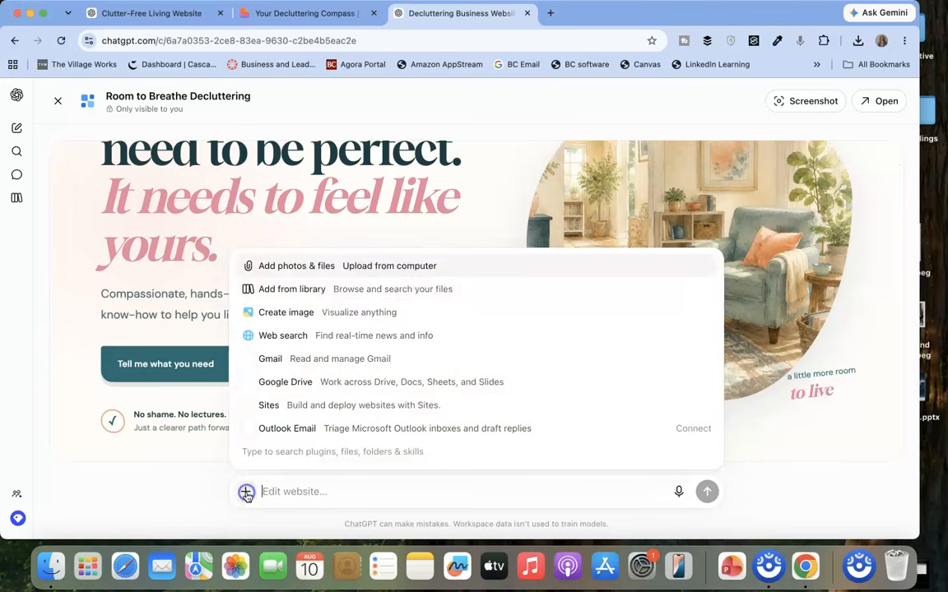
left_click(313, 290)
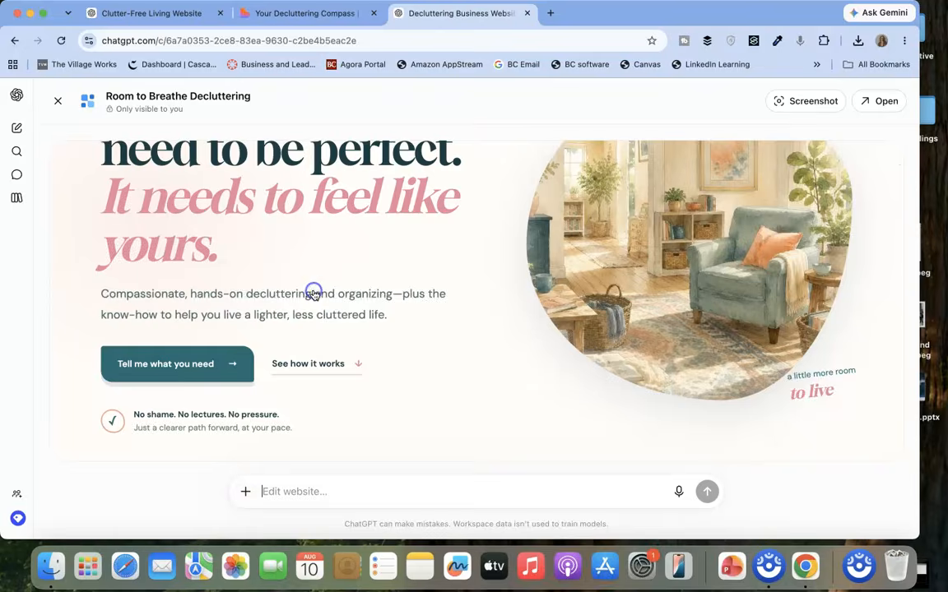
scroll(298, 421, "down", 10)
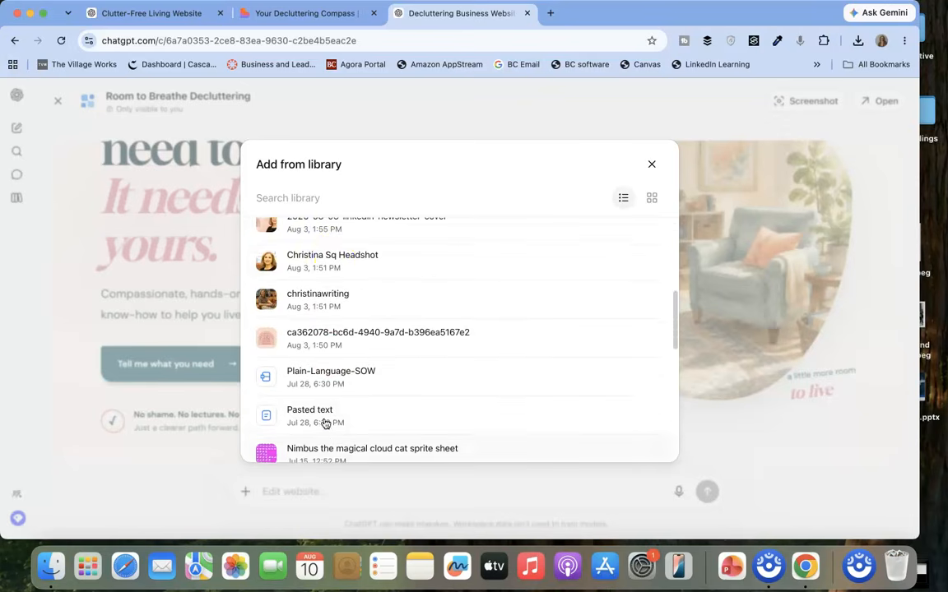
left_click(328, 260)
left_click(633, 441)
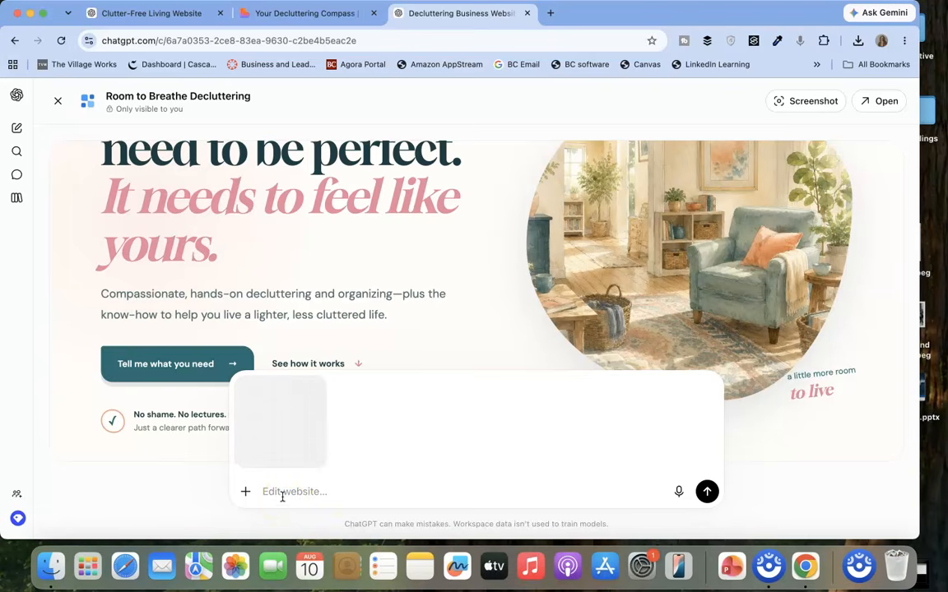
Step: Write the edit request "add my attached headshot" for the Room to Breathe Decluttering site and submit it
type("add my attached headshot")
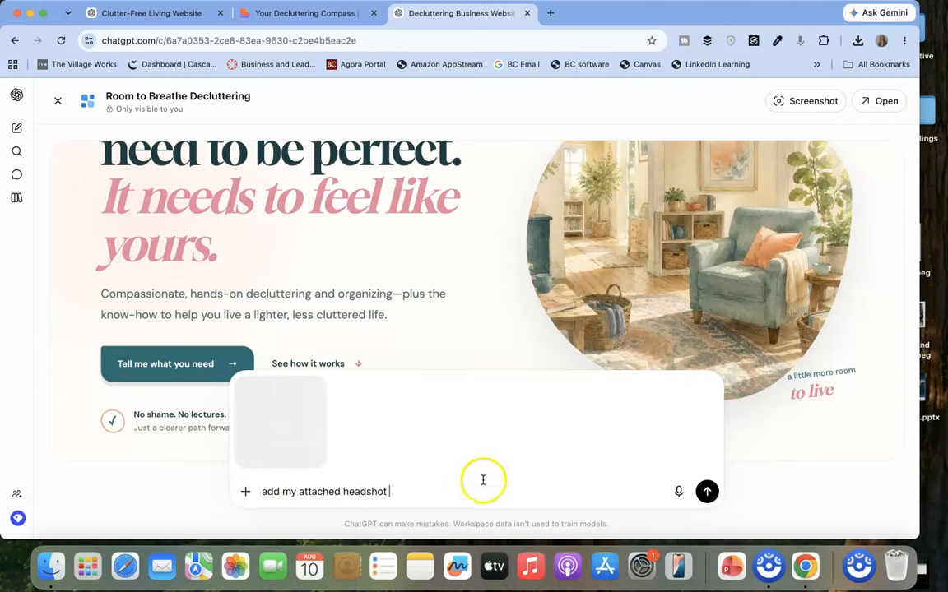
scroll(502, 286, "down", 15)
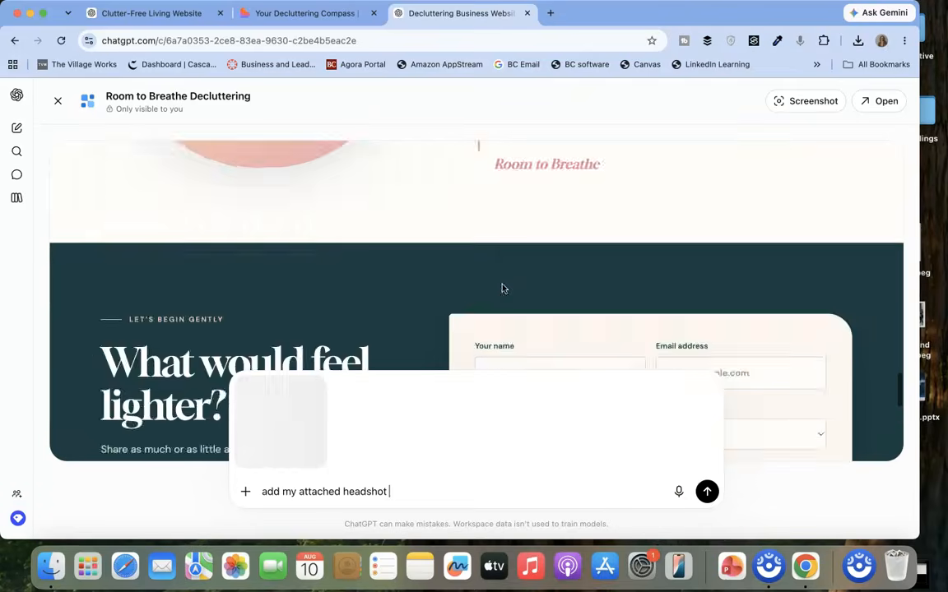
scroll(502, 286, "down", 5)
left_click(706, 492)
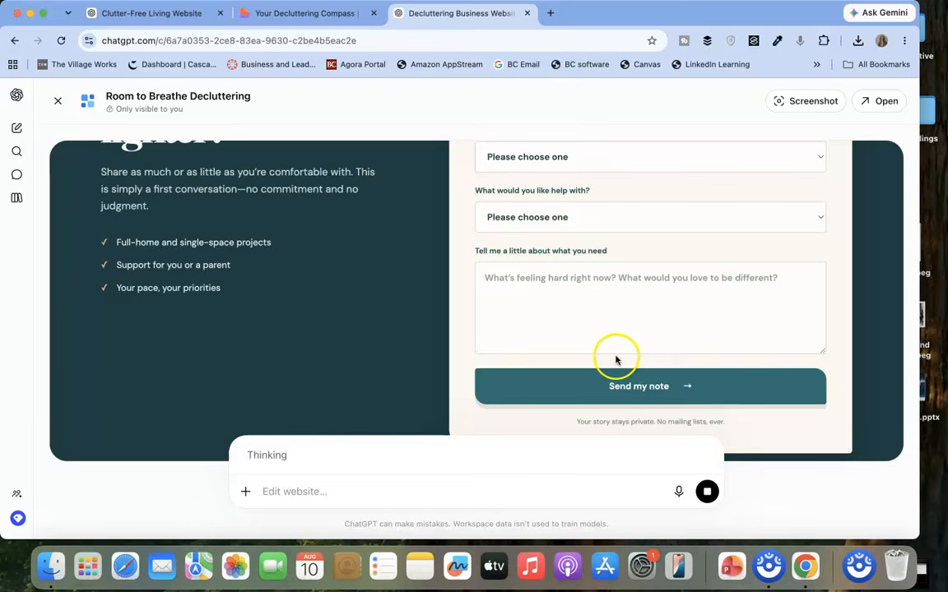
Step: Review the contact form, footer and "Part organizer. Part educator." section of the Room to Breathe Decluttering site
scroll(615, 358, "down", 5)
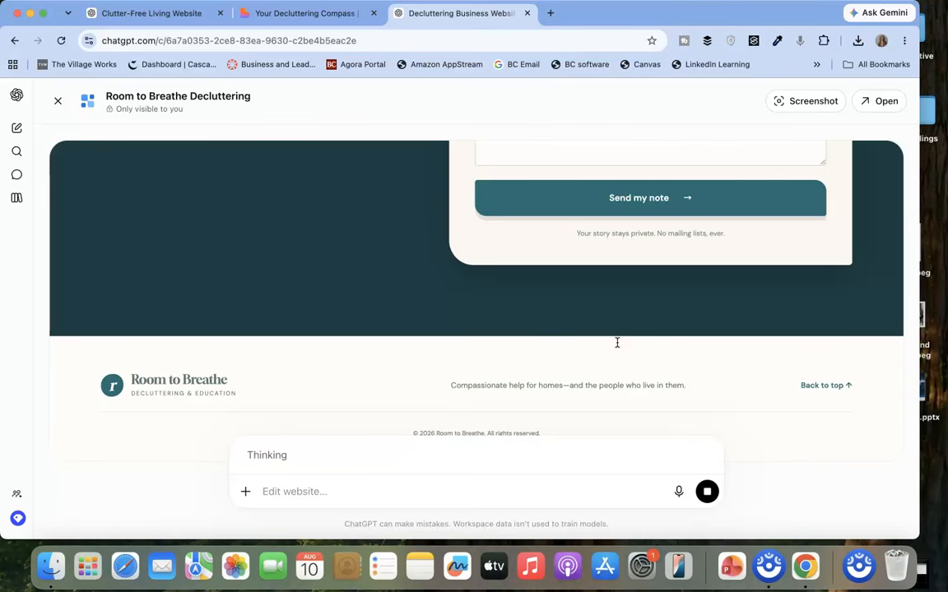
scroll(580, 393, "up", 10)
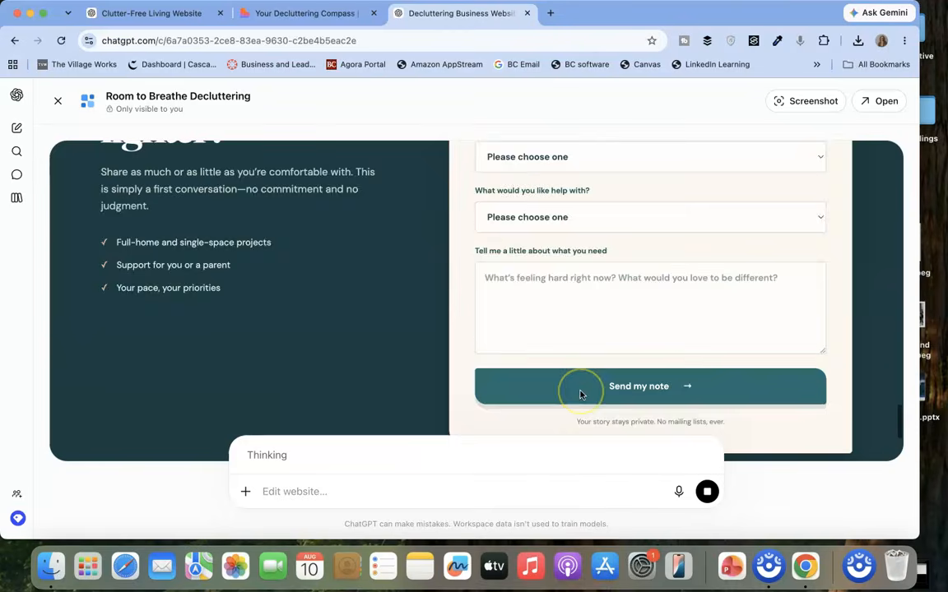
scroll(580, 395, "up", 6)
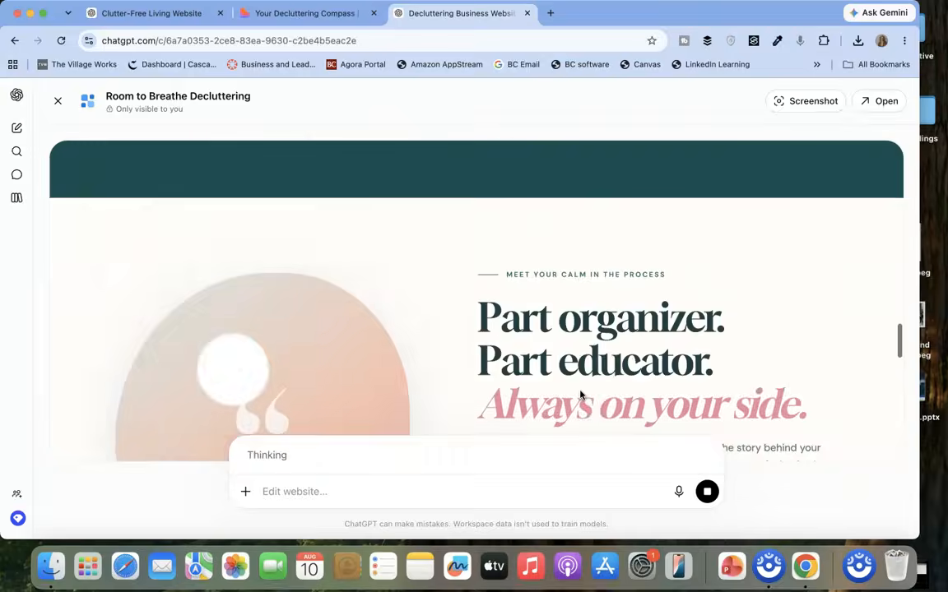
scroll(580, 395, "down", 5)
scroll(580, 395, "down", 10)
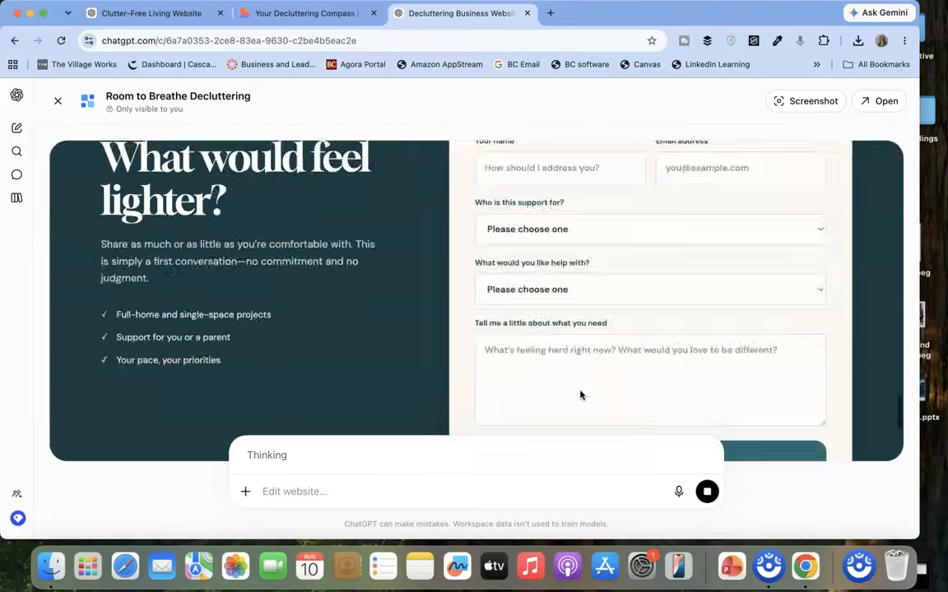
Step: Switch to the Clutter-Free Living Website chat and review its inquiry form and "I don't just clear clutter" section
left_click(123, 21)
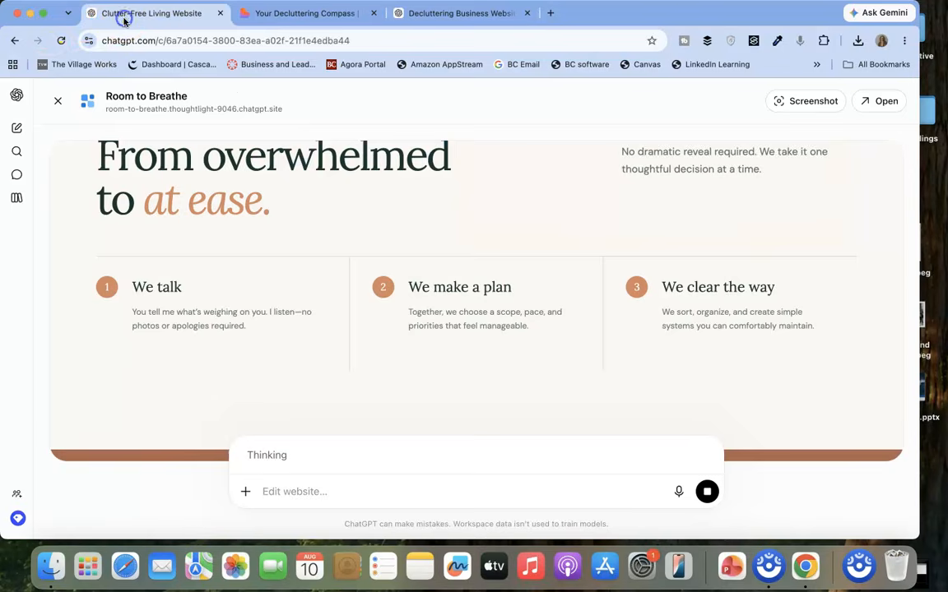
scroll(229, 334, "down", 10)
scroll(230, 337, "up", 10)
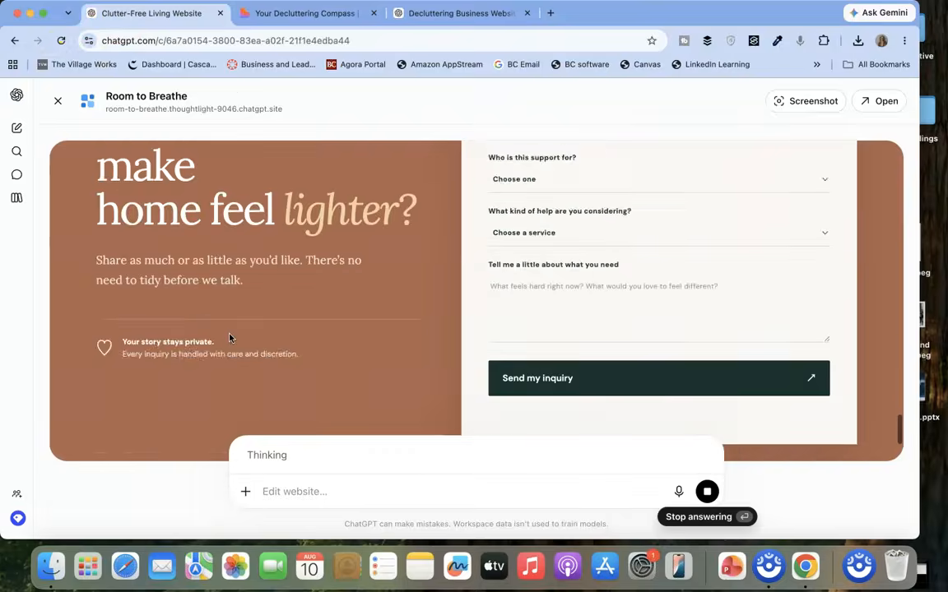
scroll(229, 337, "up", 5)
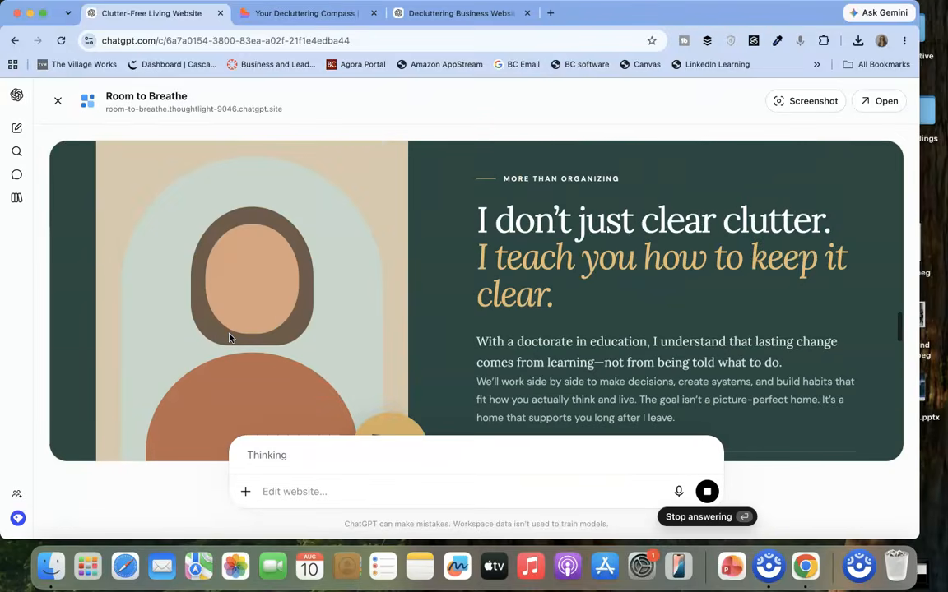
scroll(229, 337, "down", 15)
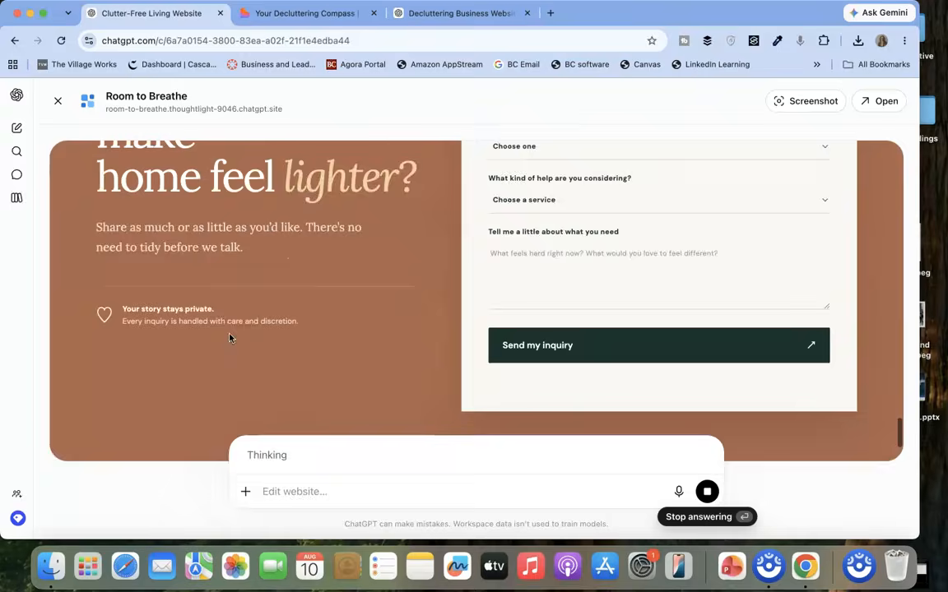
Step: Review the Decluttering Business Website page up to its hero section, and open the site in a separate browser tab before returning to the chat
left_click(430, 15)
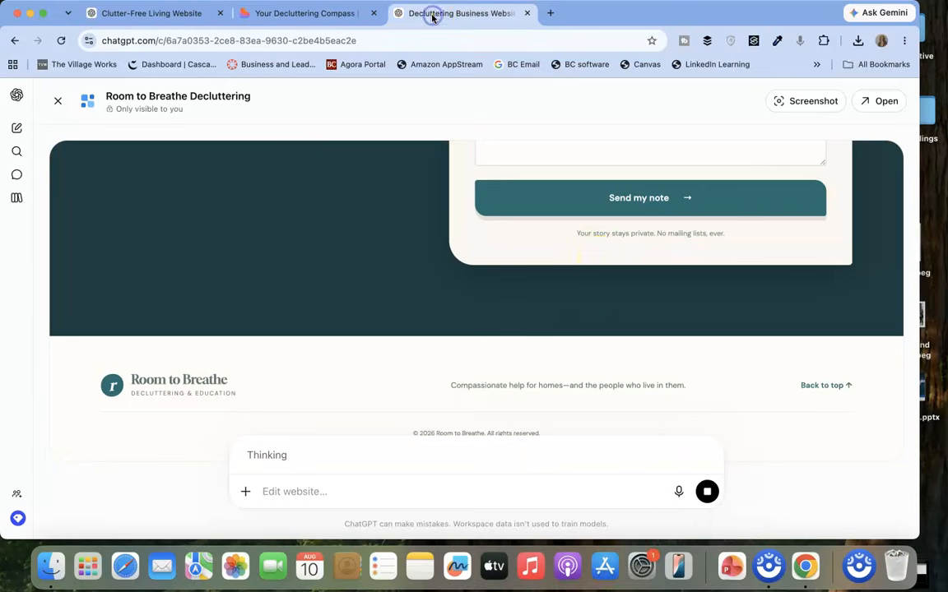
scroll(601, 263, "up", 10)
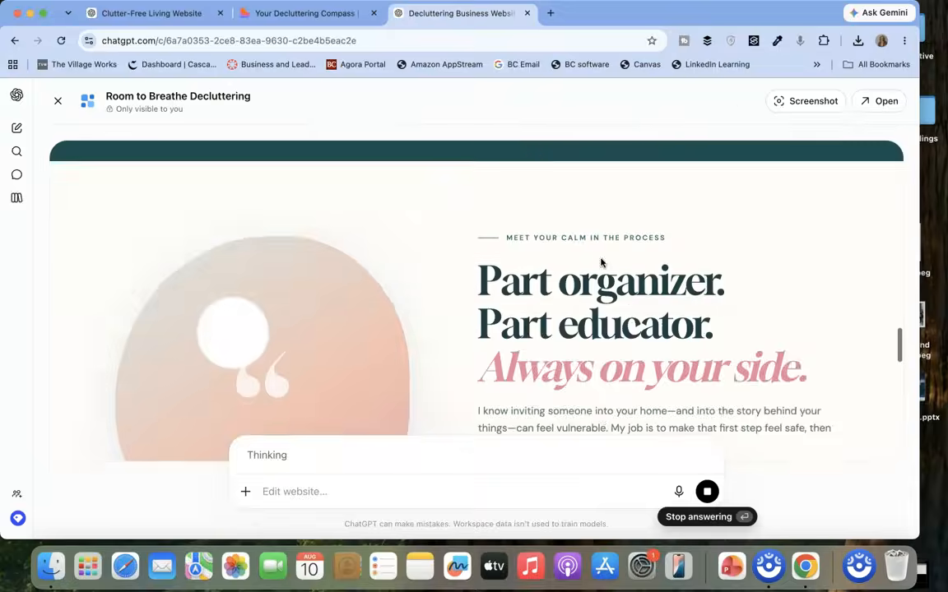
scroll(601, 263, "up", 10)
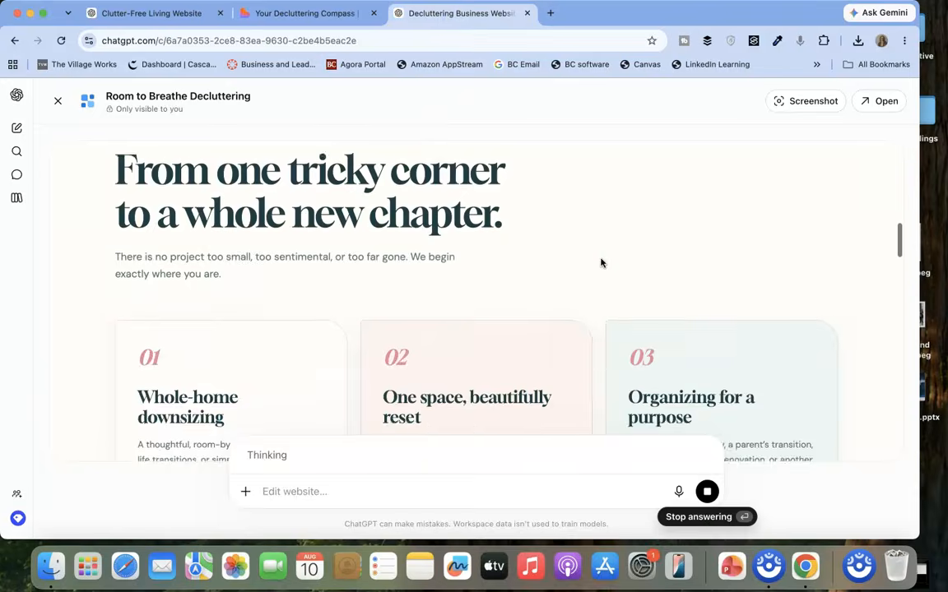
scroll(600, 263, "up", 5)
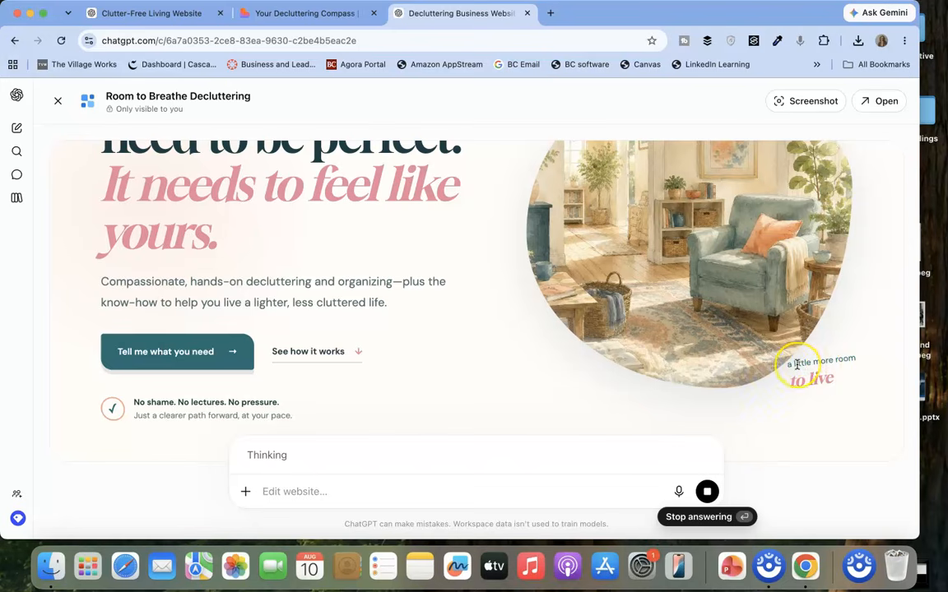
left_click(873, 101)
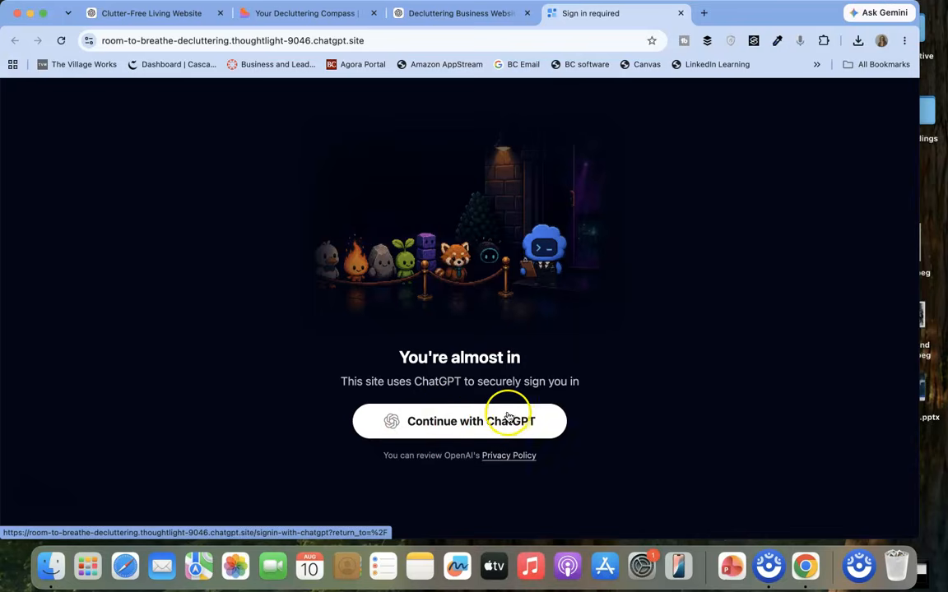
left_click(429, 15)
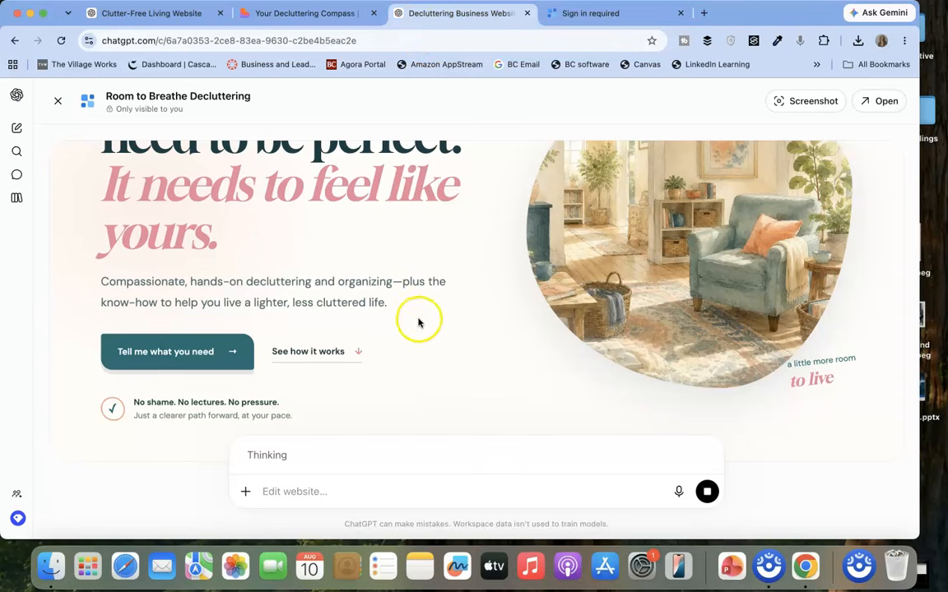
Step: Close the site editor and hide the files and sources list in the Decluttering Business Website chat
left_click(58, 102)
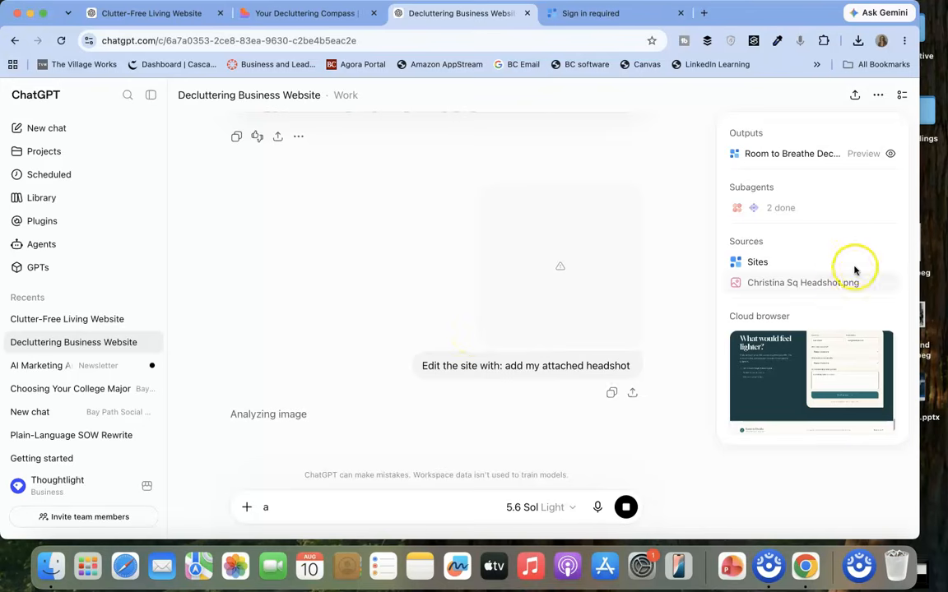
left_click(878, 97)
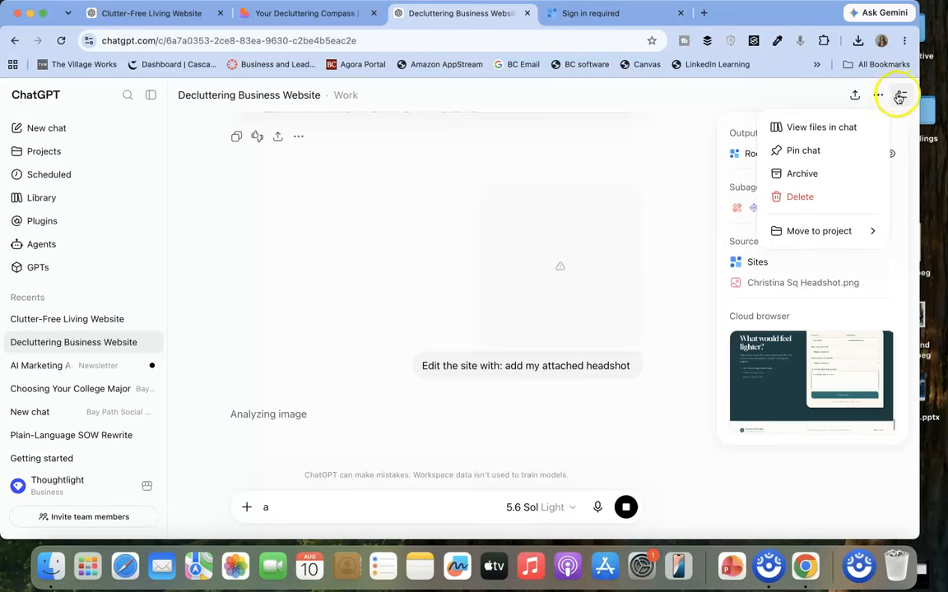
left_click(900, 96)
left_click(900, 96)
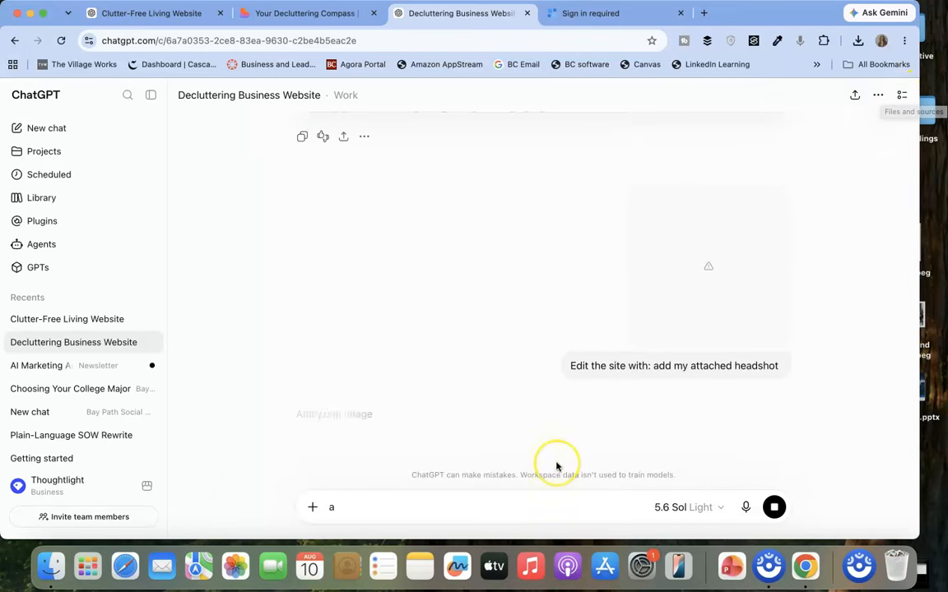
Step: Find the Room to Breathe Decluttering site preview in the chat and reopen it for editing
scroll(556, 466, "down", 3)
scroll(556, 466, "up", 5)
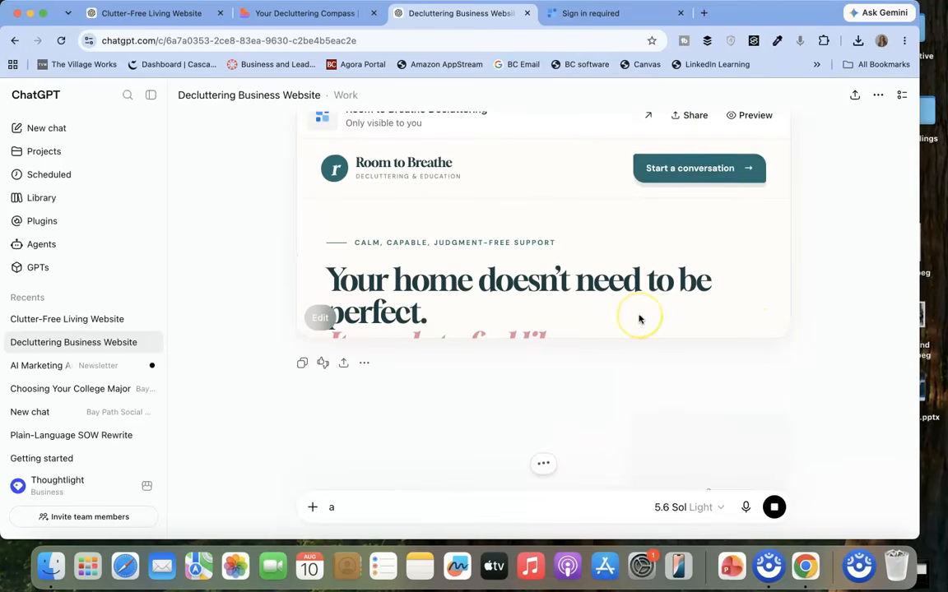
scroll(640, 320, "down", 1)
scroll(639, 319, "down", 3)
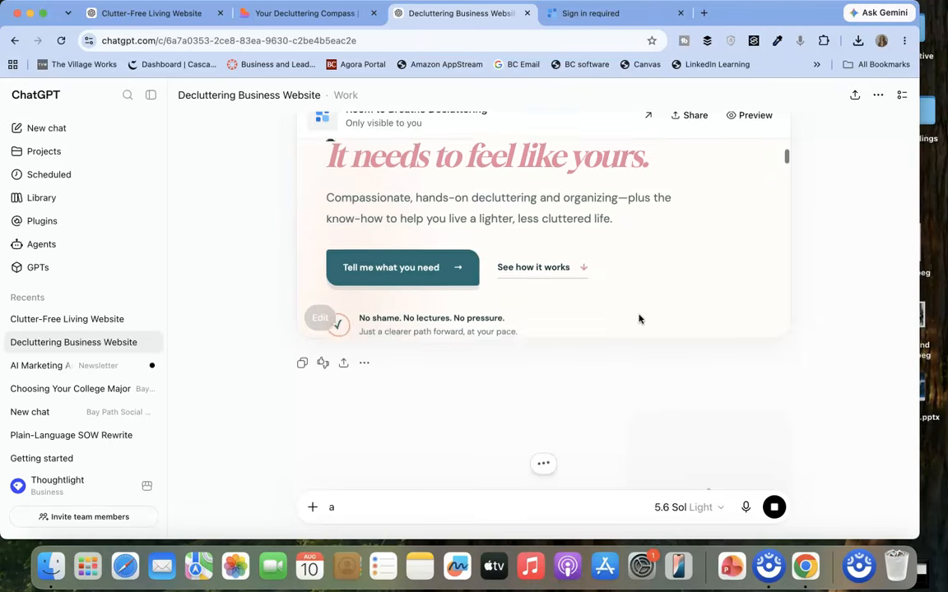
mouse_move(326, 328)
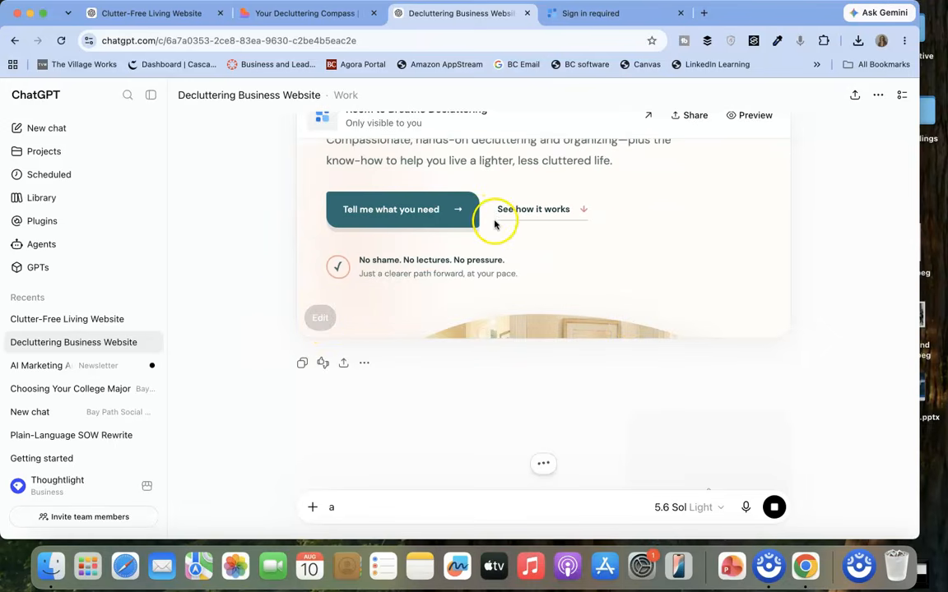
left_click(322, 321)
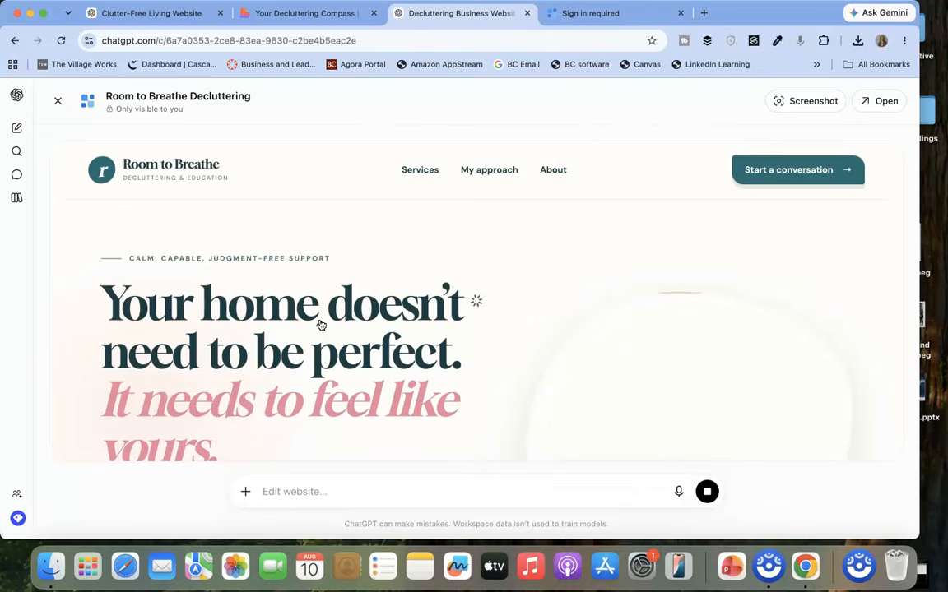
Step: Copy the slogan "a little more room to live" beside the hero image
left_click(392, 389)
left_click(387, 399)
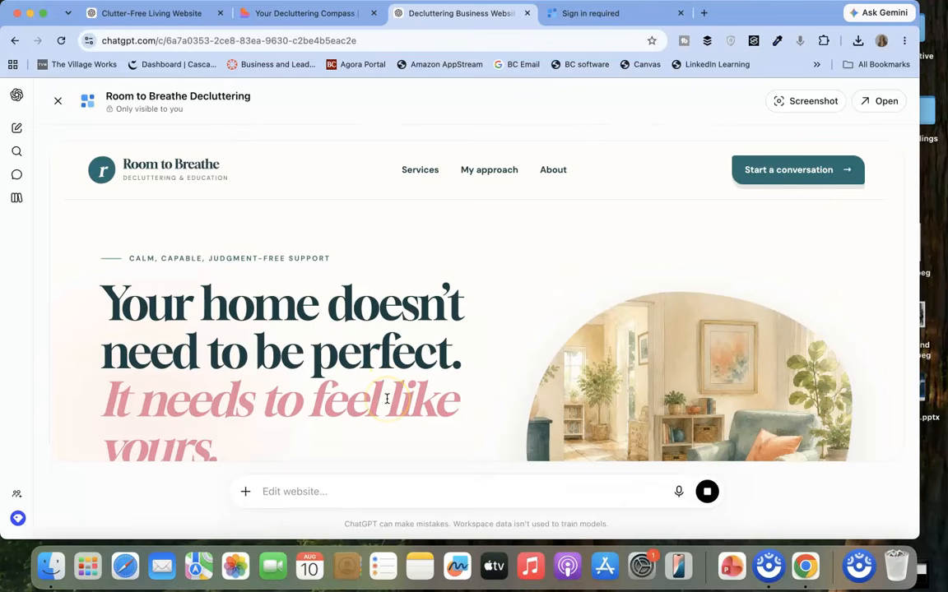
scroll(637, 192, "down", 5)
left_click(786, 310)
left_click_drag(787, 312, 844, 327)
left_click(788, 99)
left_click(553, 317)
left_click(806, 317)
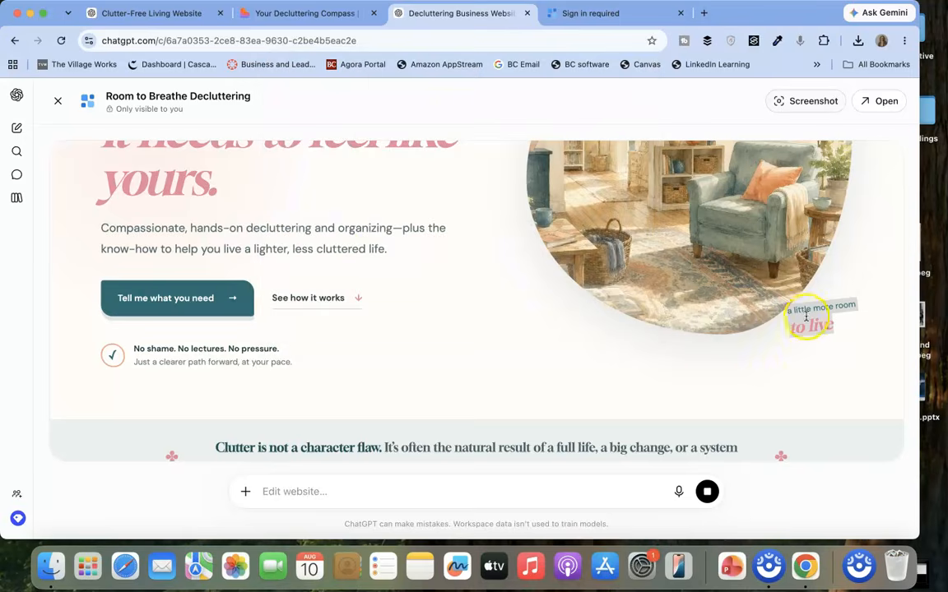
left_click(790, 312)
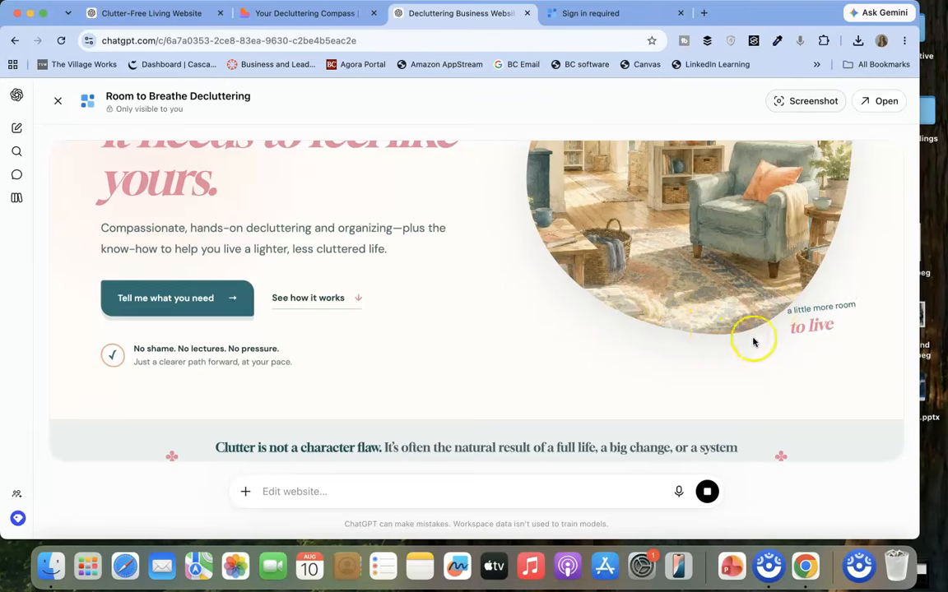
left_click_drag(785, 311, 855, 333)
key("super+c")
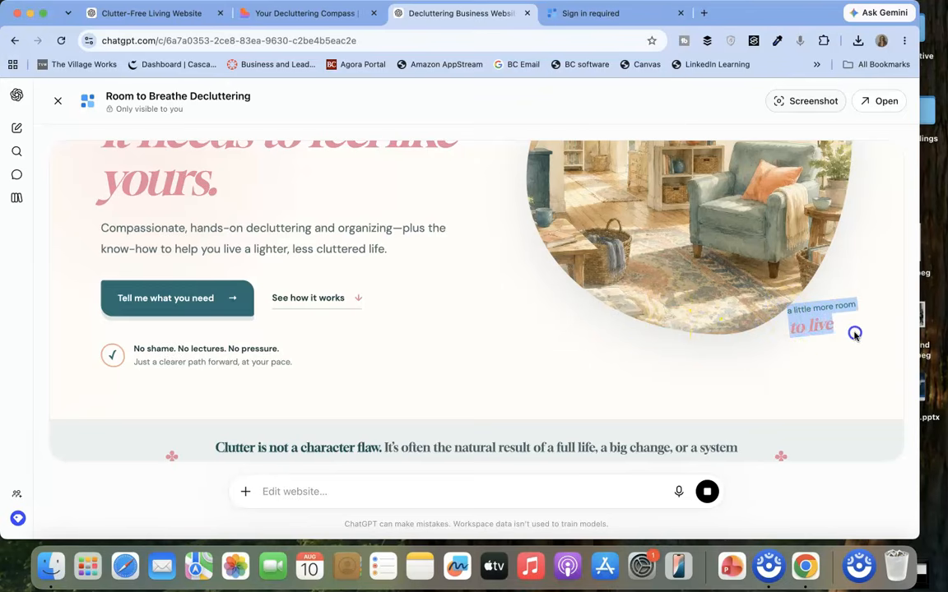
Step: Write the edit request "Move this: a little more room to live so that it's a banner or star or heart shape", pasting the copied slogan
left_click(359, 494)
type("Re")
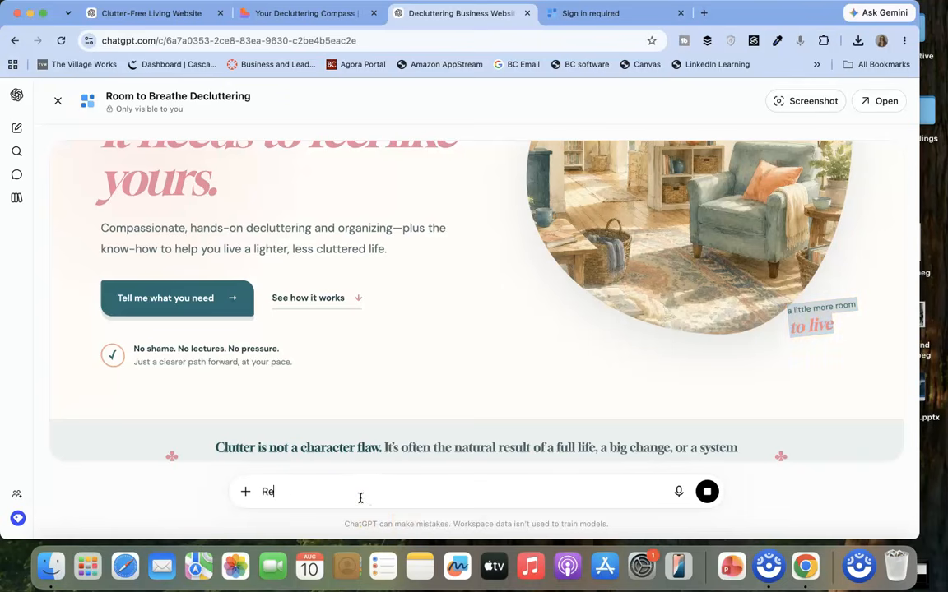
key("BackSpace")
key("BackSpace")
type("Move this:")
key("super+v")
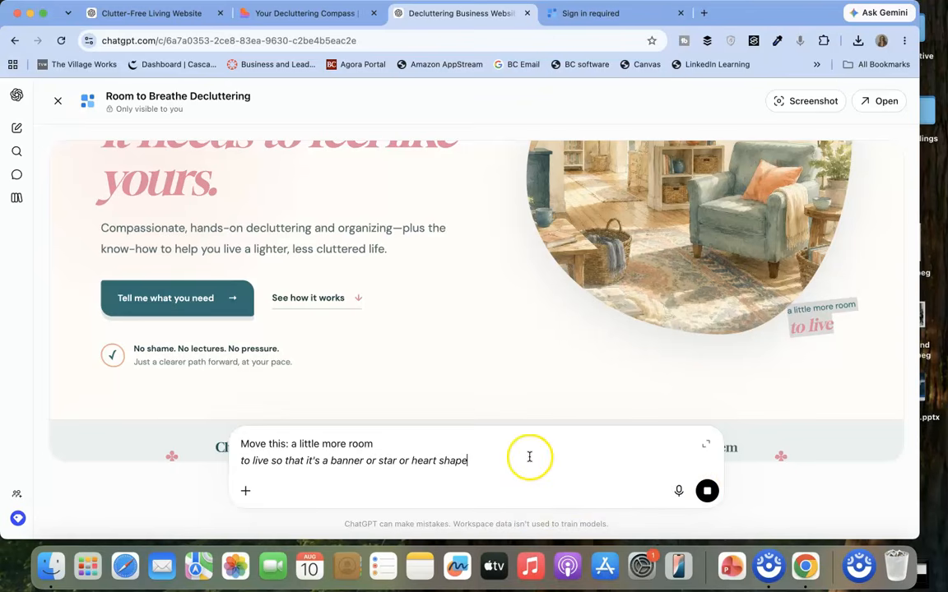
Step: Copy the whole unsent edit request and close the site editor to return to the chat
scroll(567, 332, "down", 10)
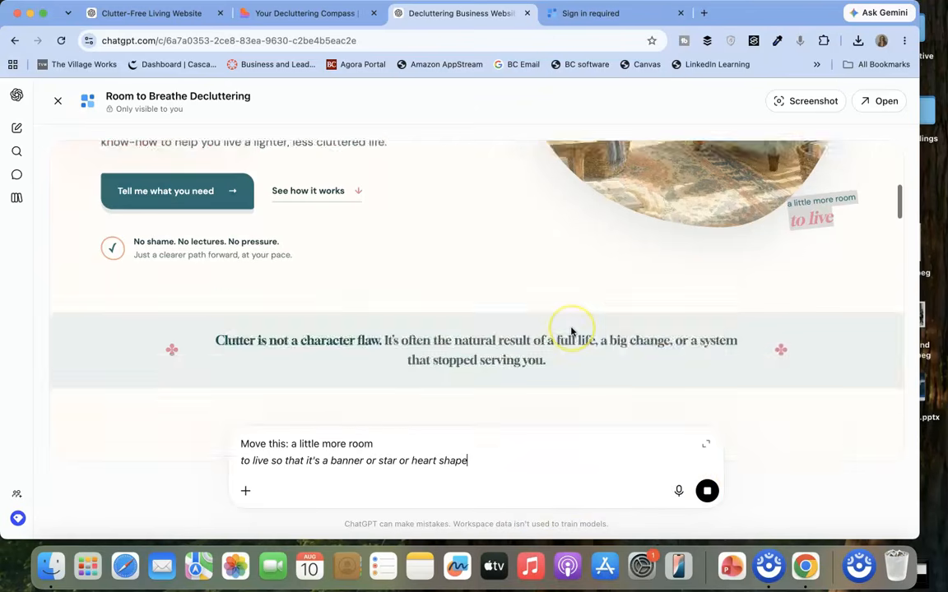
scroll(572, 332, "down", 10)
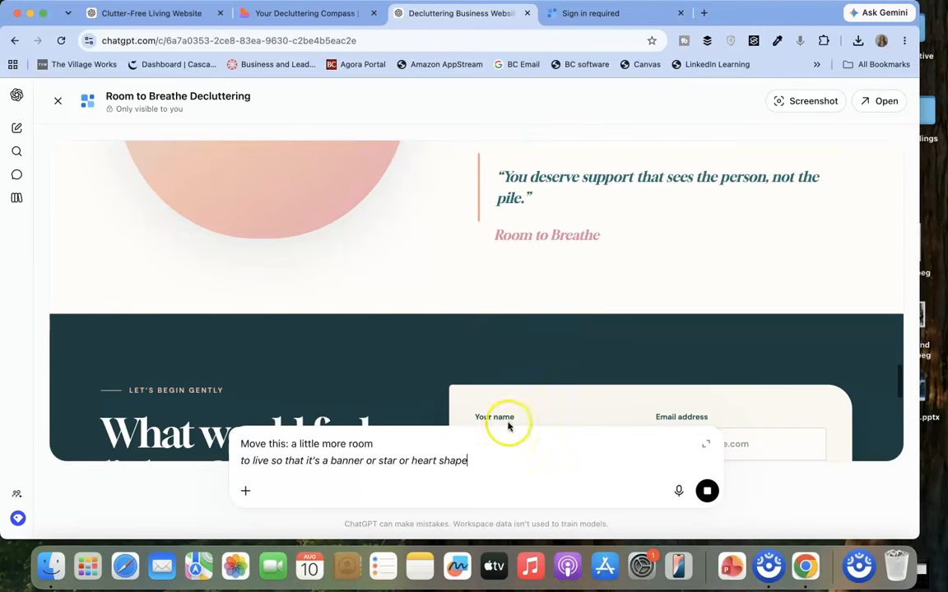
left_click_drag(473, 460, 230, 444)
key("super+c")
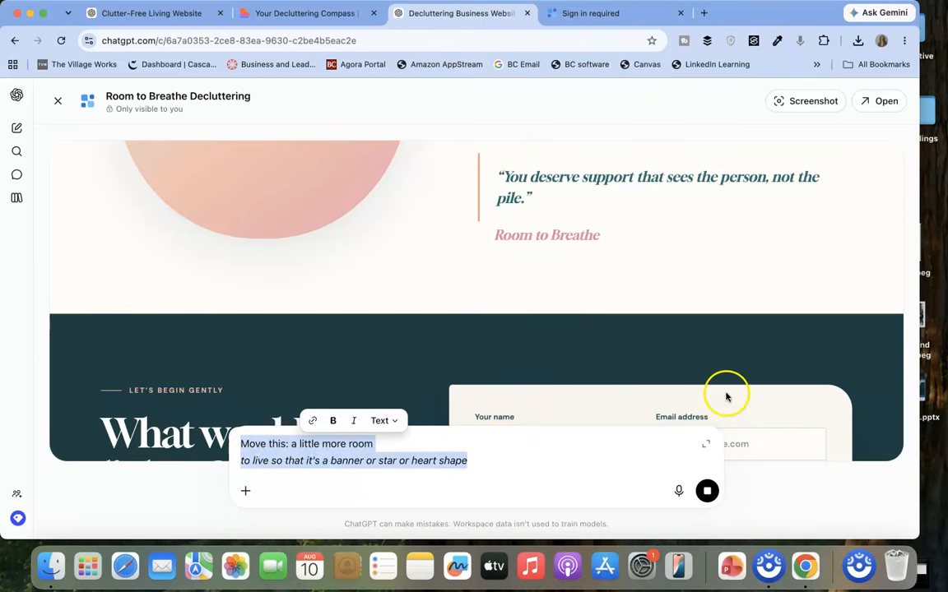
scroll(726, 396, "down", 10)
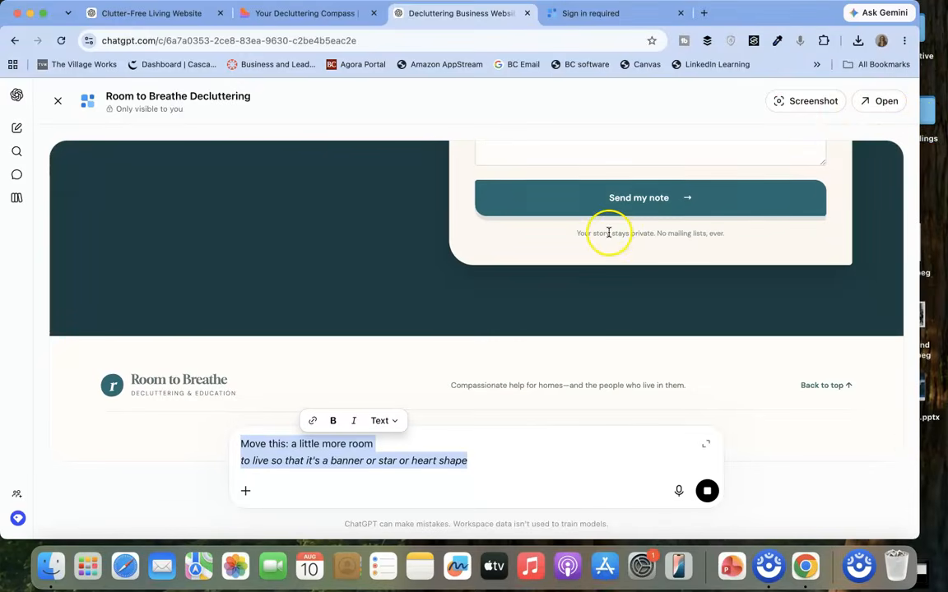
scroll(608, 229, "up", 10)
left_click(59, 100)
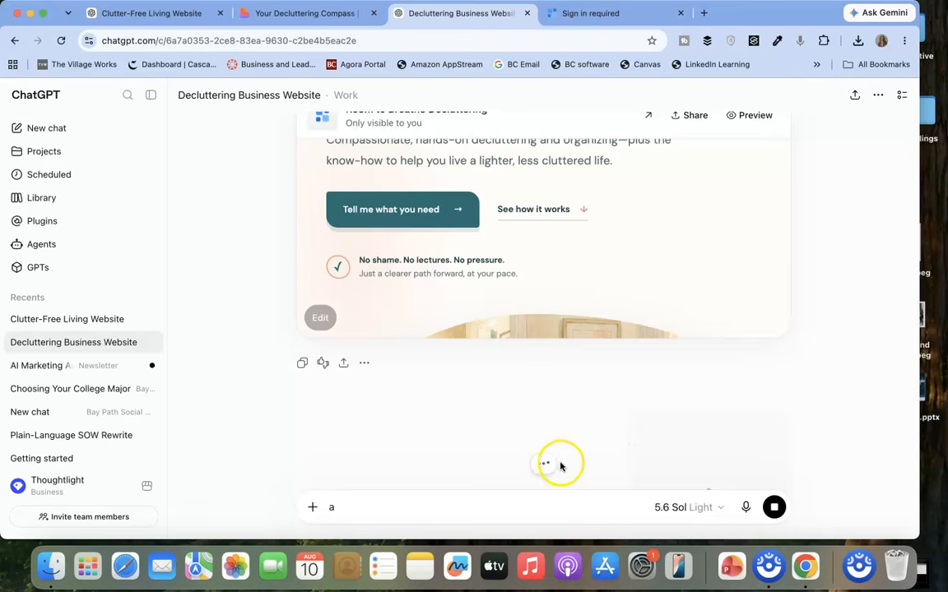
Step: Replace the stray text in the Decluttering Business Website chat's message box with the copied slogan edit request
scroll(662, 429, "down", 4)
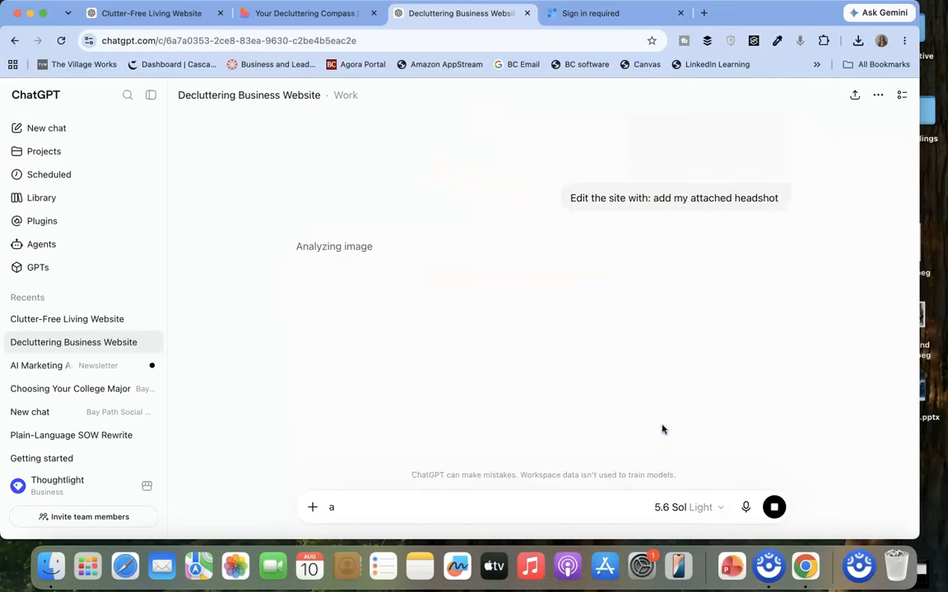
left_click(420, 516)
key("BackSpace")
key("super+v")
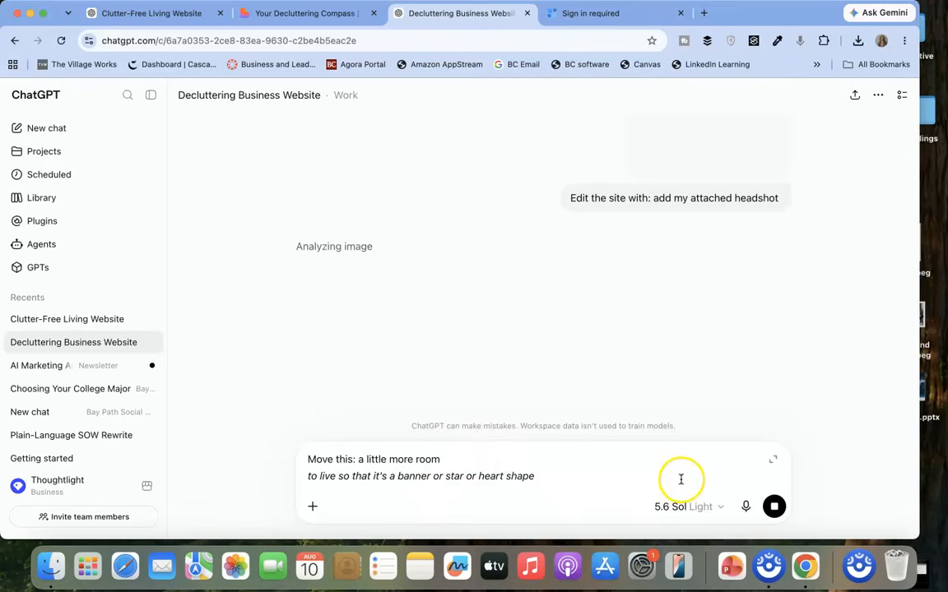
Step: Check the Lovable project and the Room to Breathe site editor in the Clutter-Free Living Website chat for edit progress
left_click(294, 14)
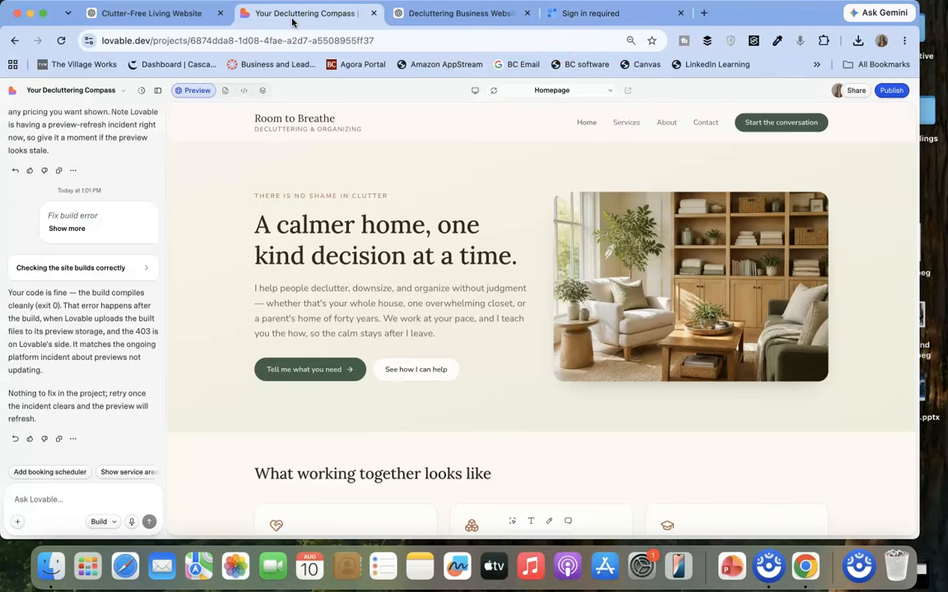
left_click(156, 13)
scroll(266, 307, "up", 15)
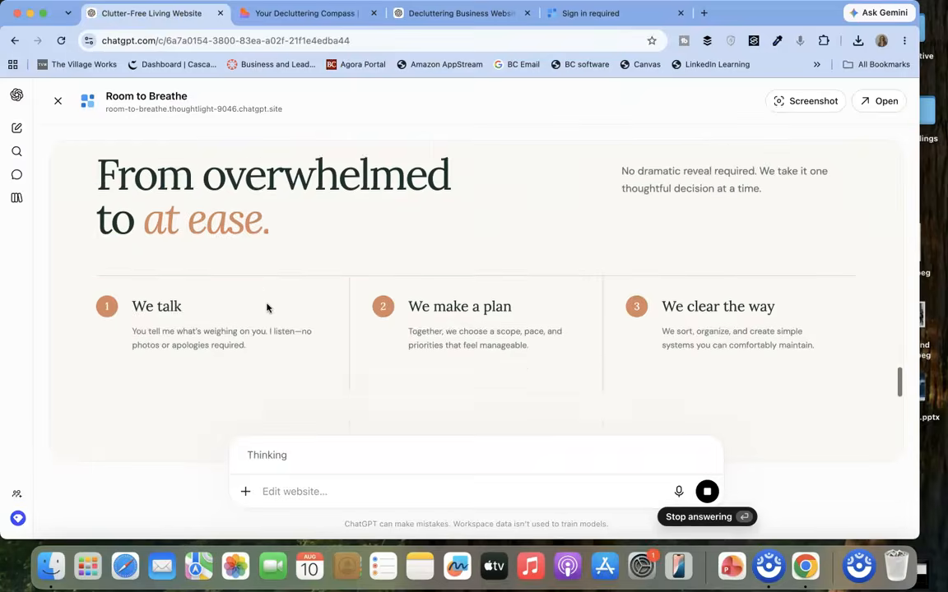
Step: Send Lovable the request "I would like to replace the photos with illustrations for a more warm and less AI look"
left_click(296, 13)
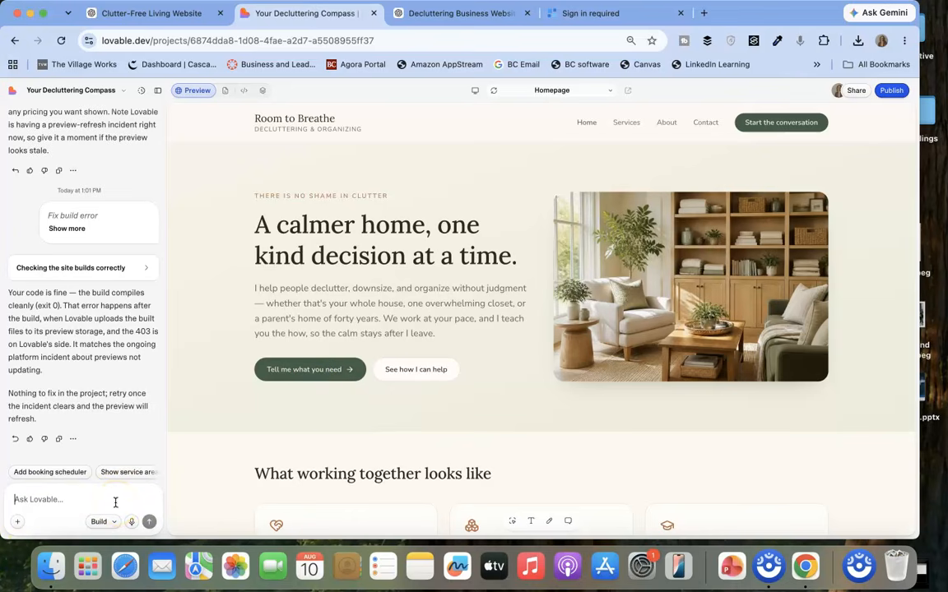
scroll(543, 345, "down", 15)
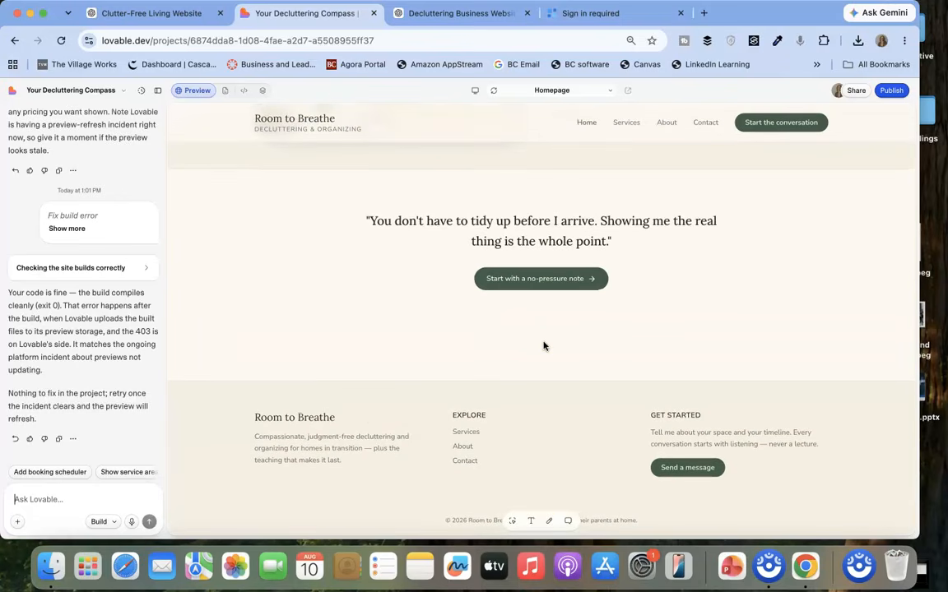
left_click(37, 520)
type("I would like to replace the photos wit")
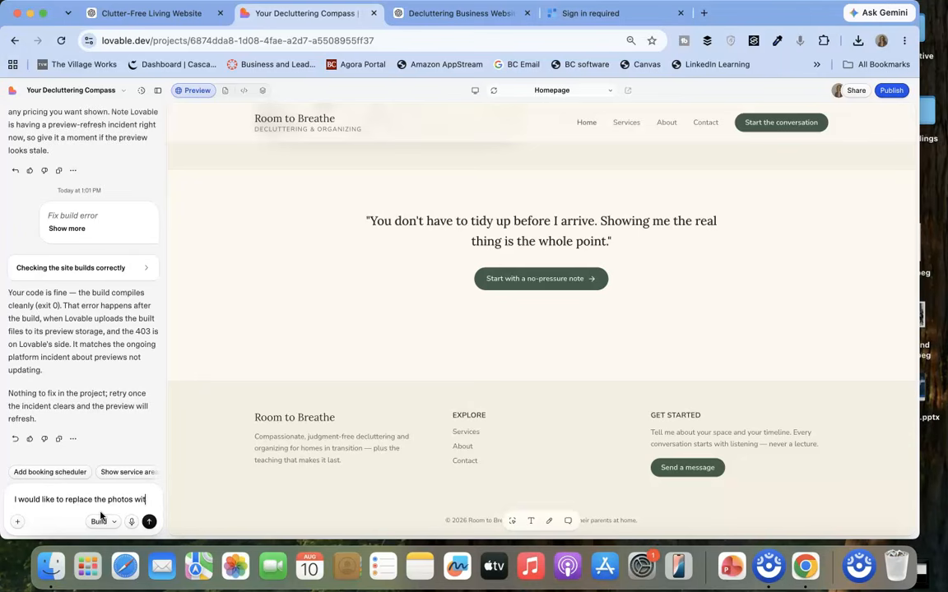
type("illustrations for a more warm and")
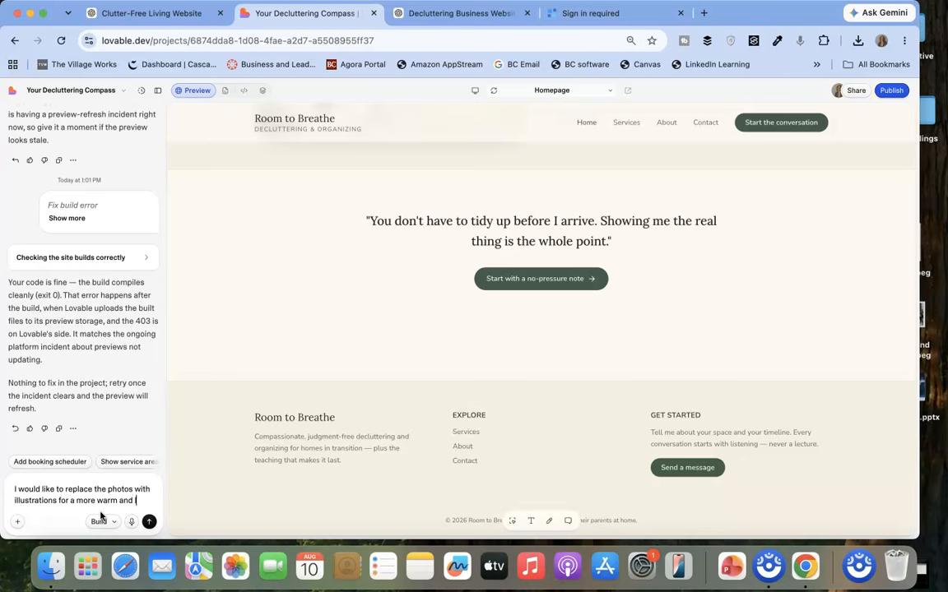
type(" AI")
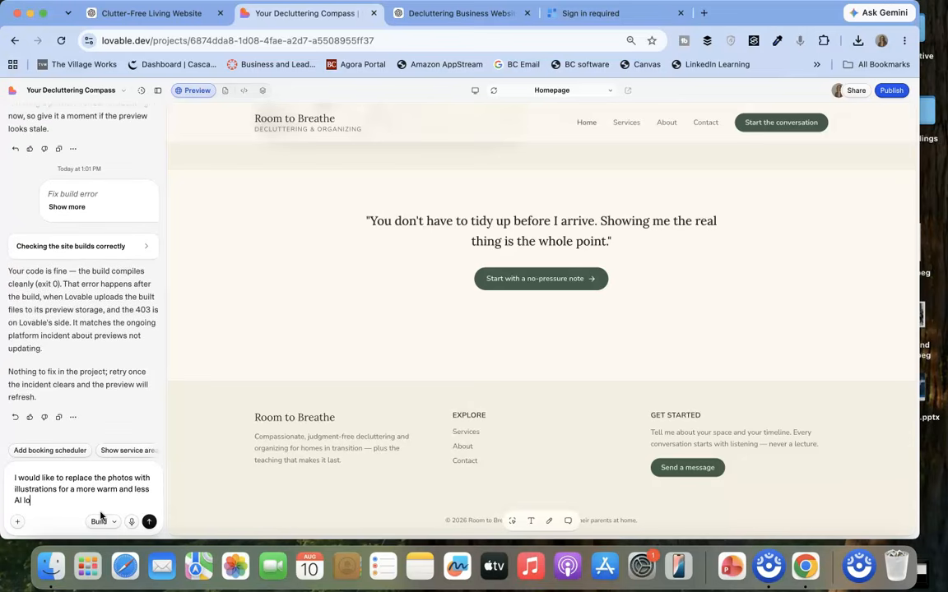
key("Return")
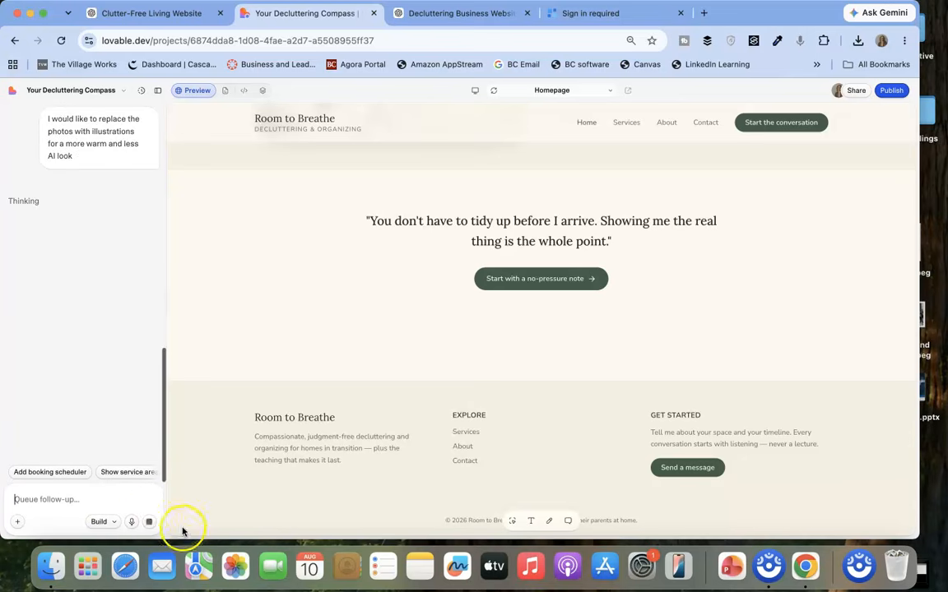
Step: Attach the square headshot PNG from the Documents folder and queue it in Lovable with the follow-up "Add my headshot"
left_click(16, 522)
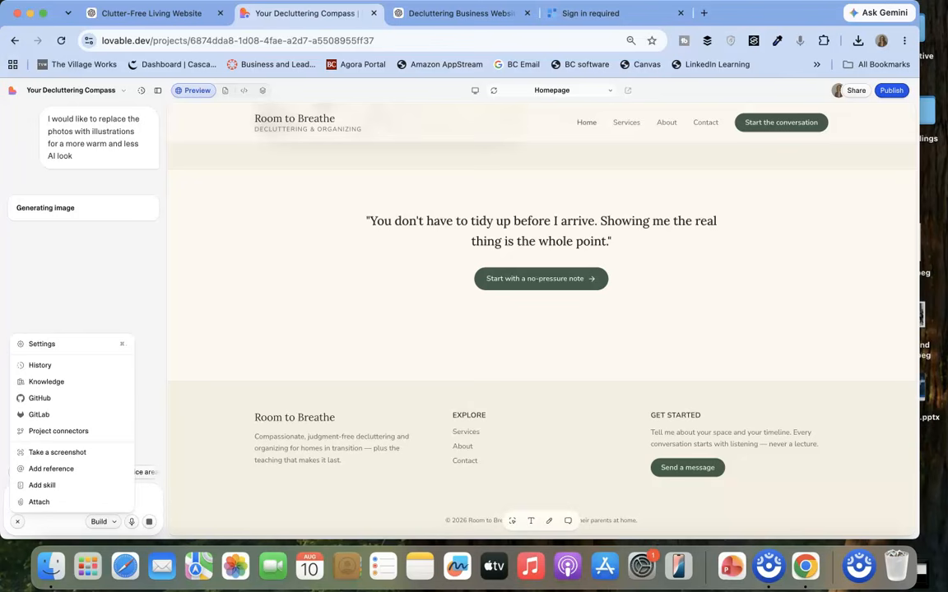
left_click(96, 502)
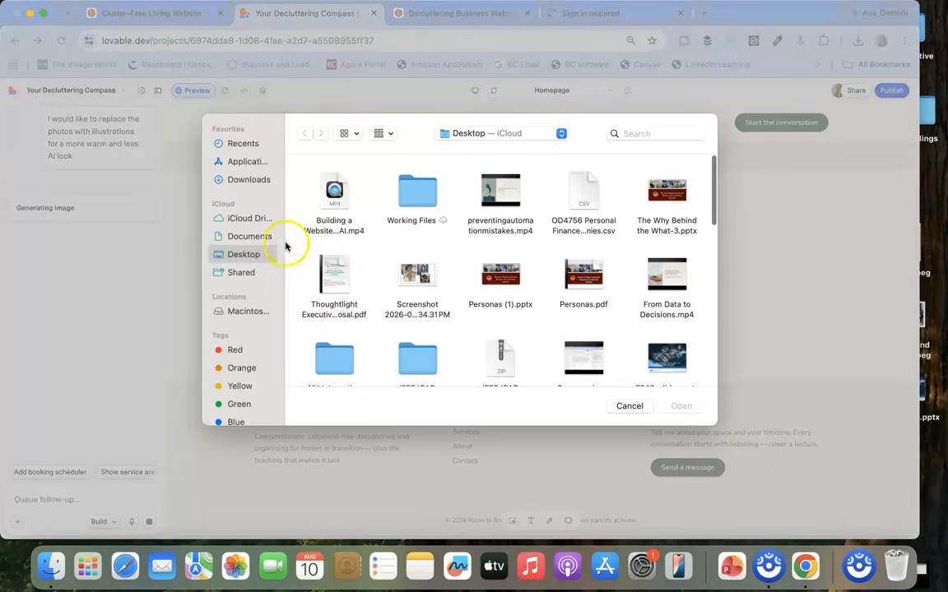
left_click(246, 236)
scroll(494, 333, "down", 5)
scroll(493, 335, "down", 2)
scroll(494, 335, "up", 1)
scroll(493, 335, "down", 10)
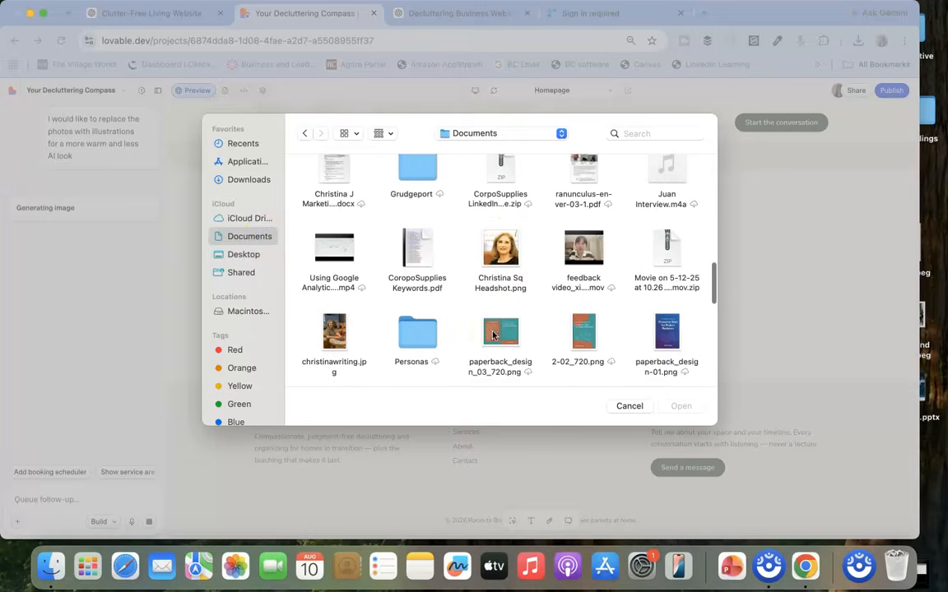
left_click(501, 248)
left_click(676, 407)
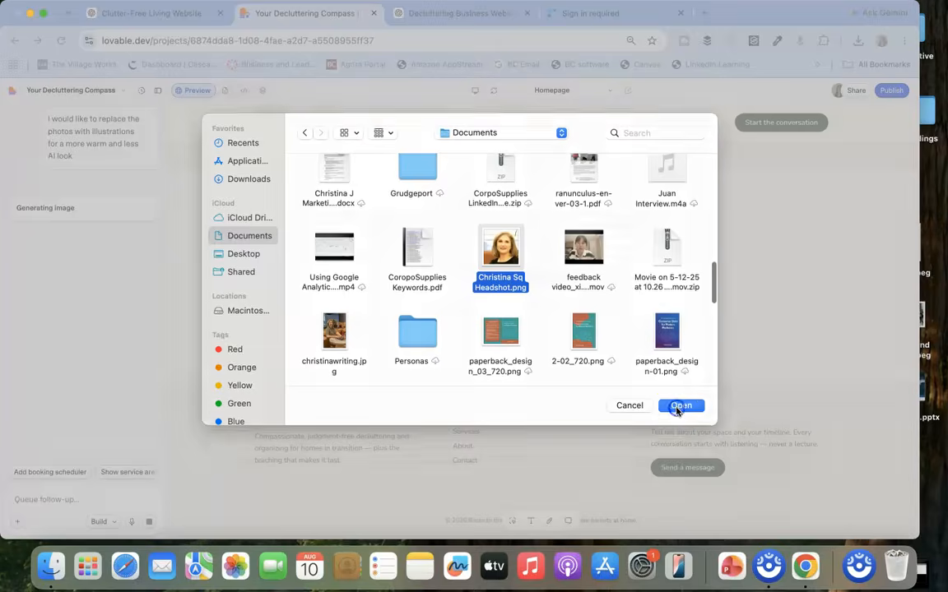
type("Add my headshot")
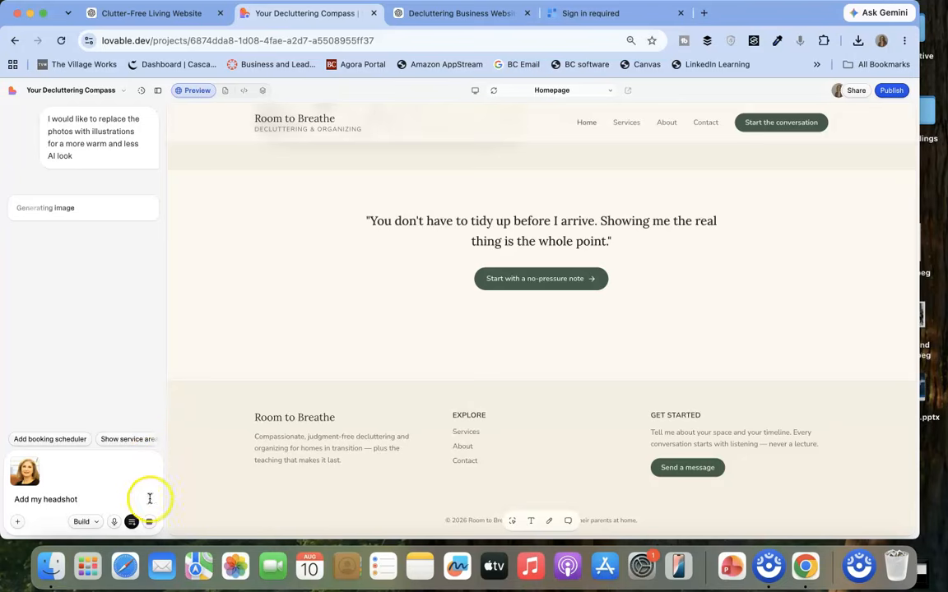
left_click(131, 524)
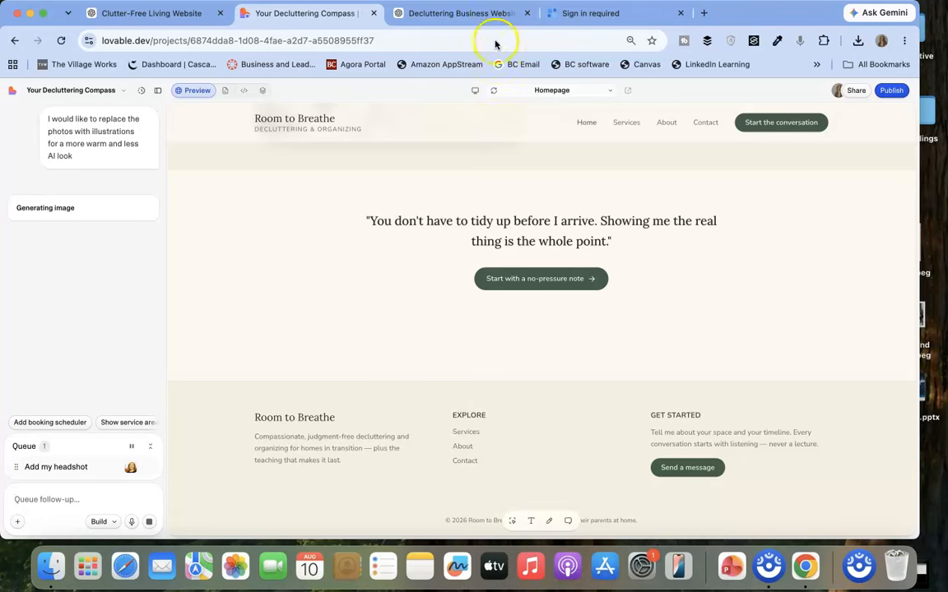
Step: Review the reply and the Room to Breathe page in the Clutter-Free Living Website chat for the requested headshot edit
left_click(475, 18)
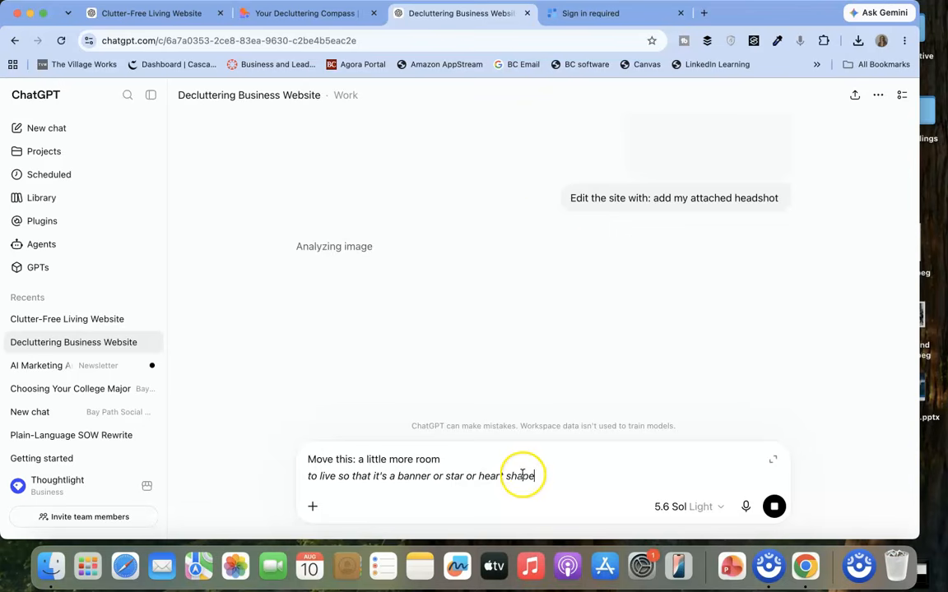
left_click(119, 22)
scroll(430, 332, "down", 1)
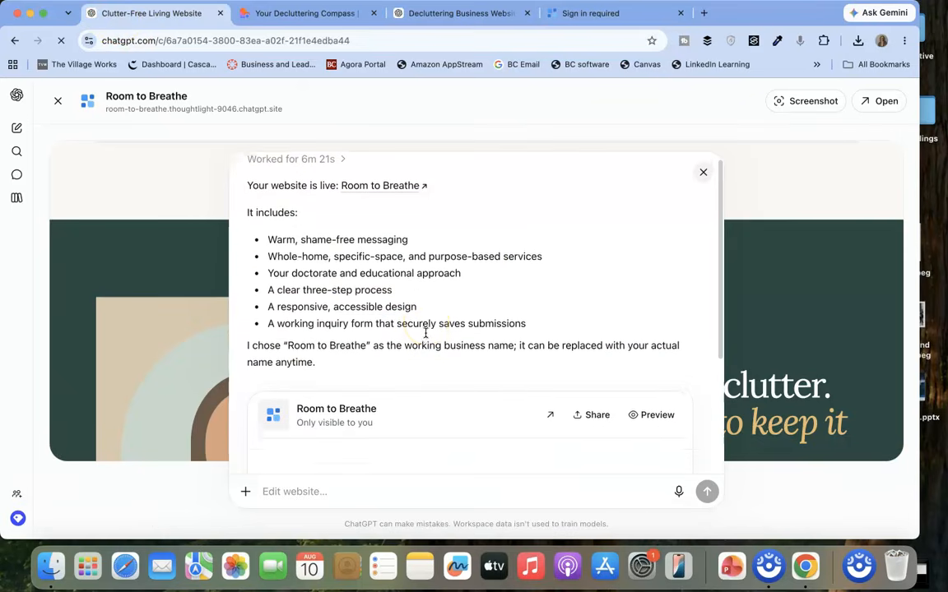
scroll(426, 332, "down", 5)
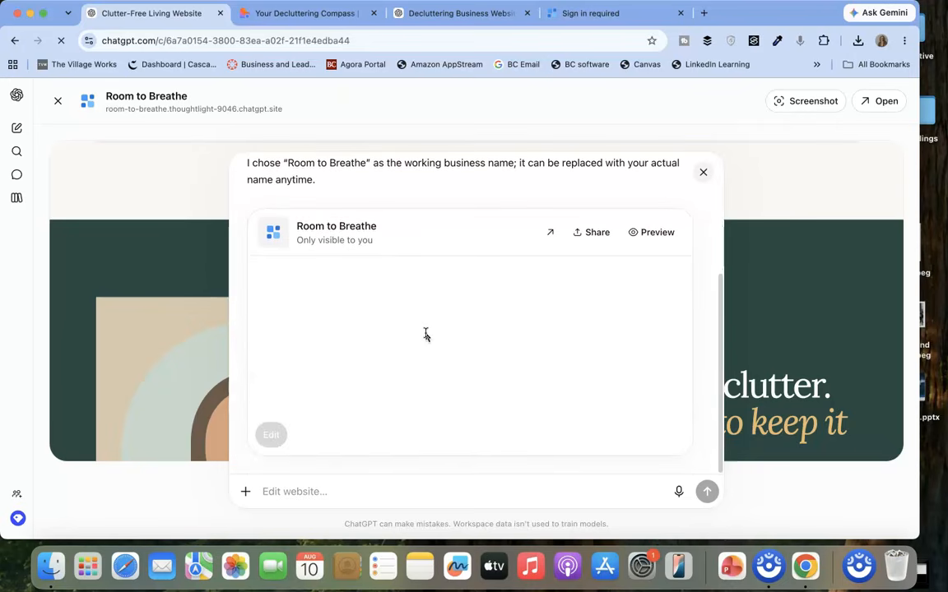
left_click(706, 172)
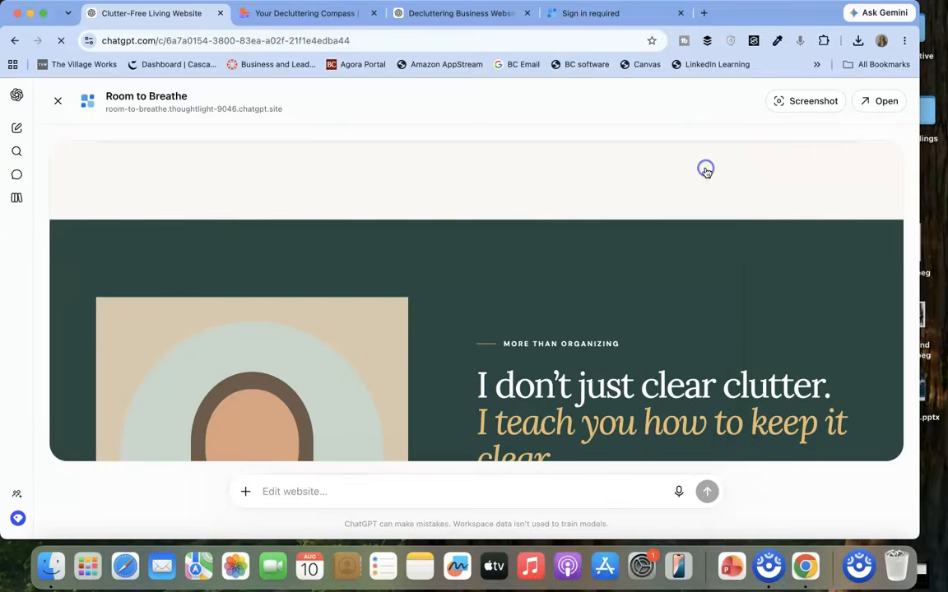
scroll(469, 379, "down", 15)
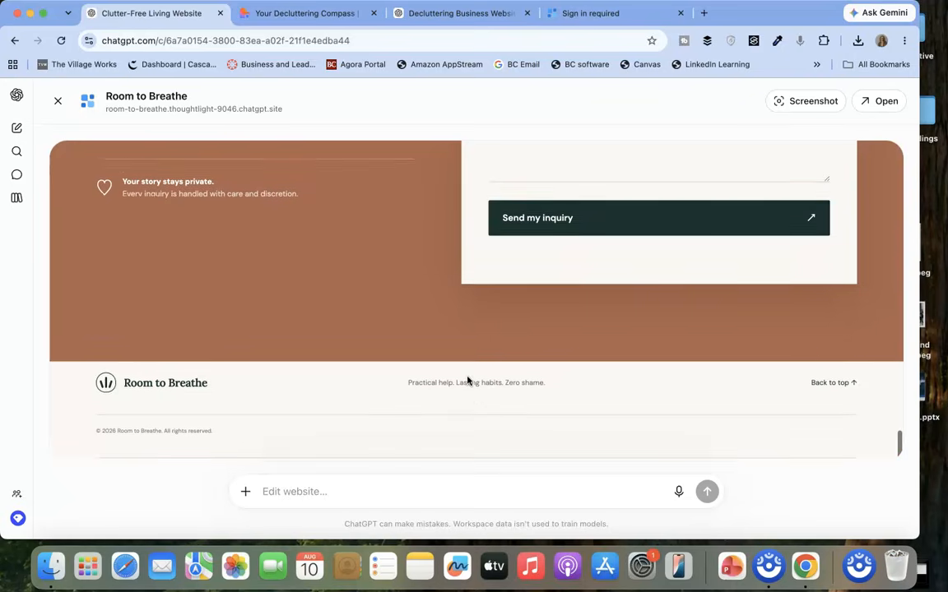
scroll(467, 381, "up", 10)
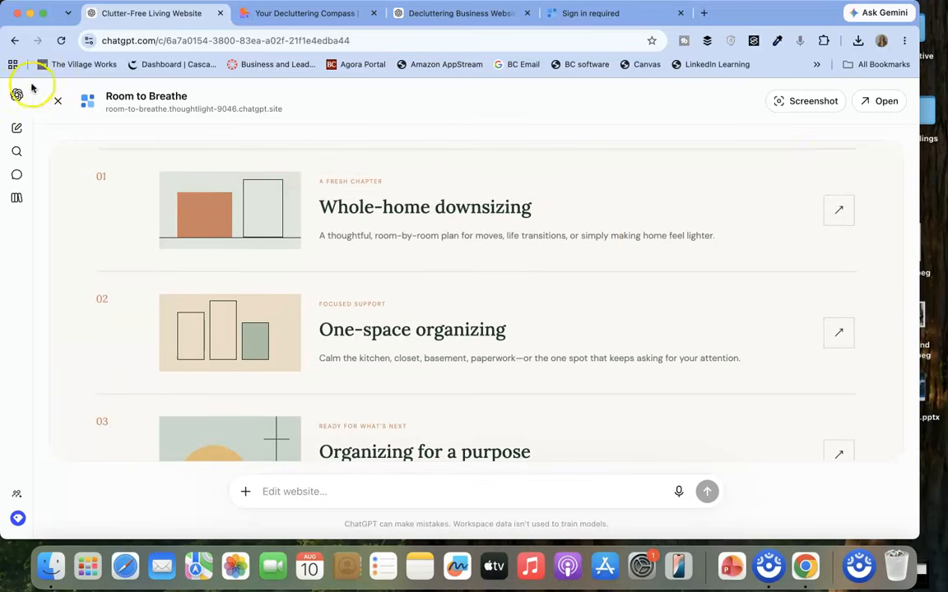
Step: Close the site editor and inspect the cloud browser's live view from the chat, closing it when done
left_click(57, 100)
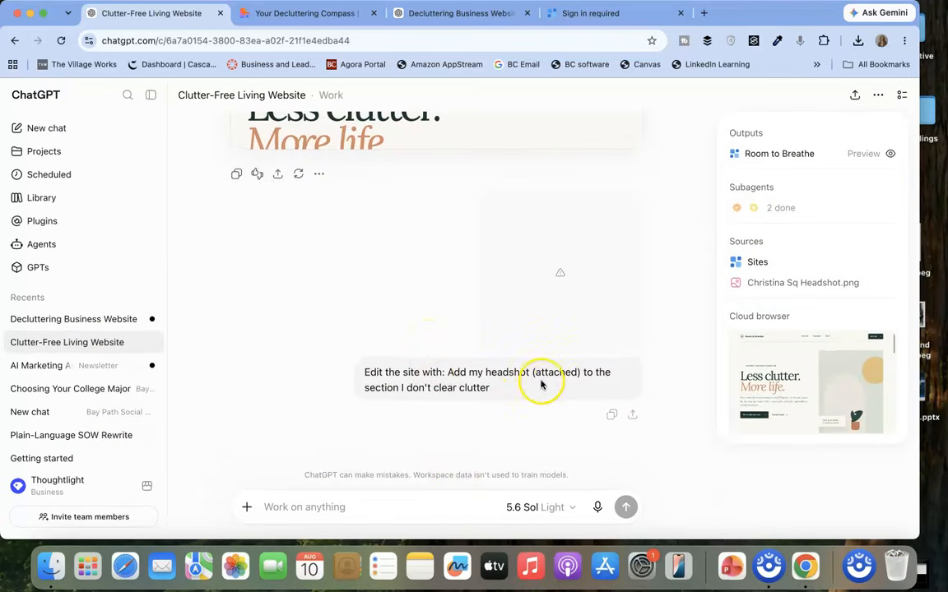
left_click(814, 394)
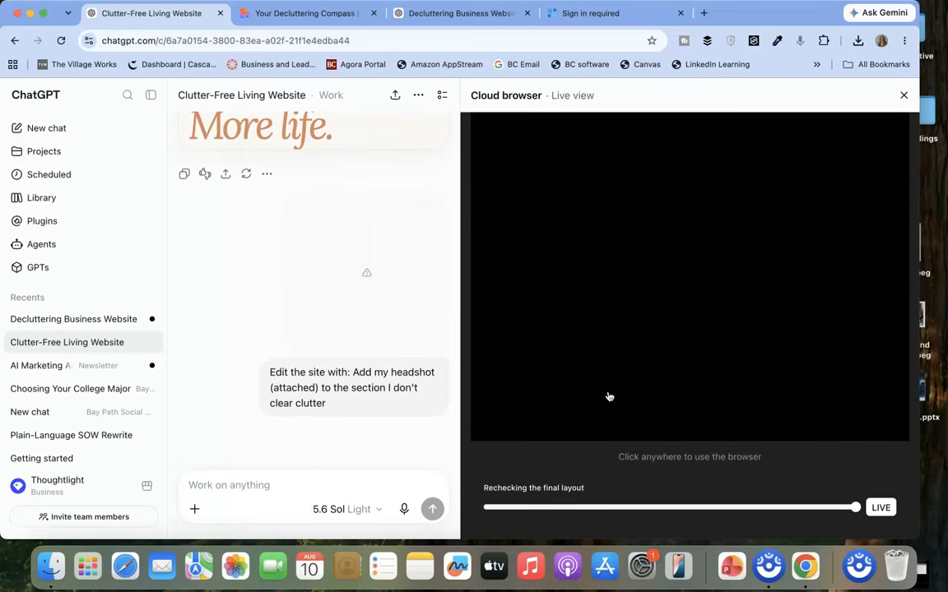
left_click(903, 97)
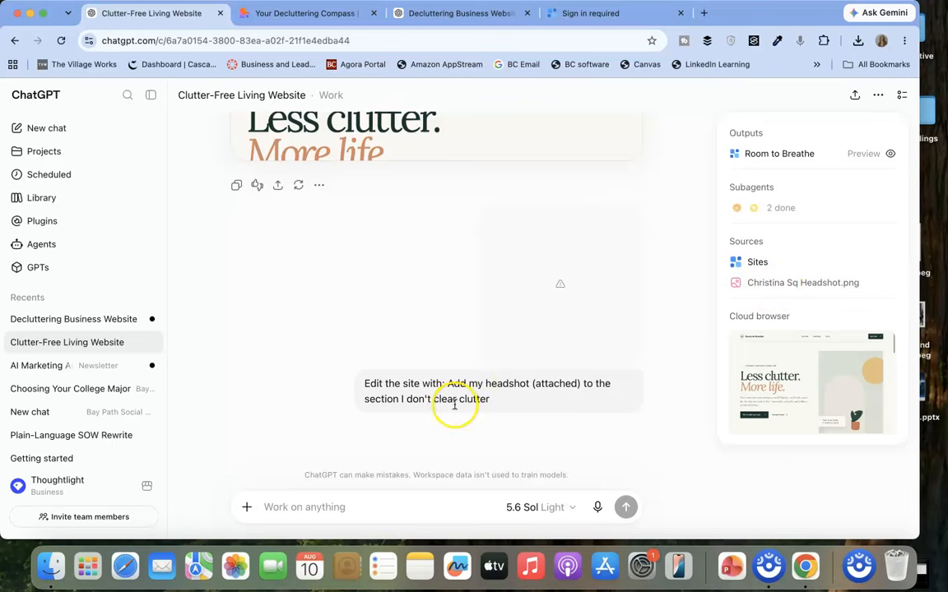
Step: Reload the chat and examine the Room to Breathe preview's "I don't just clear clutter" section for the headshot
left_click(61, 42)
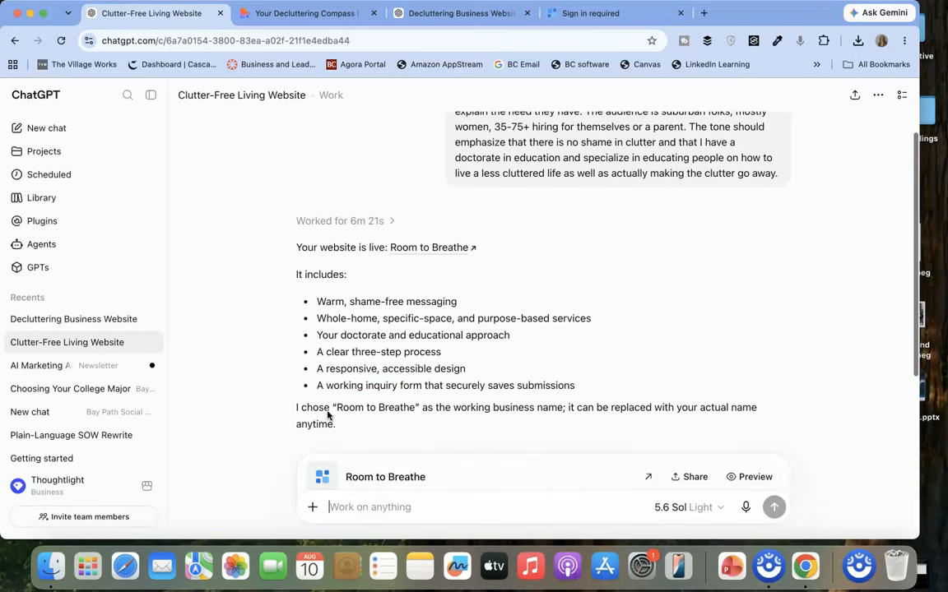
scroll(397, 408, "down", 5)
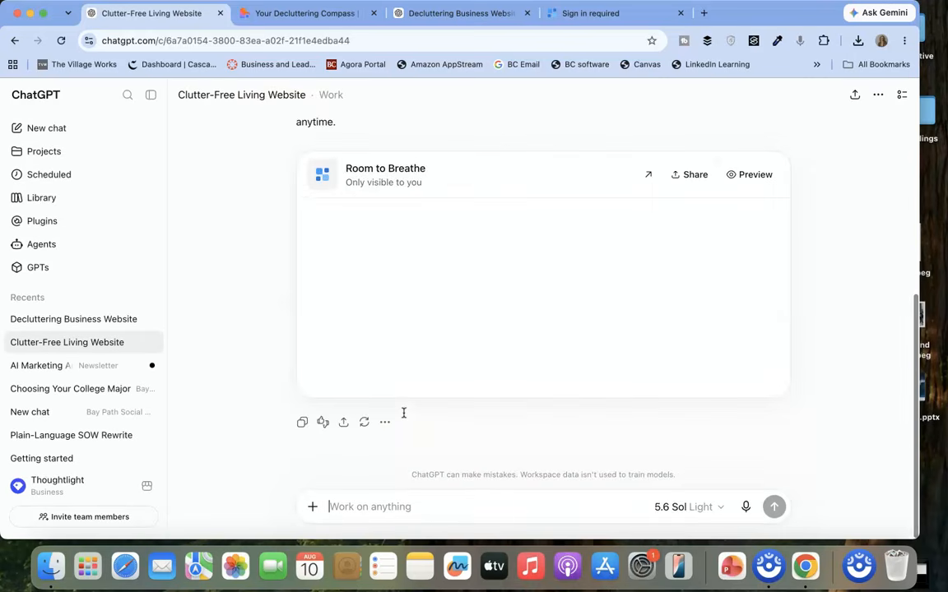
scroll(403, 413, "up", 5)
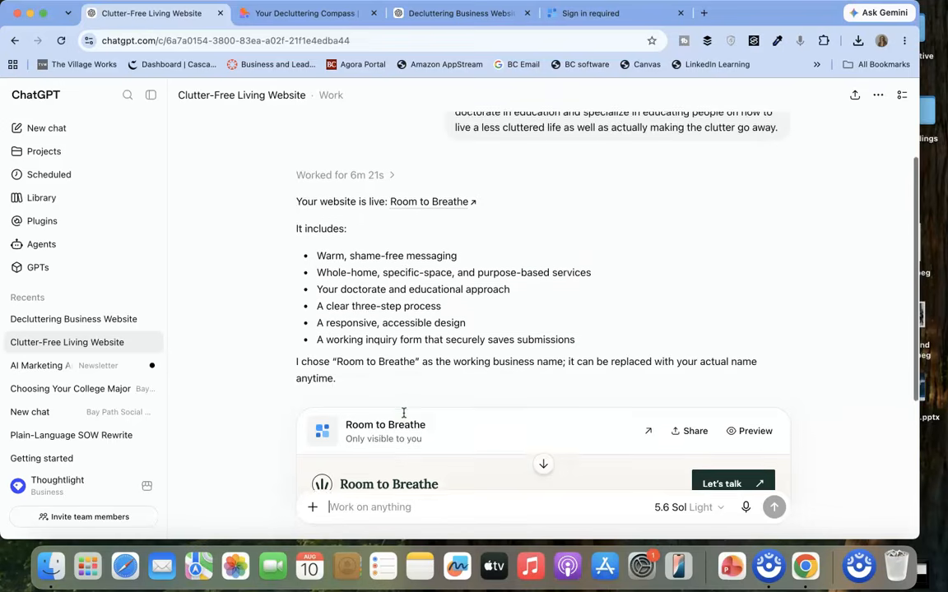
scroll(403, 413, "down", 5)
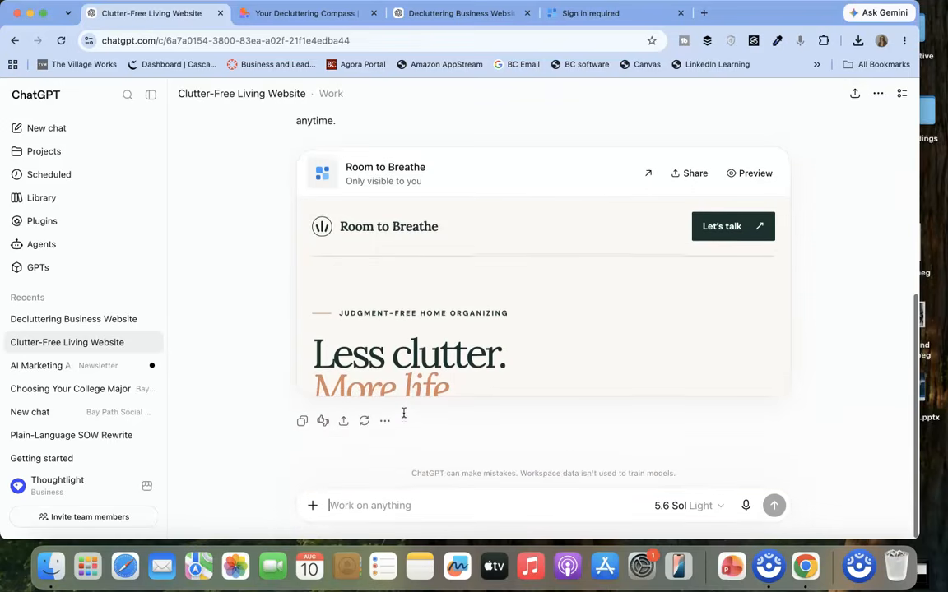
scroll(403, 413, "up", 3)
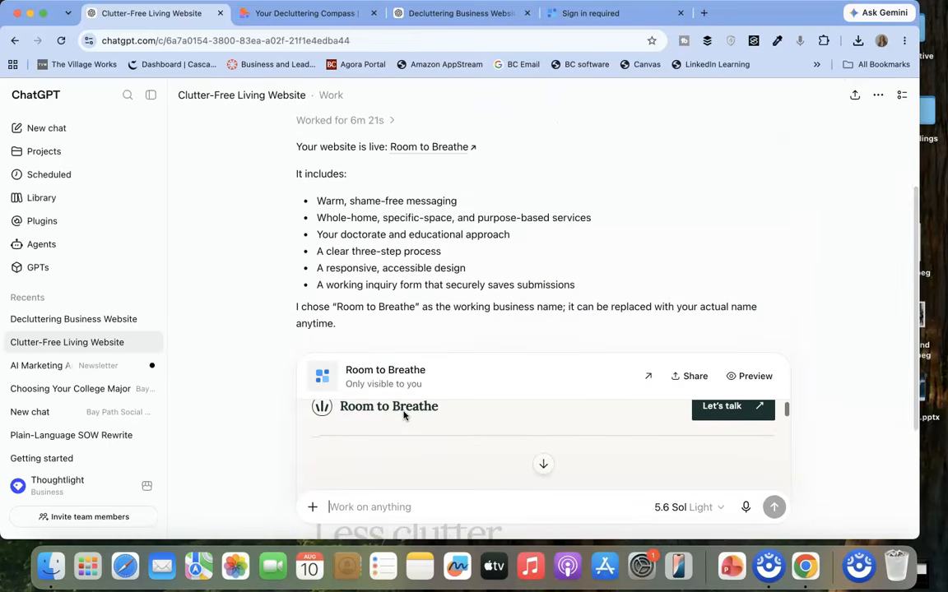
scroll(403, 415, "down", 3)
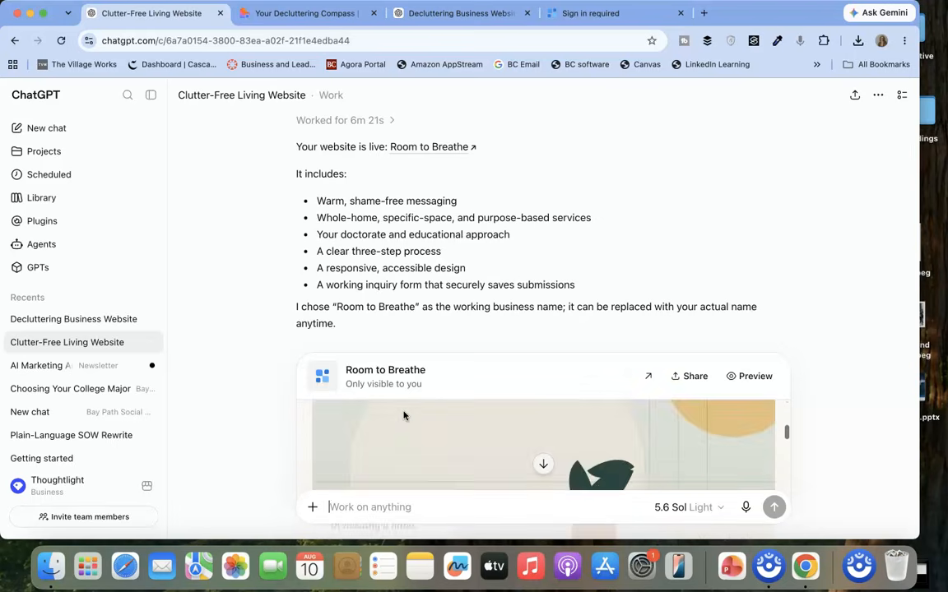
scroll(403, 416, "down", 10)
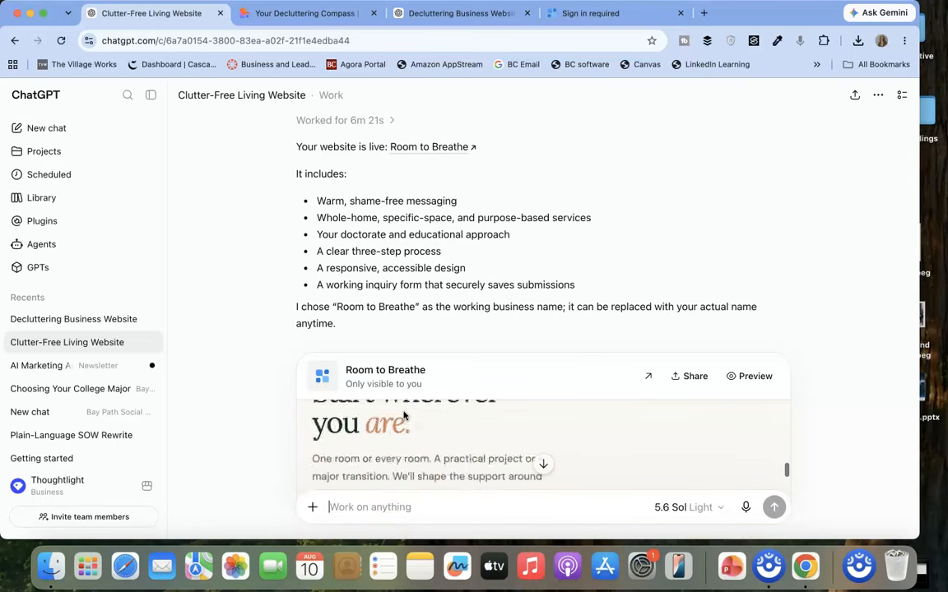
scroll(403, 416, "down", 10)
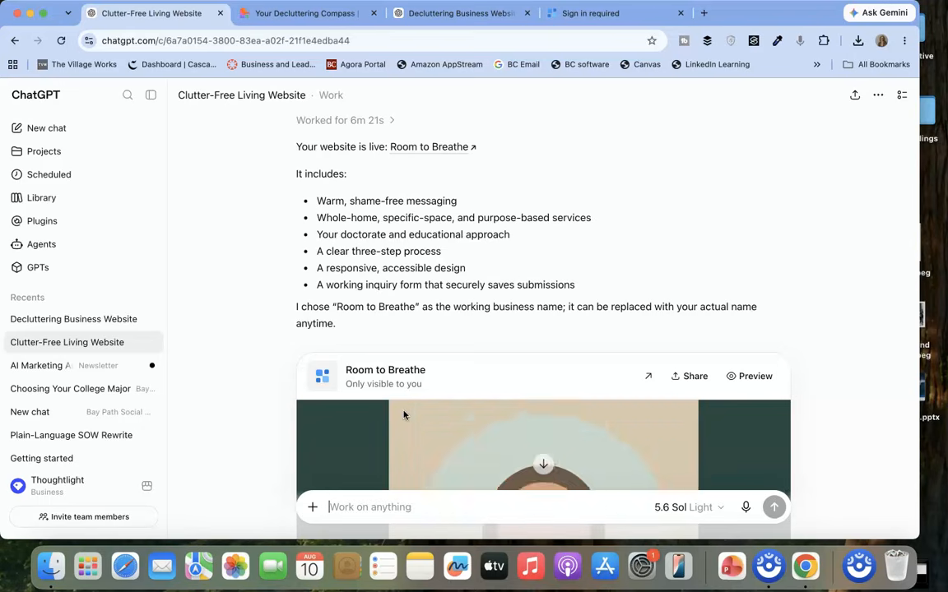
scroll(403, 416, "down", 5)
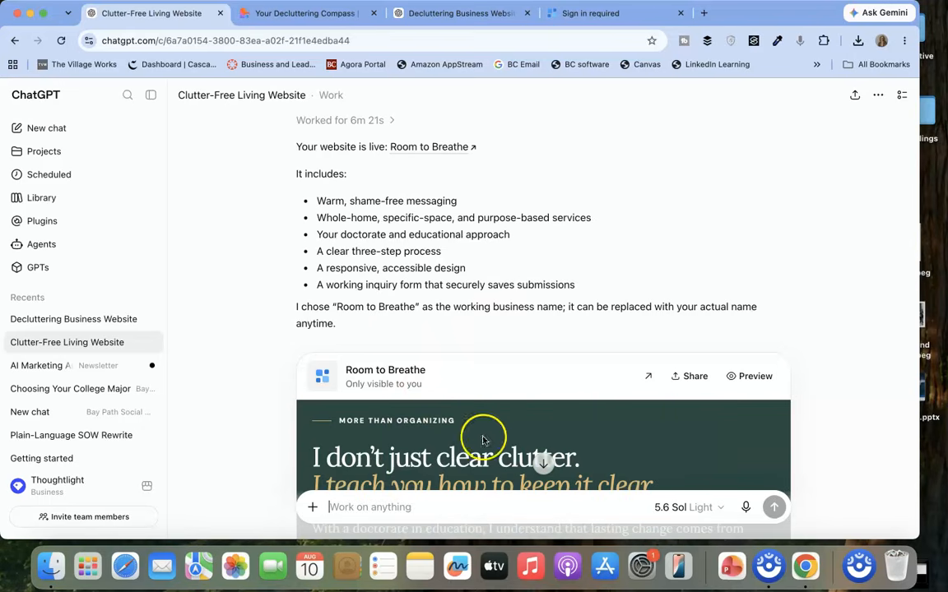
scroll(483, 445, "up", 3)
scroll(503, 372, "down", 5)
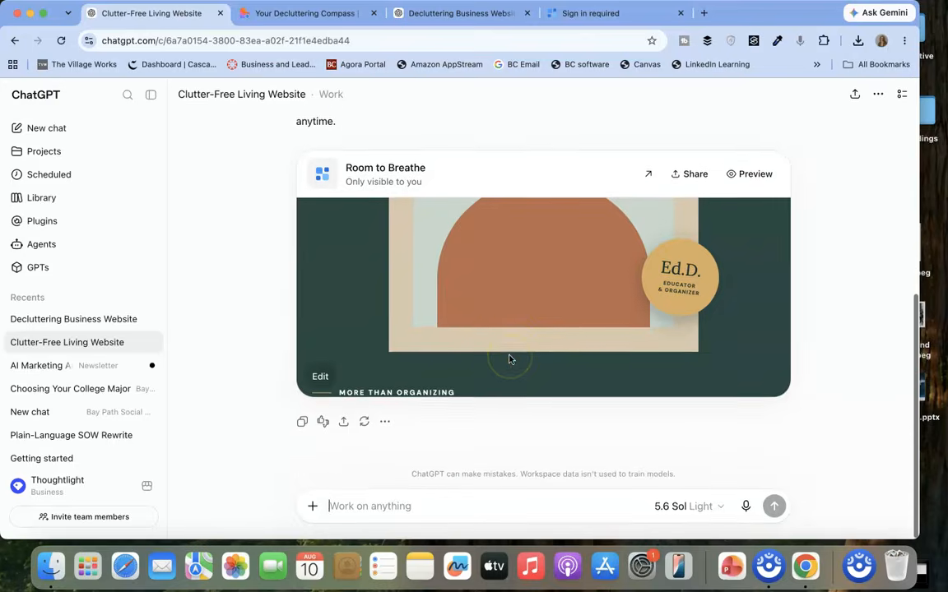
Step: Attach the square headshot PNG from the Documents folder to a new message in the Clutter-Free Living Website chat
left_click(313, 508)
left_click(355, 281)
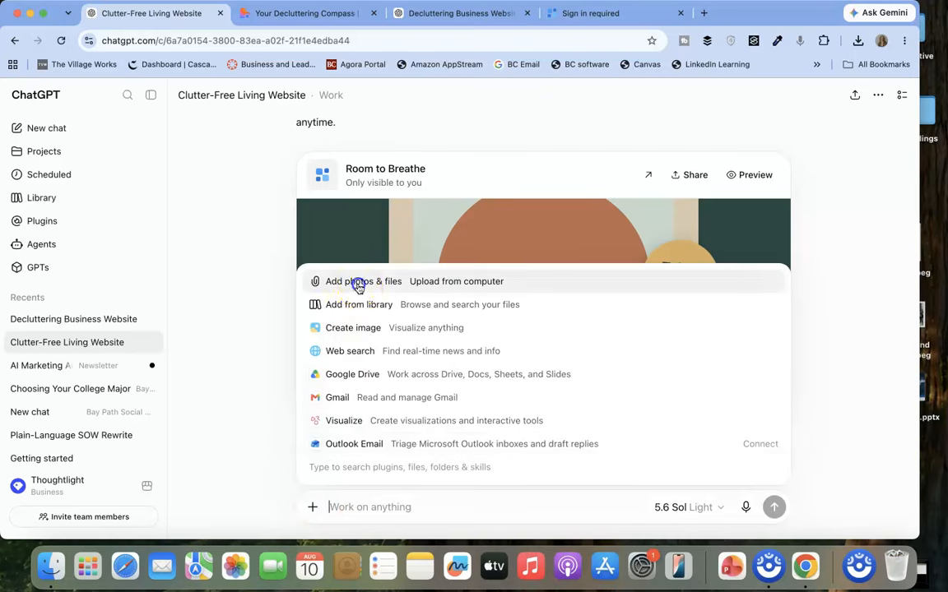
scroll(498, 311, "down", 10)
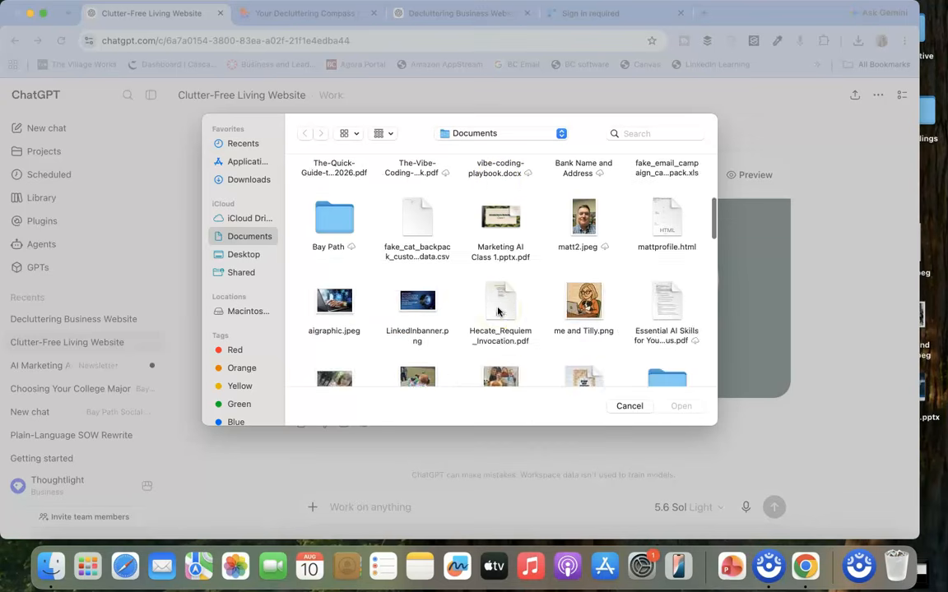
scroll(498, 311, "down", 8)
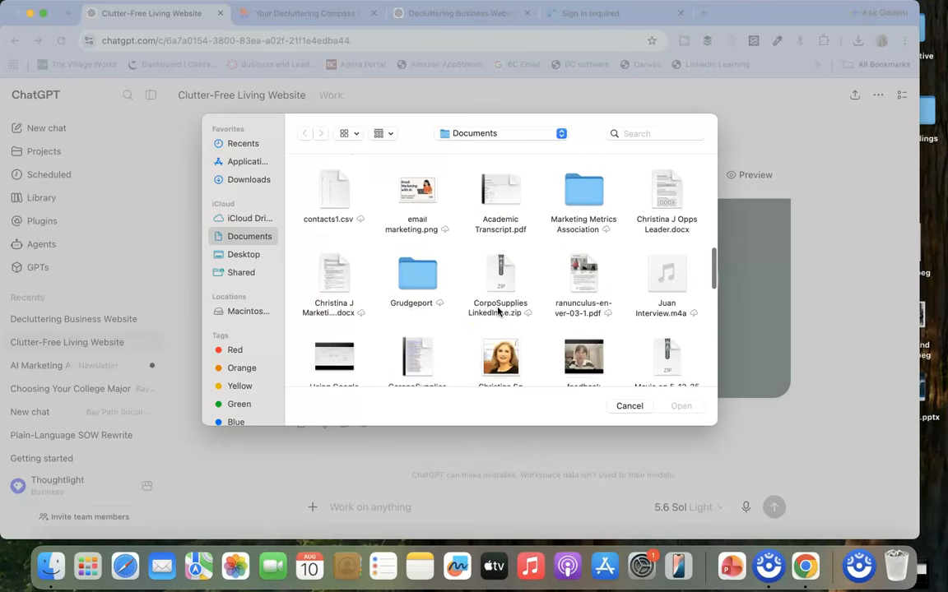
left_click(489, 348)
left_click(680, 405)
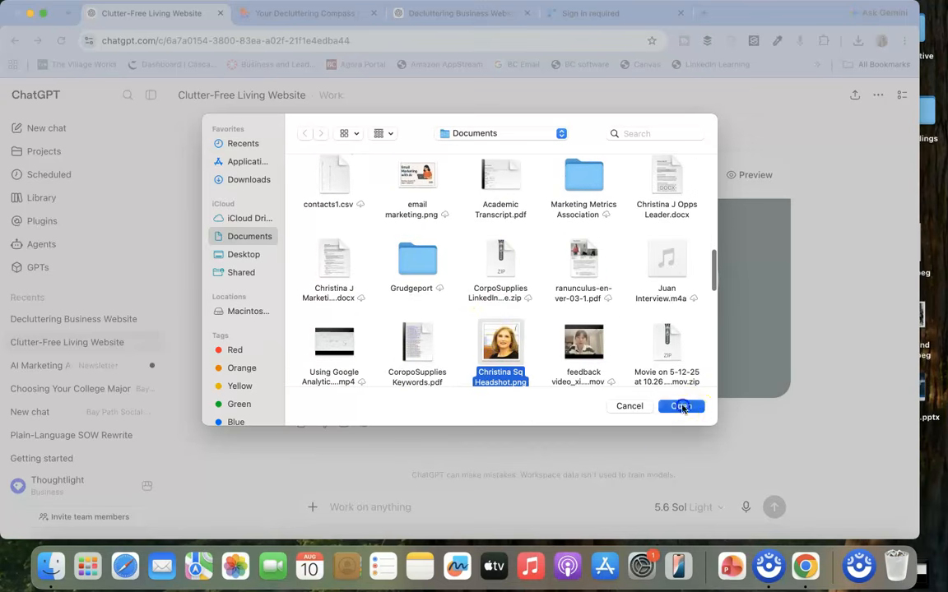
Step: Send the request "Add my headshot, and my name" followed by the owner's full name, with the attached photo
left_click(370, 506)
type("A")
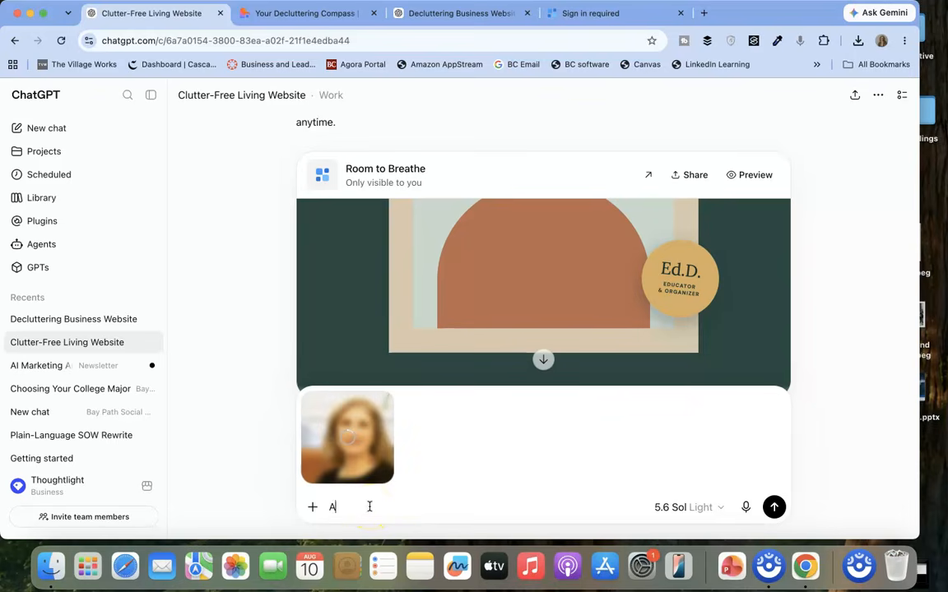
type("dd my headshot,")
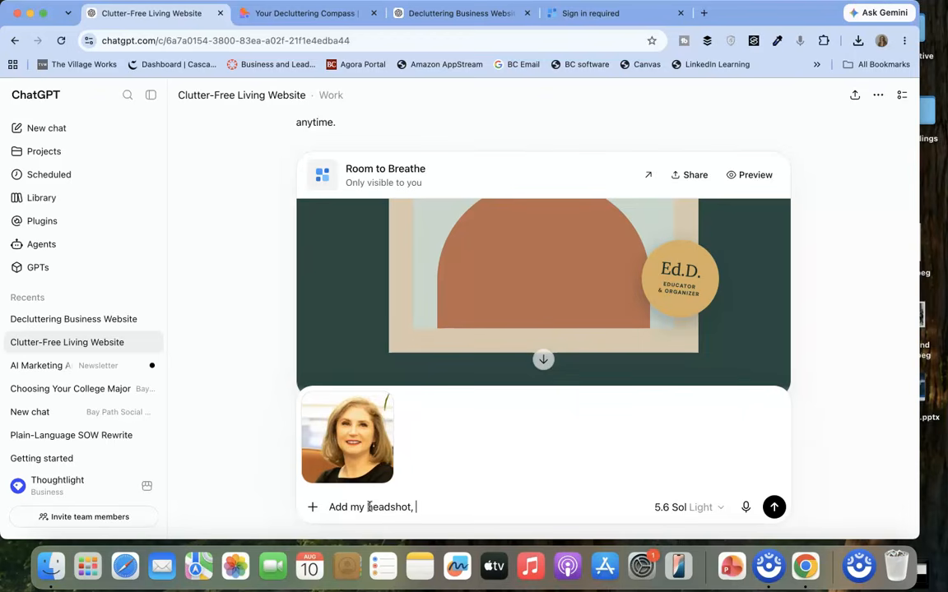
type(" and my name Christina J. Inge")
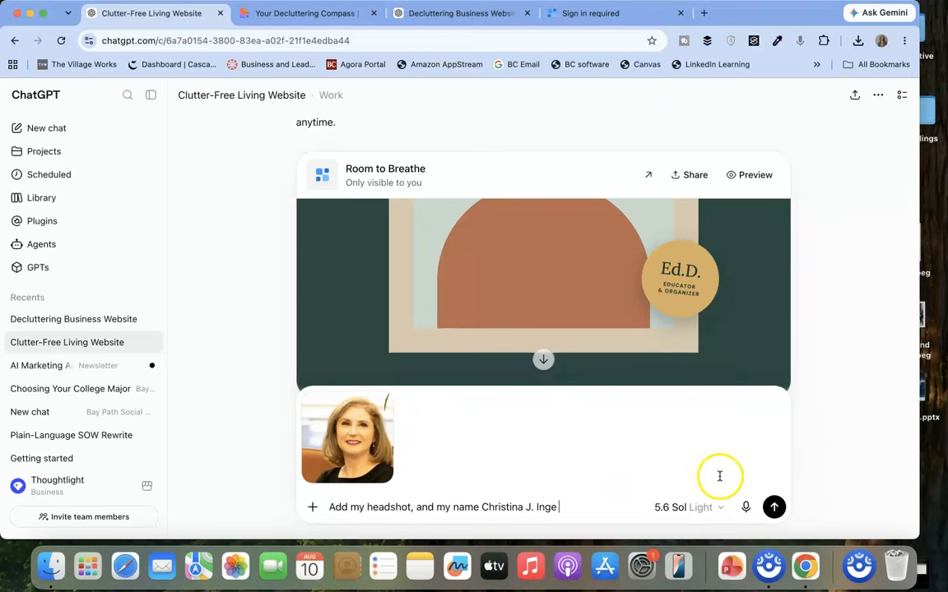
left_click(773, 506)
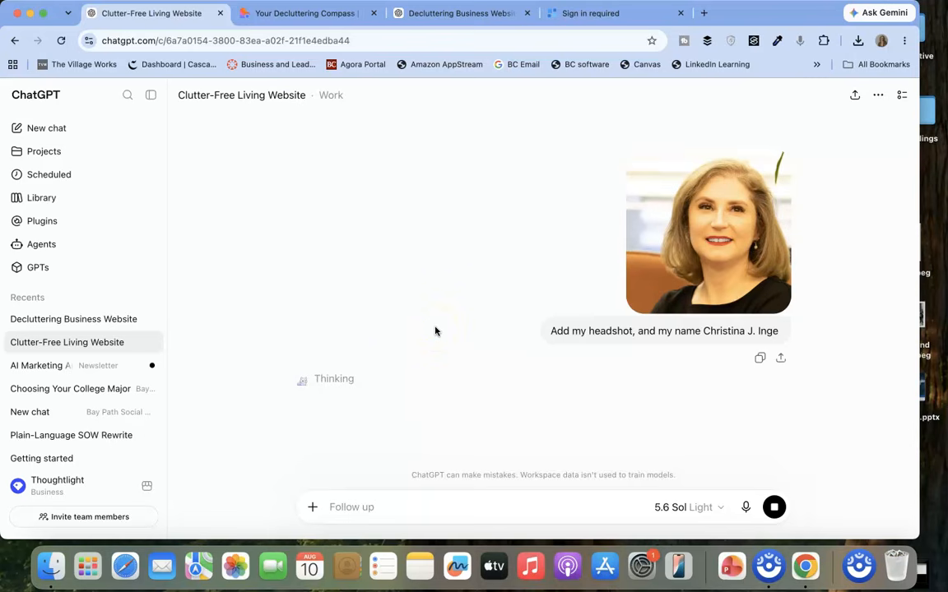
Step: In the Decluttering Business Website chat, send the drafted request to turn "a little more room to live" into a banner, star or heart shape
left_click(475, 14)
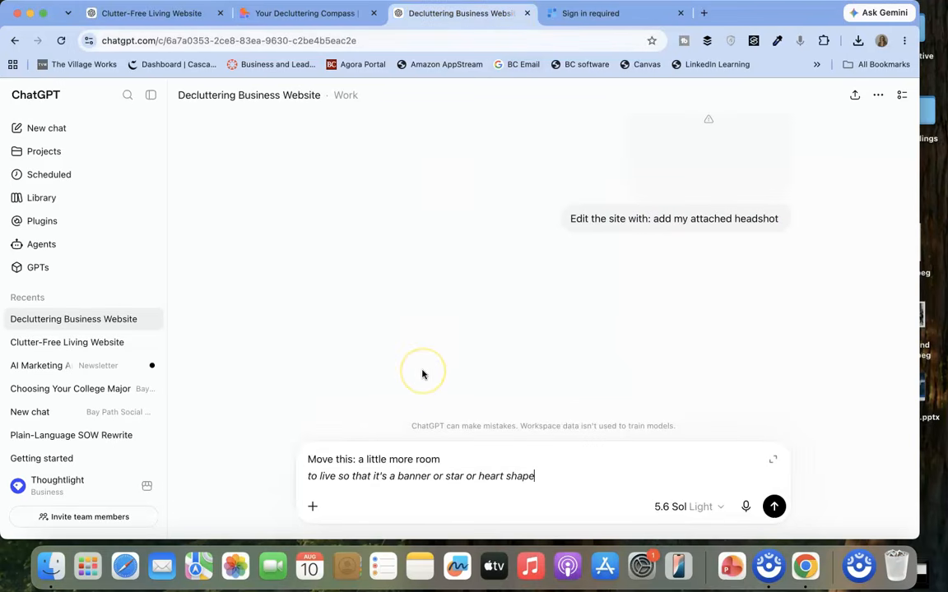
scroll(422, 375, "up", 2)
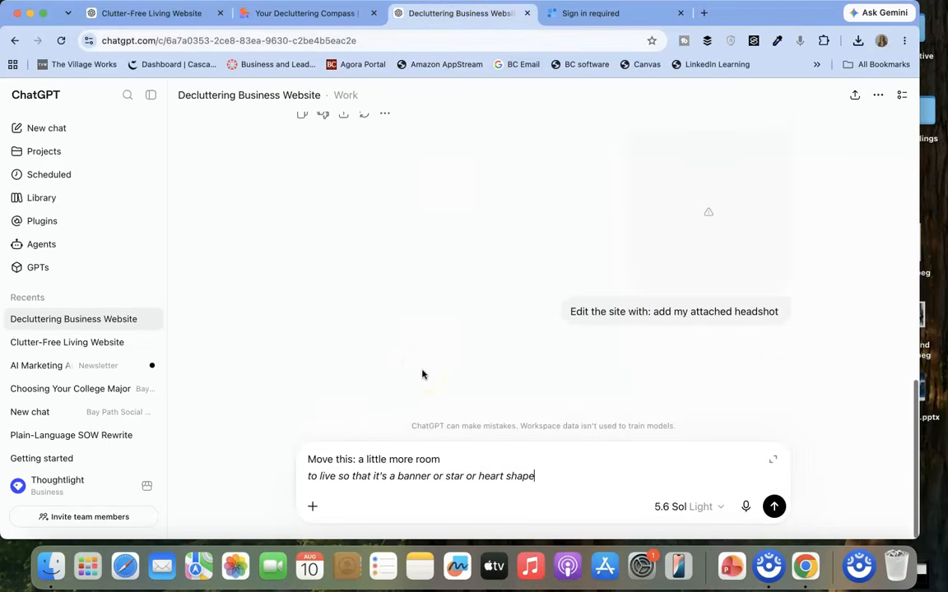
left_click(774, 506)
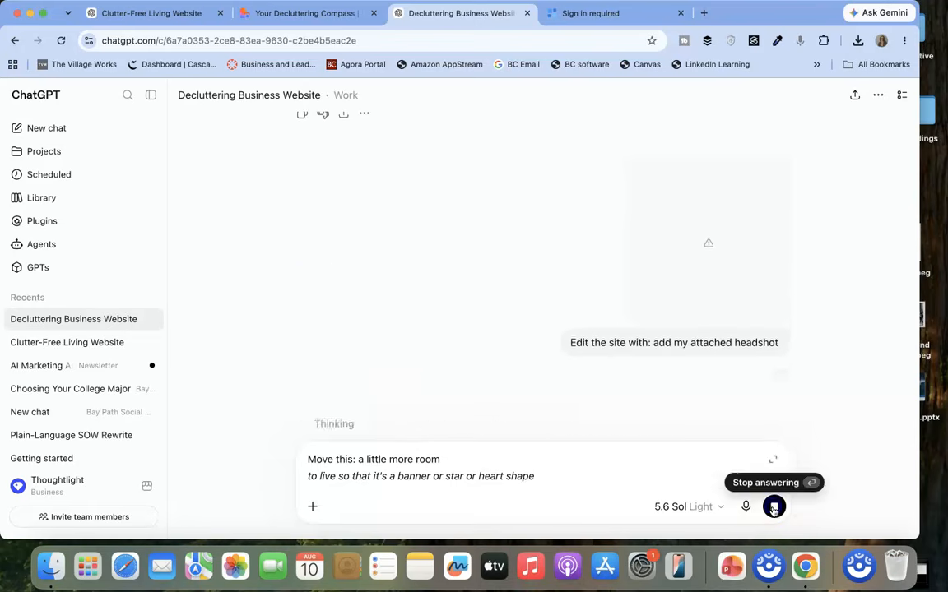
scroll(666, 187, "up", 5)
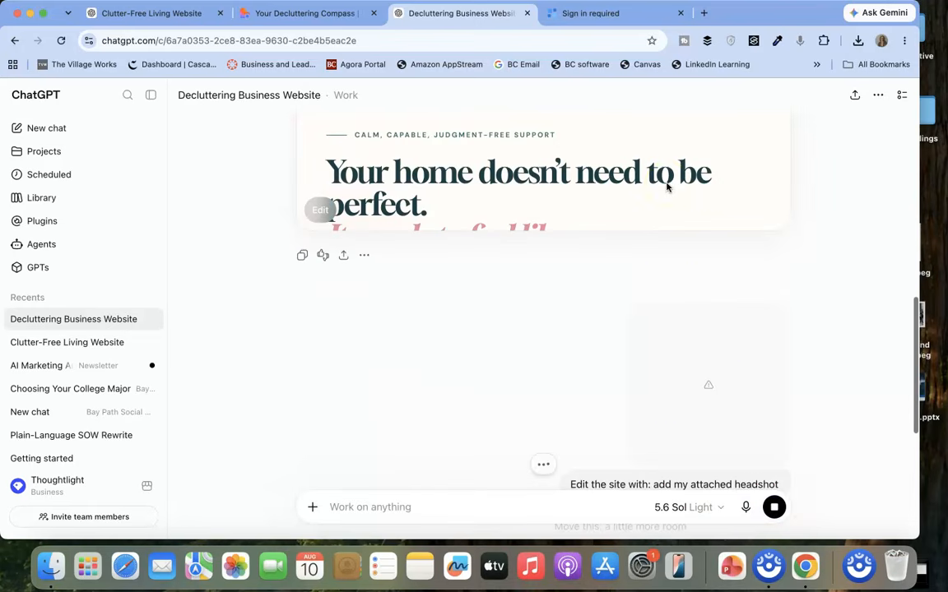
left_click(705, 393)
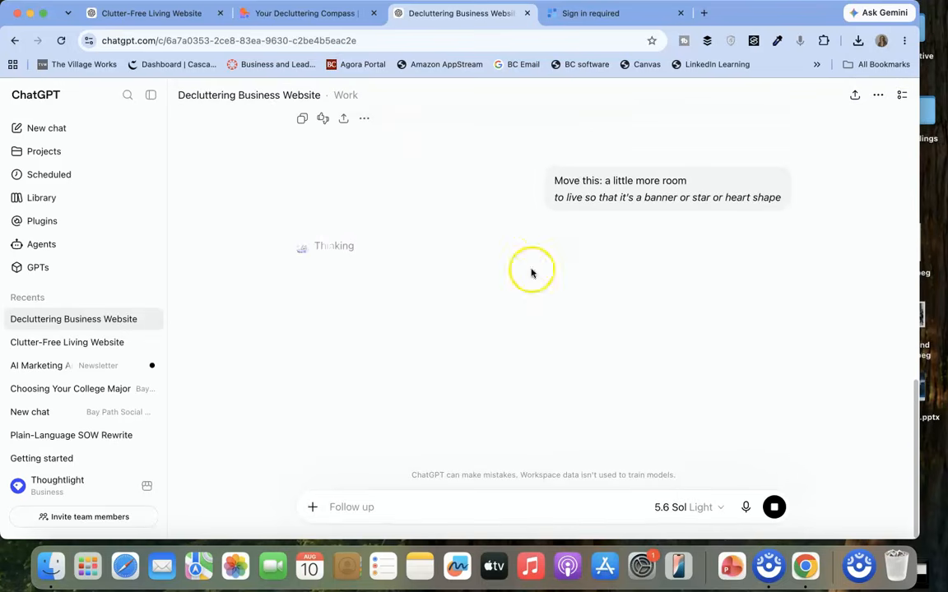
Step: Switch to the Lovable project and review its Room to Breathe homepage from hero to footer for the requested headshot
left_click(320, 22)
left_click(290, 328)
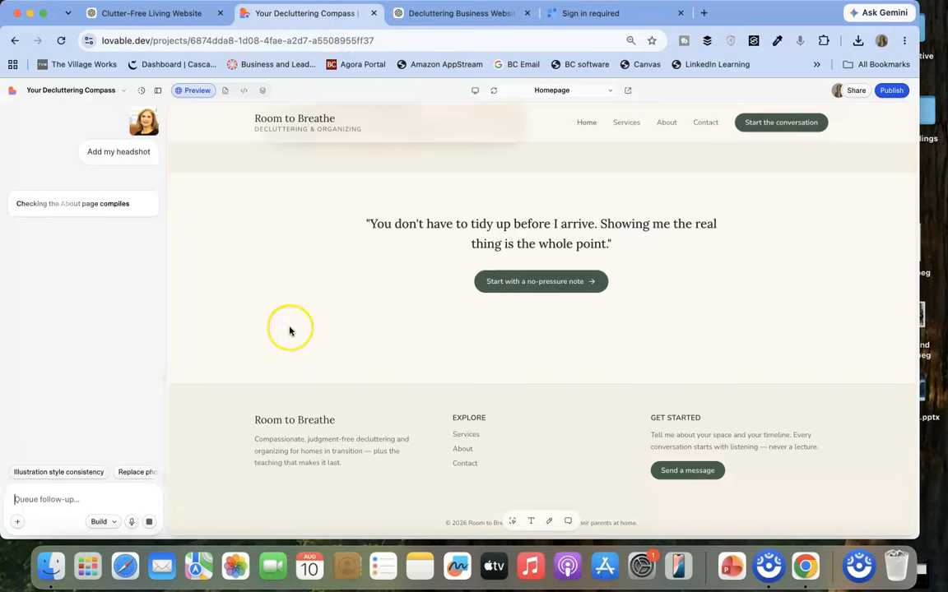
scroll(290, 330, "up", 10)
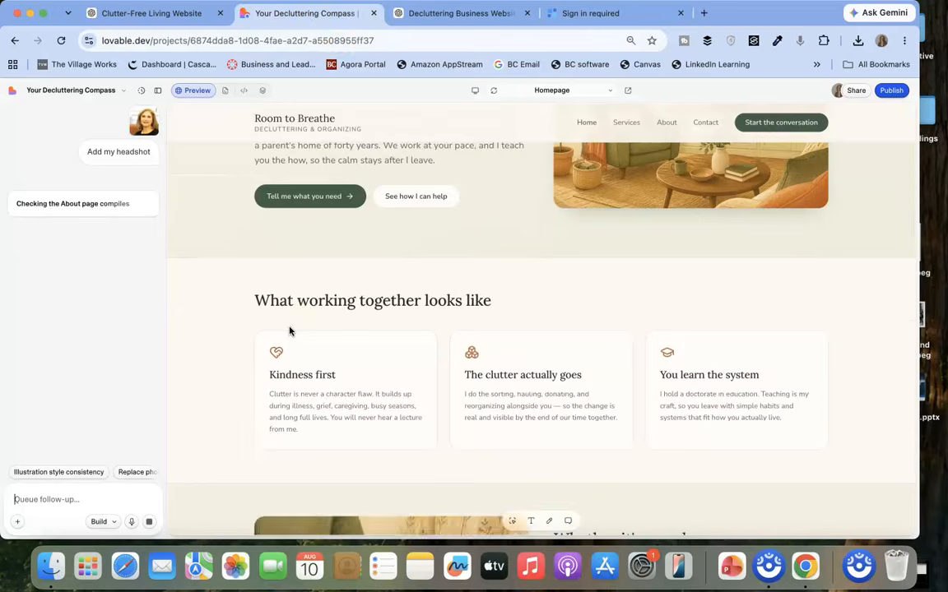
scroll(289, 330, "up", 3)
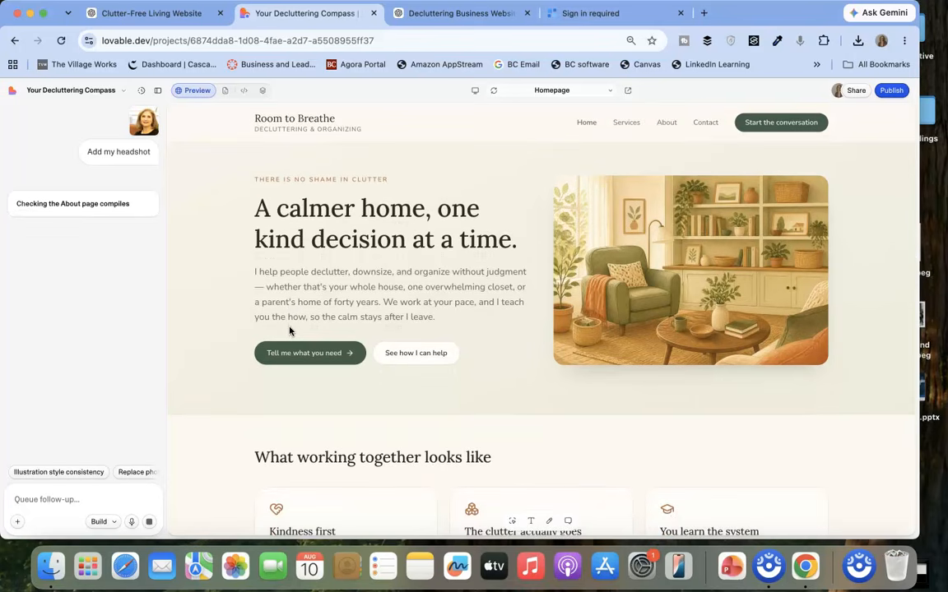
scroll(290, 330, "down", 1)
scroll(289, 331, "down", 5)
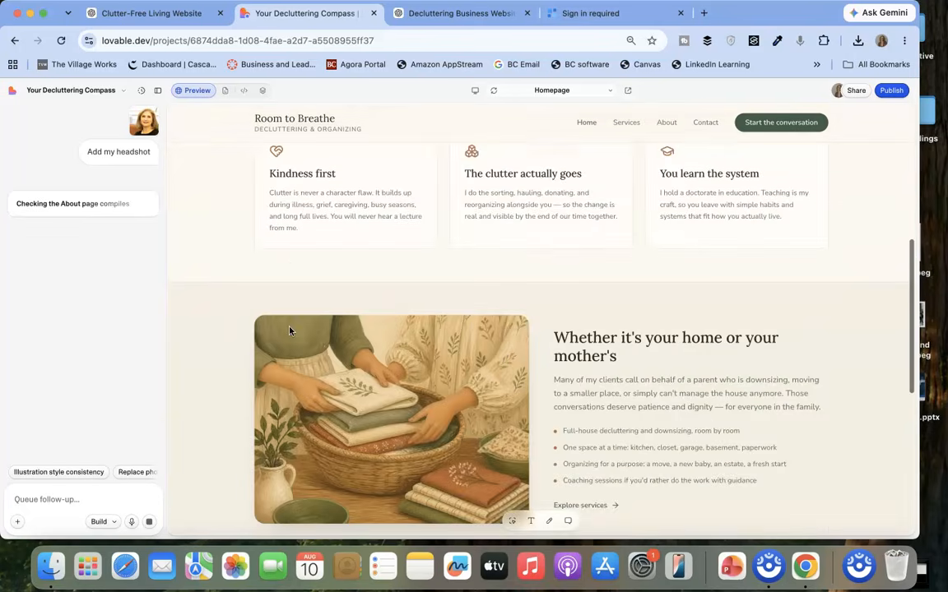
scroll(290, 331, "up", 4)
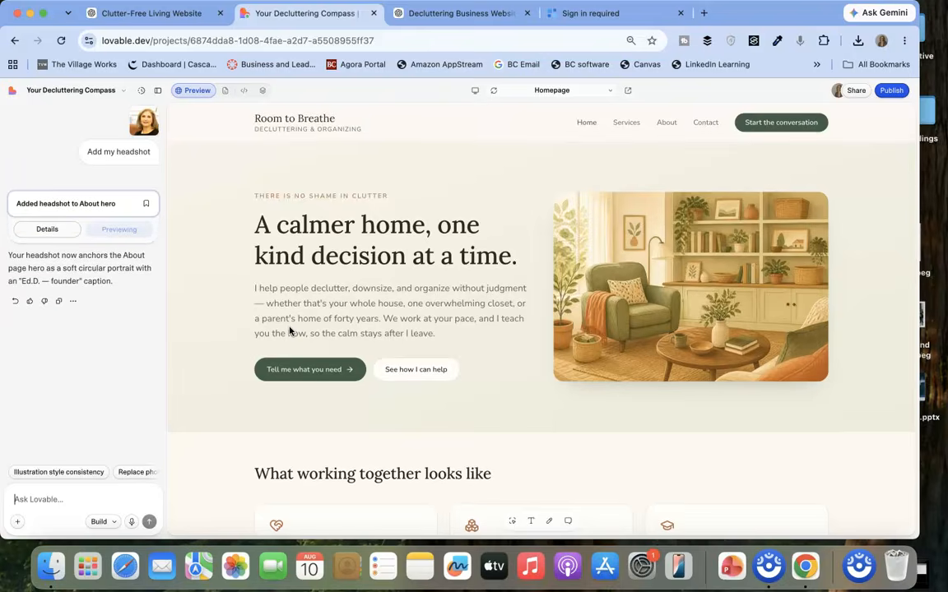
scroll(290, 331, "down", 6)
scroll(290, 331, "down", 5)
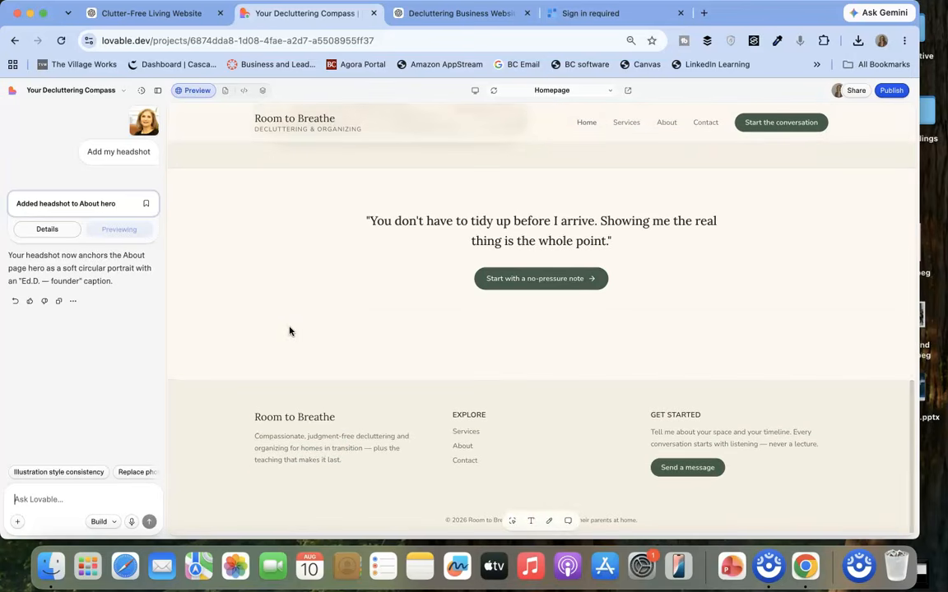
scroll(289, 331, "up", 12)
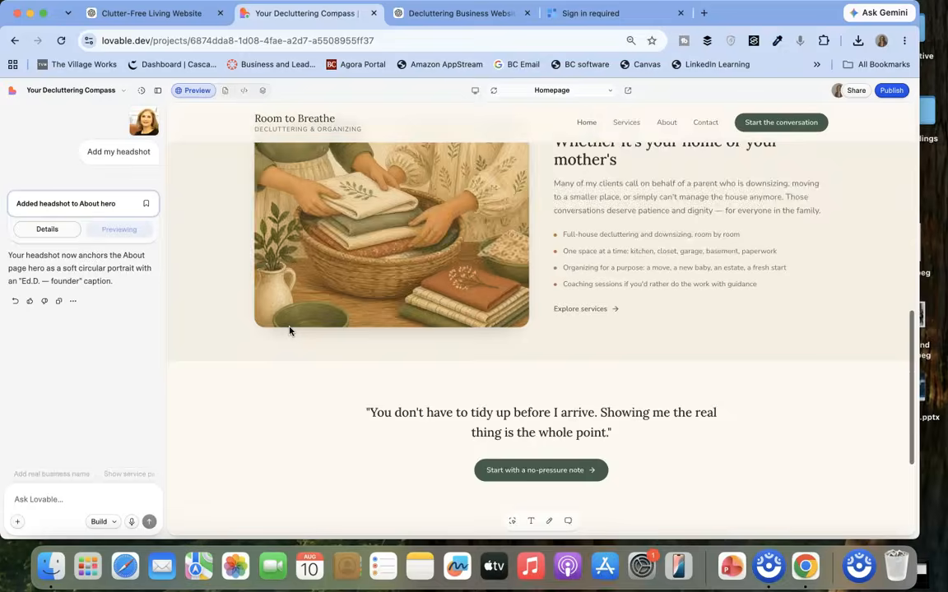
scroll(289, 330, "down", 12)
scroll(290, 330, "up", 10)
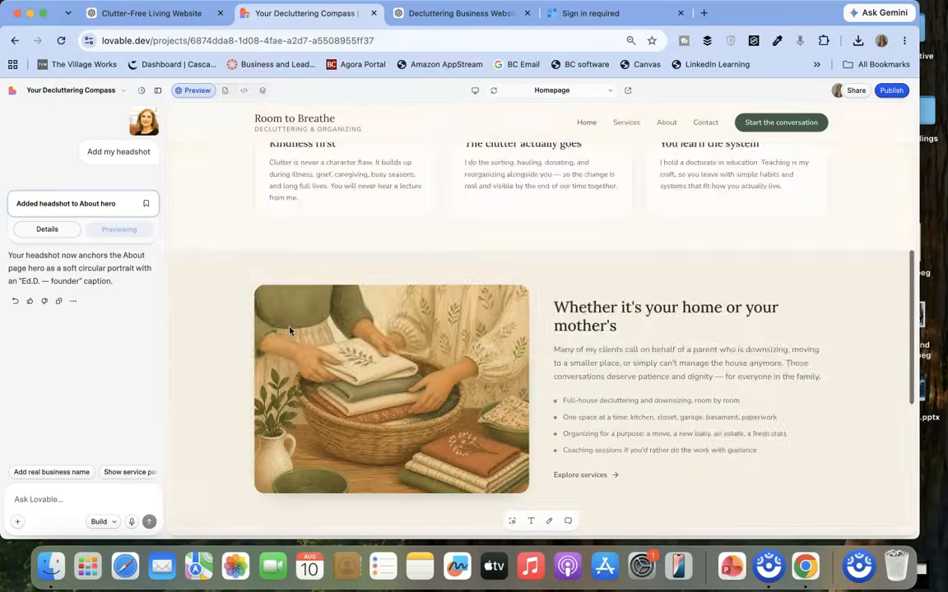
Step: Open the Lovable site's About page and examine the headshot, caption and remaining content
left_click(667, 124)
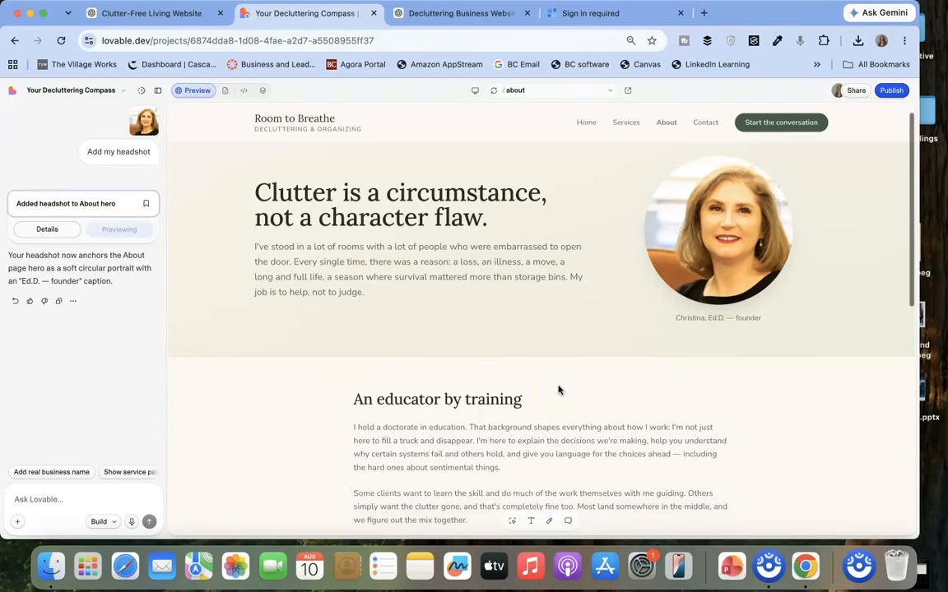
scroll(558, 390, "down", 5)
scroll(558, 390, "down", 4)
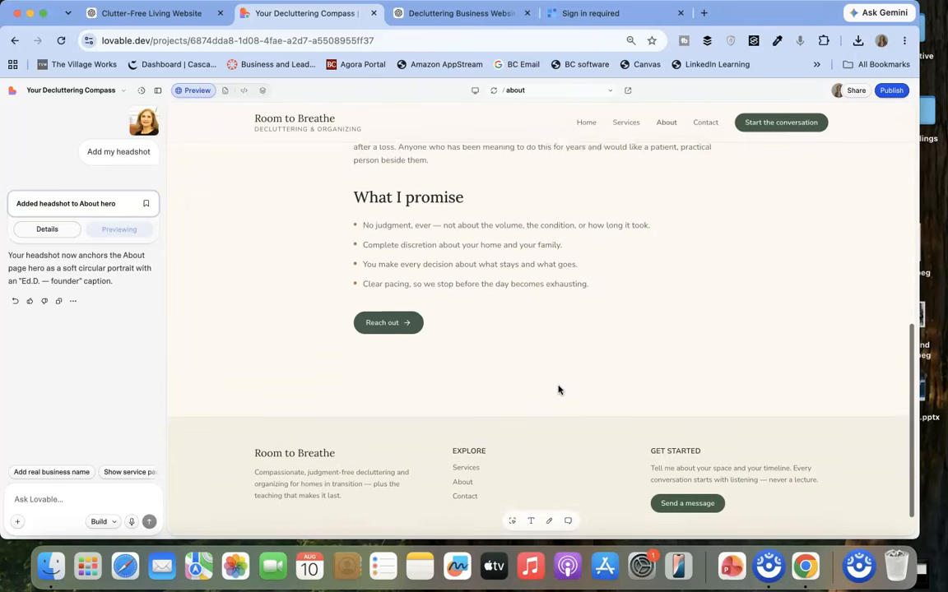
Step: Open the Lovable site's Services page and review its service cards, "Best for" notes and "How it works" section
left_click(466, 444)
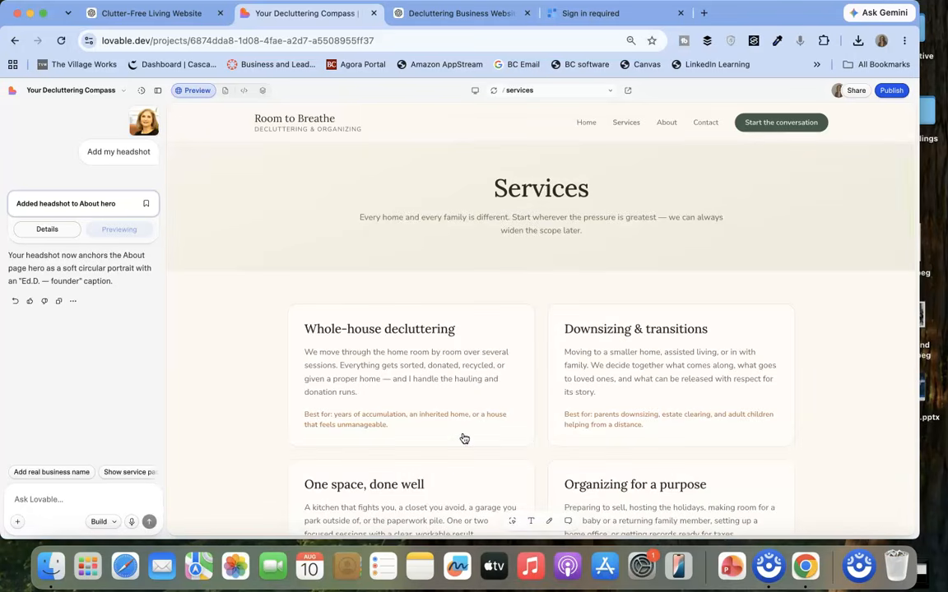
scroll(463, 438, "down", 10)
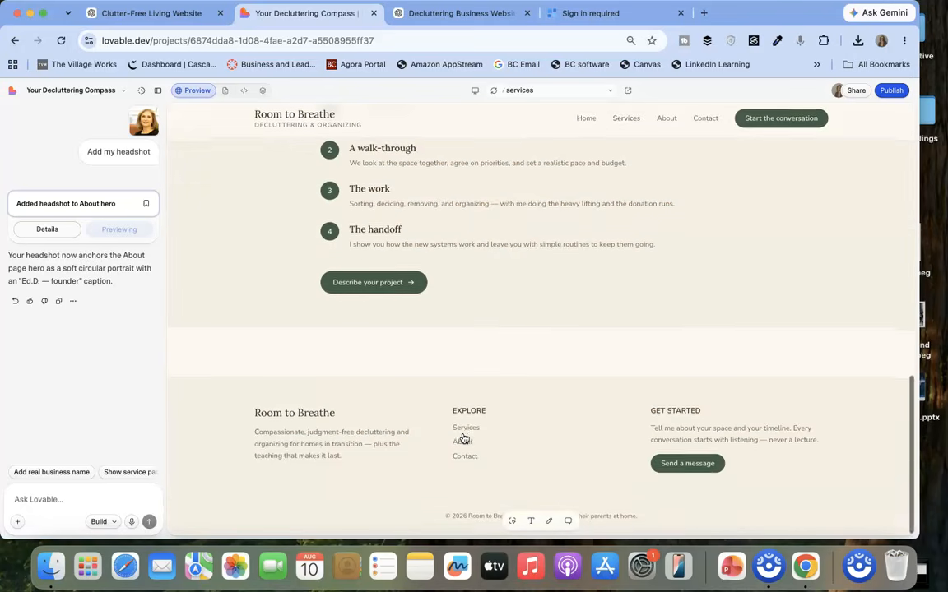
left_click(463, 436)
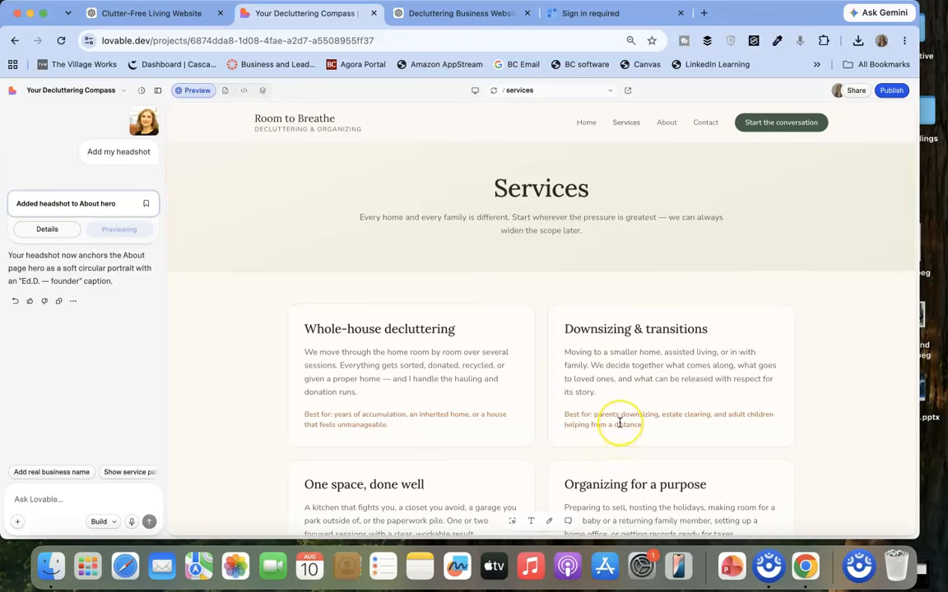
scroll(620, 421, "down", 6)
scroll(619, 422, "down", 2)
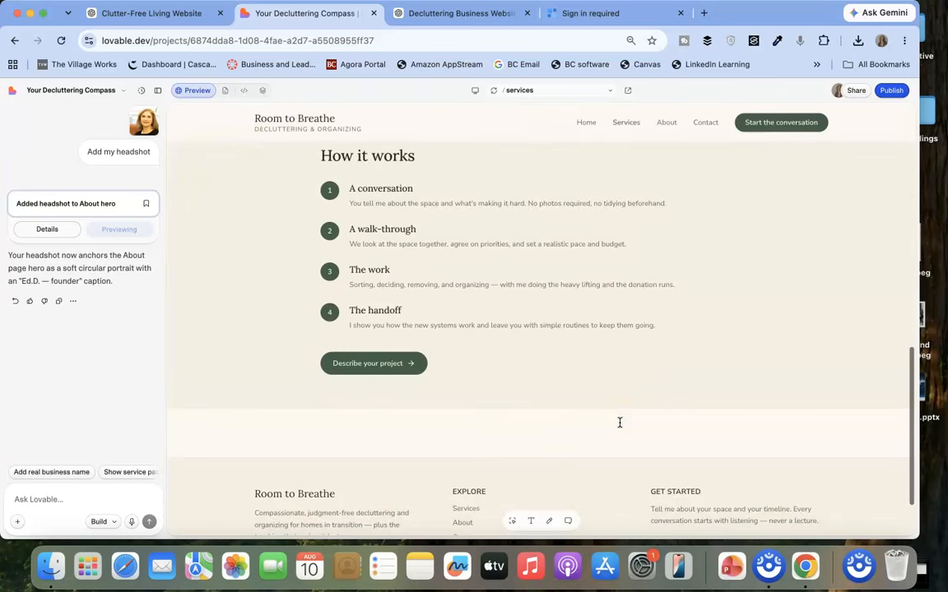
scroll(619, 422, "up", 5)
scroll(619, 422, "down", 2)
scroll(620, 422, "down", 4)
scroll(620, 422, "up", 8)
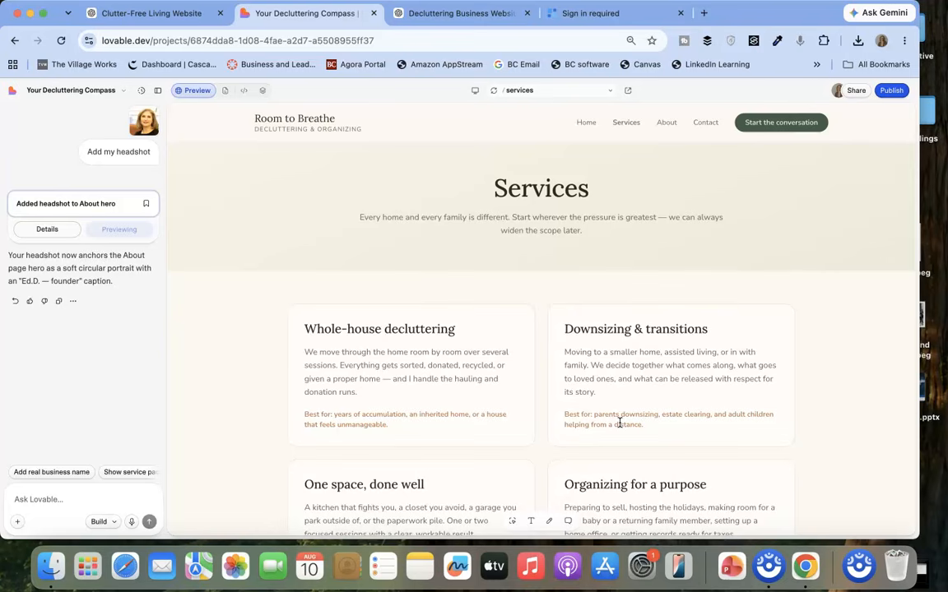
scroll(619, 422, "down", 3)
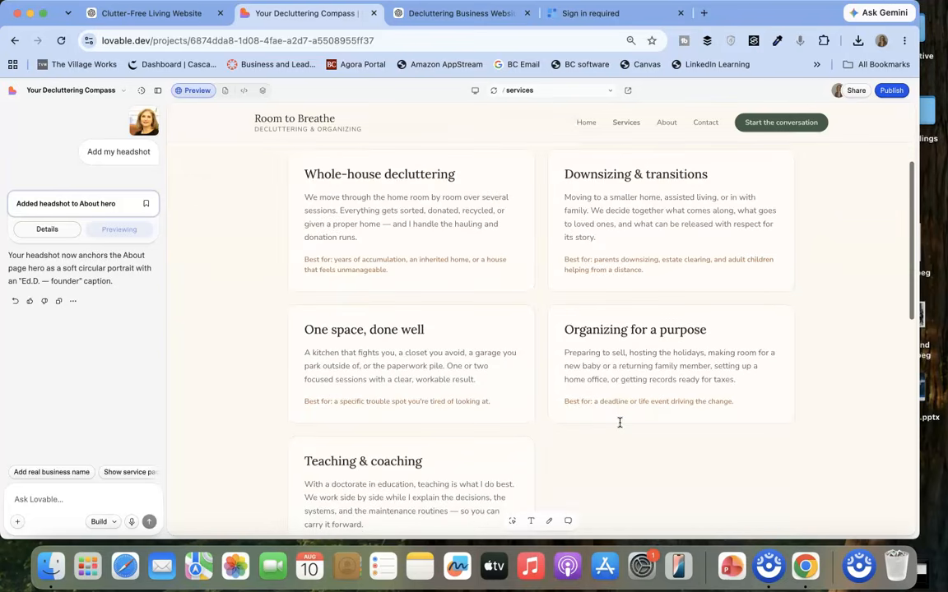
scroll(620, 422, "down", 2)
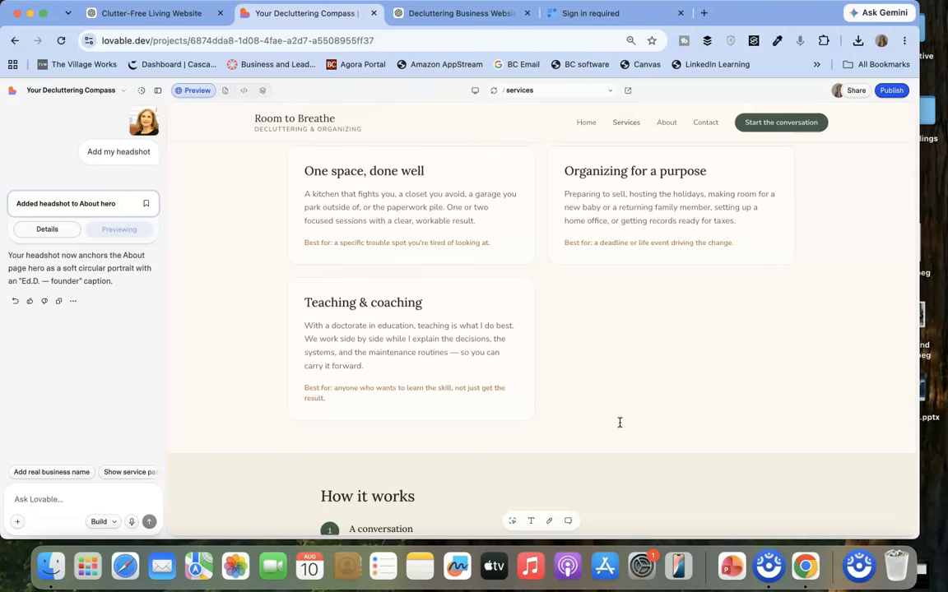
scroll(466, 364, "up", 5)
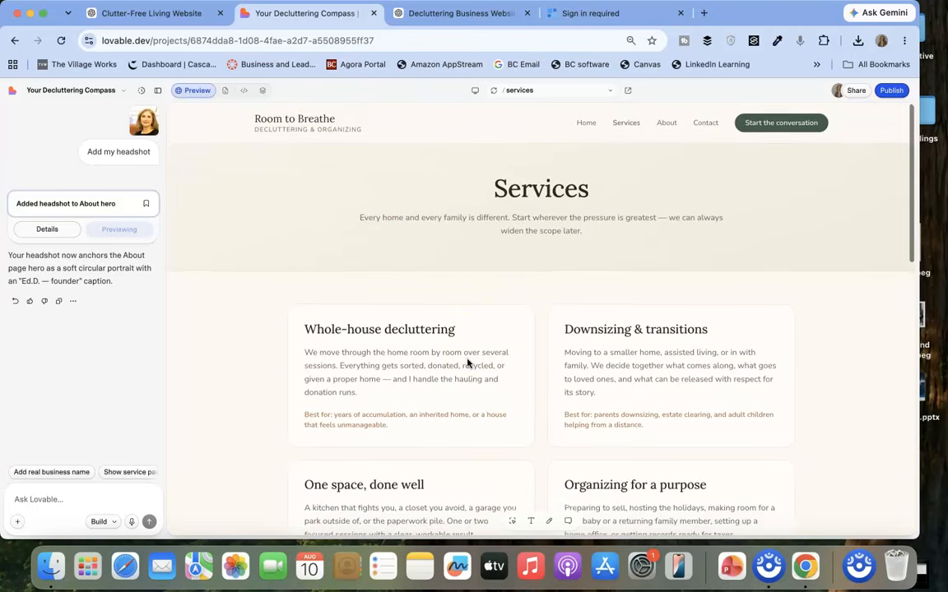
scroll(467, 363, "down", 2)
scroll(466, 363, "up", 2)
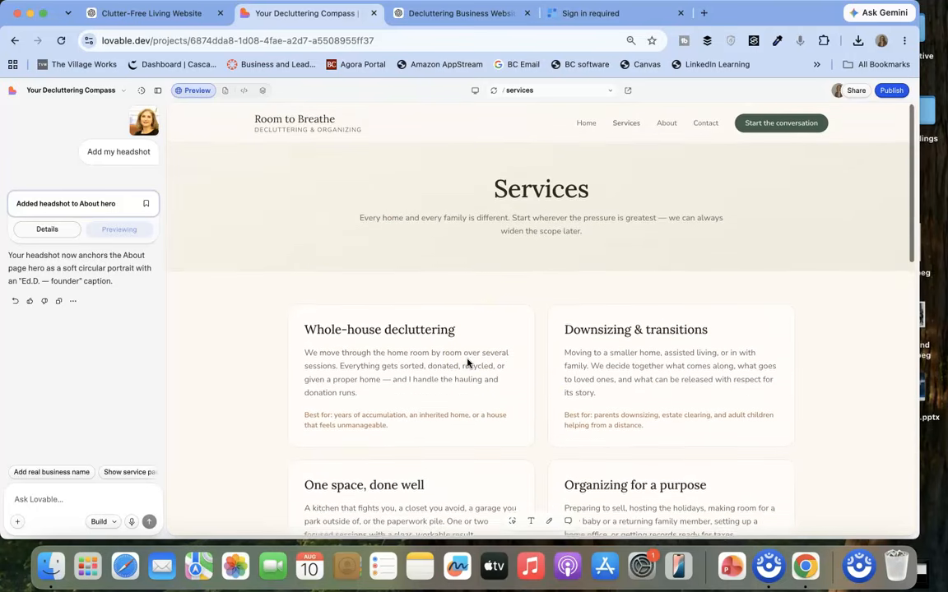
scroll(466, 363, "down", 5)
scroll(466, 363, "down", 10)
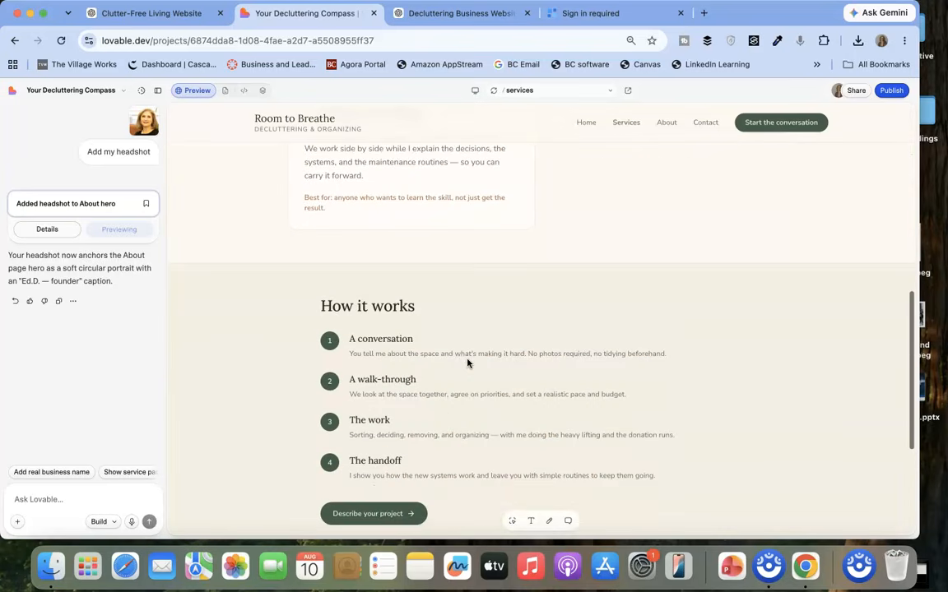
scroll(466, 363, "up", 15)
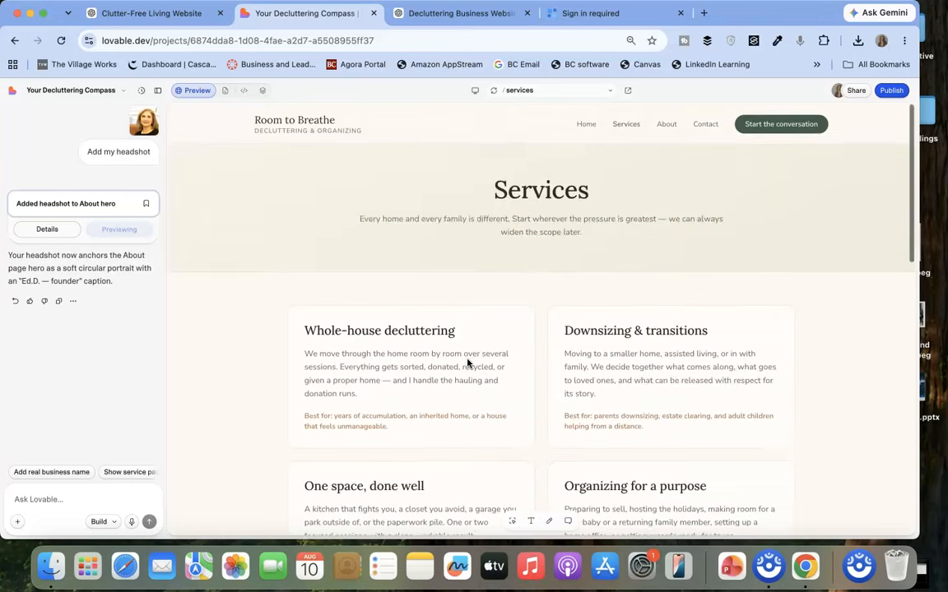
scroll(466, 362, "down", 6)
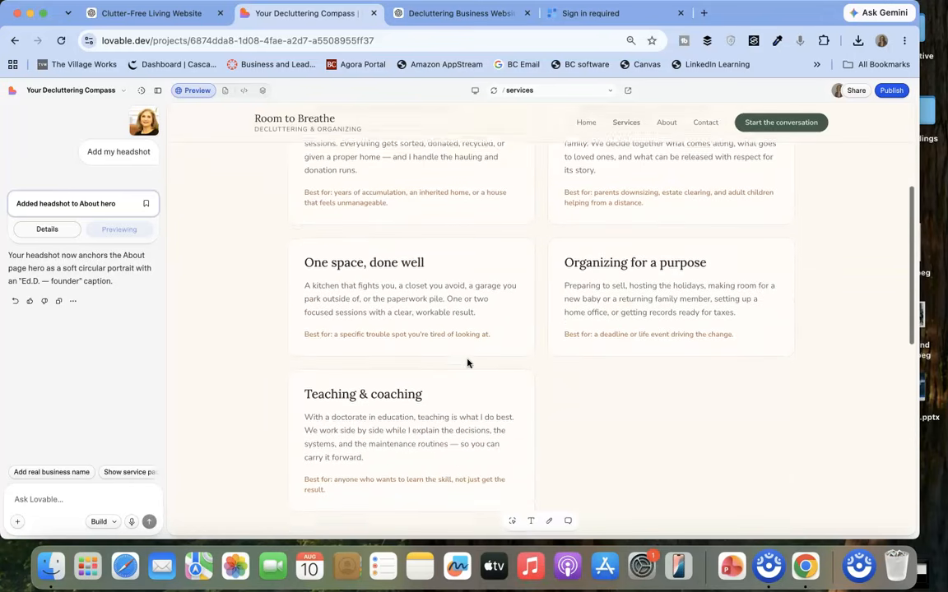
Step: Re-examine the Lovable Services page from the service cards down to the footer, including its call-to-action buttons
scroll(663, 299, "up", 5)
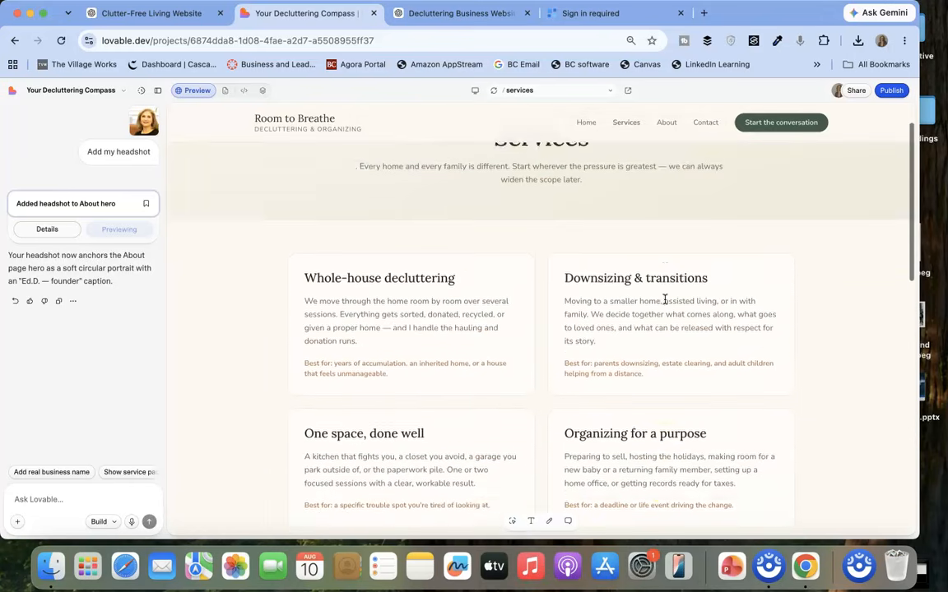
scroll(665, 299, "down", 15)
scroll(664, 300, "up", 2)
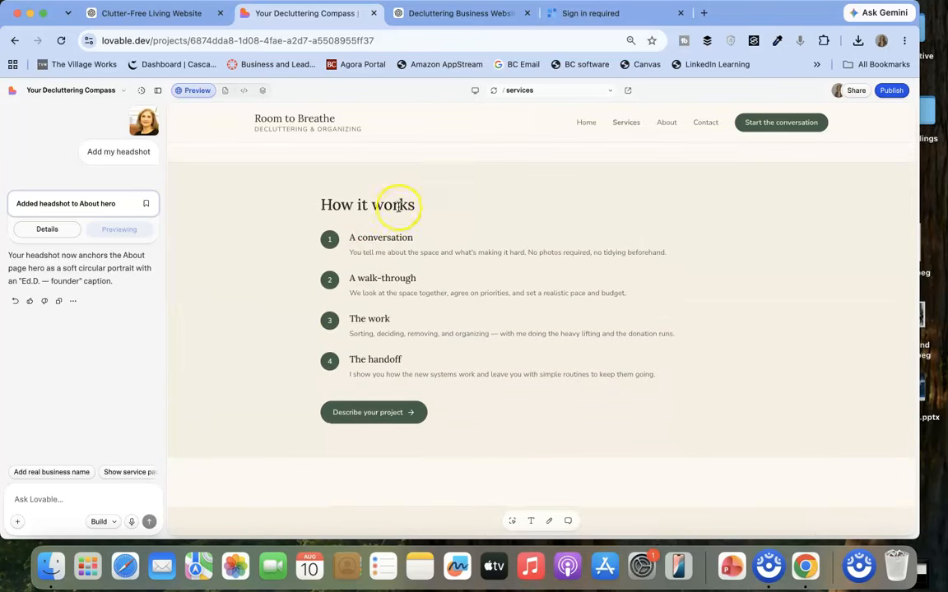
scroll(582, 330, "down", 4)
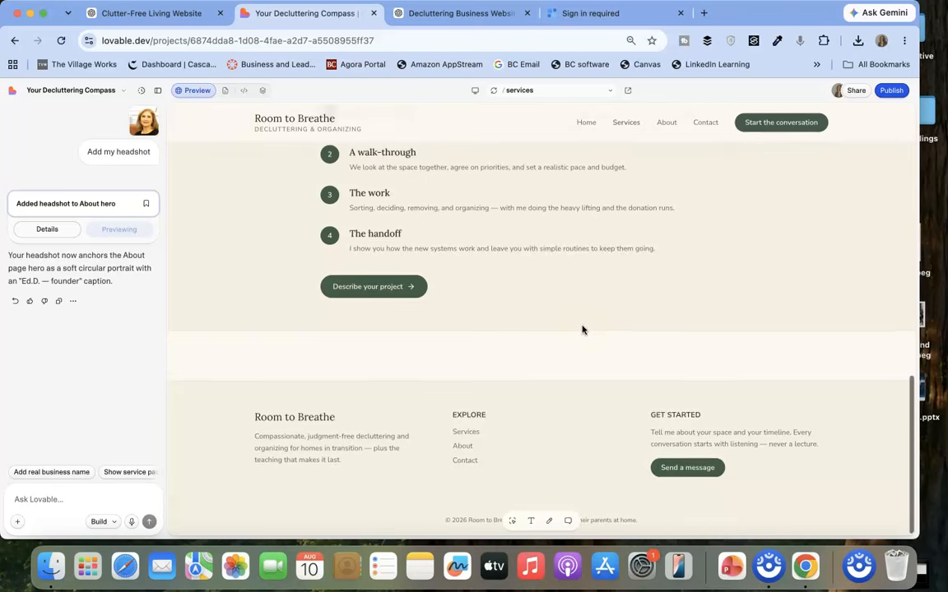
scroll(582, 329, "up", 12)
scroll(582, 330, "down", 10)
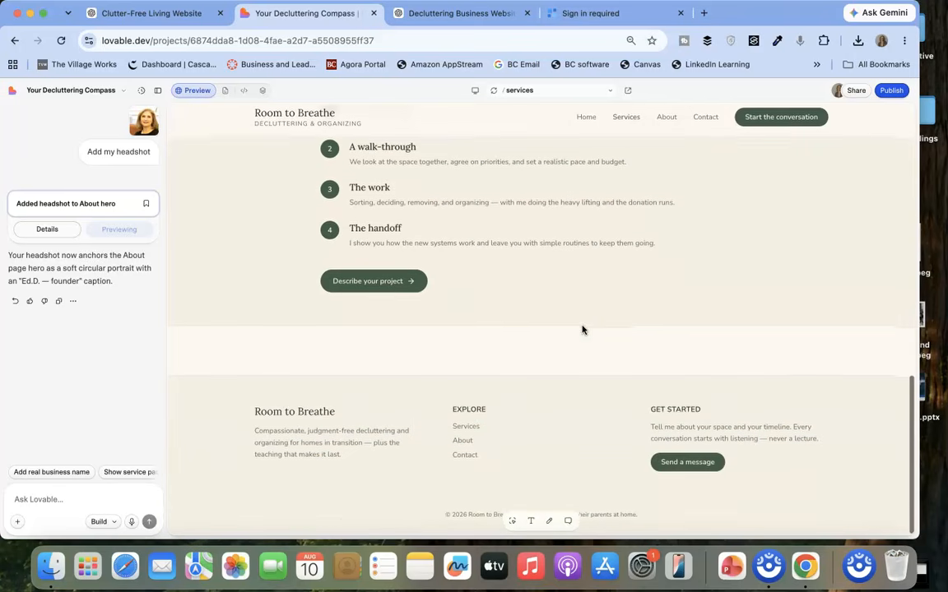
left_click(372, 300)
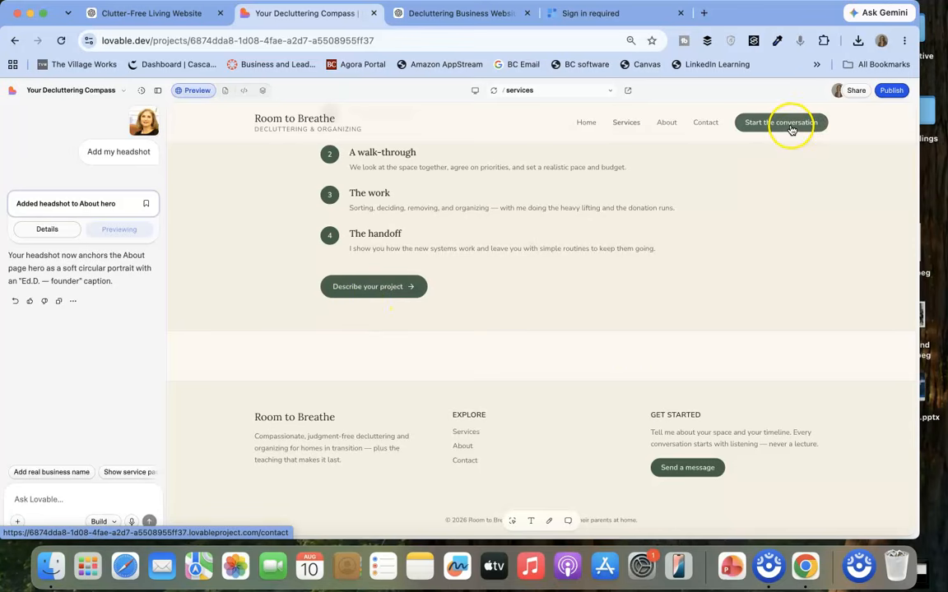
Step: Send Lovable the request: Change all CTA buttons to say "Ask for Help"
left_click(126, 499)
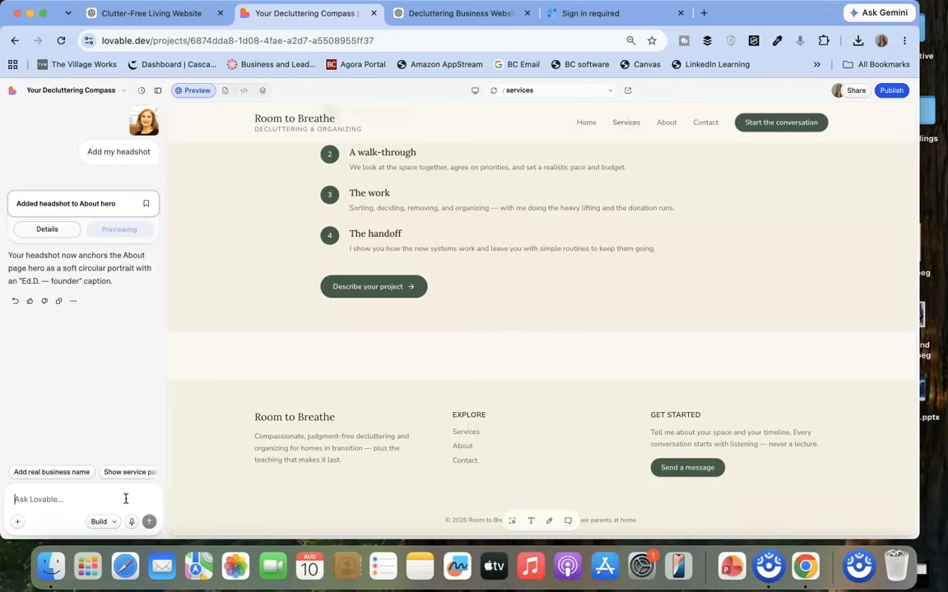
left_click(126, 498)
type("c")
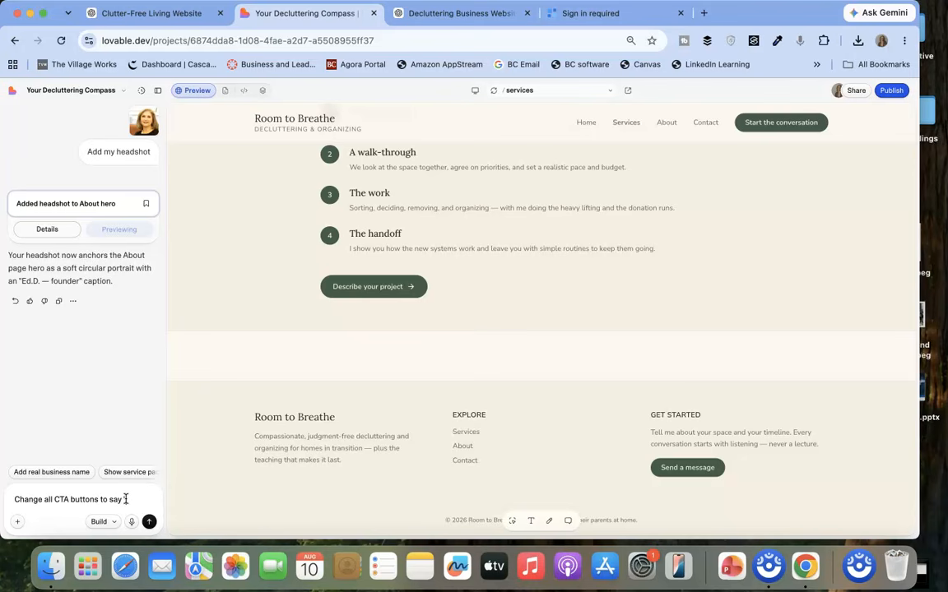
type("r Hel")
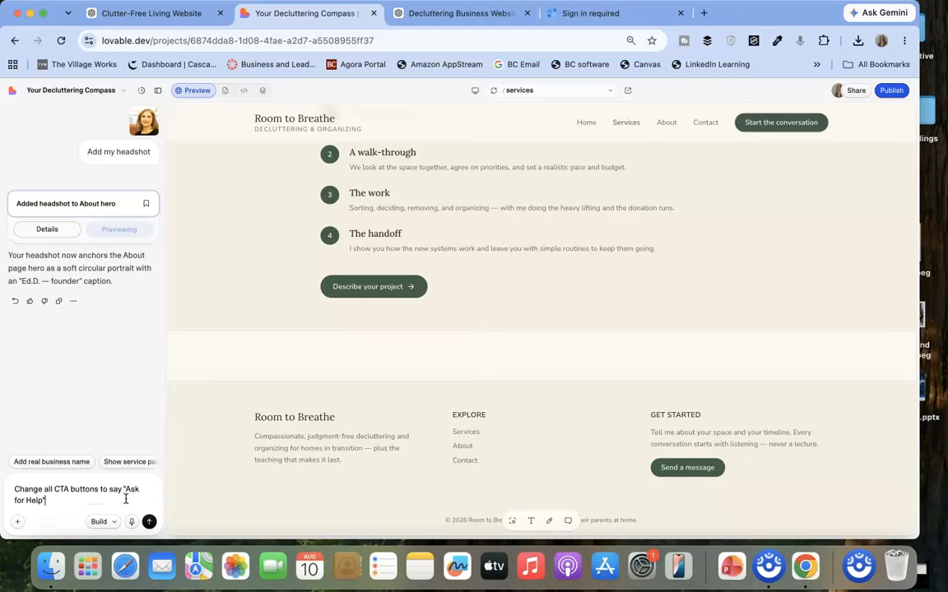
type("p\"")
key("Return")
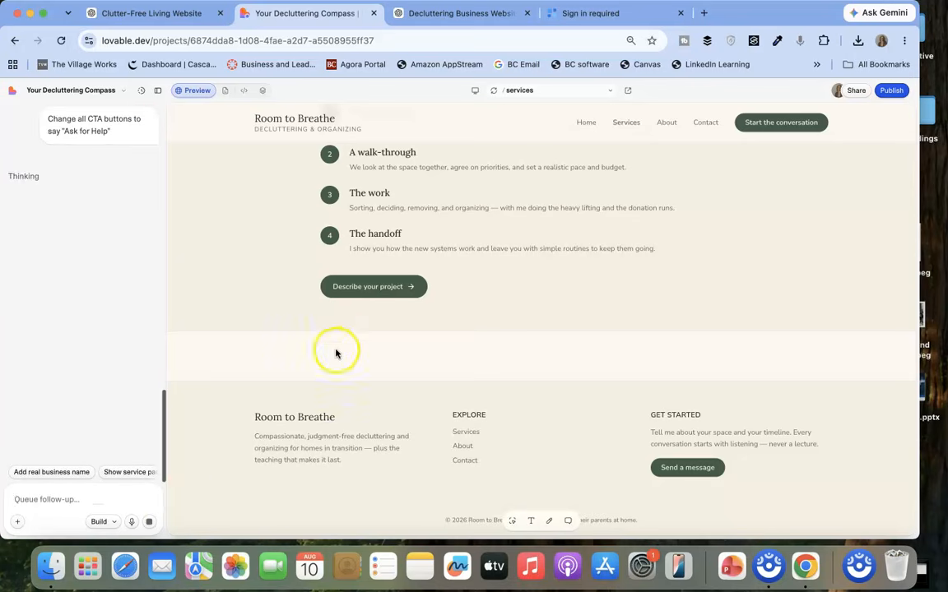
Step: Ask Lovable to "Make the Service page more visual, adding images of before and after cluttered and decluttered rooms in the same illustration style"
scroll(364, 366, "up", 10)
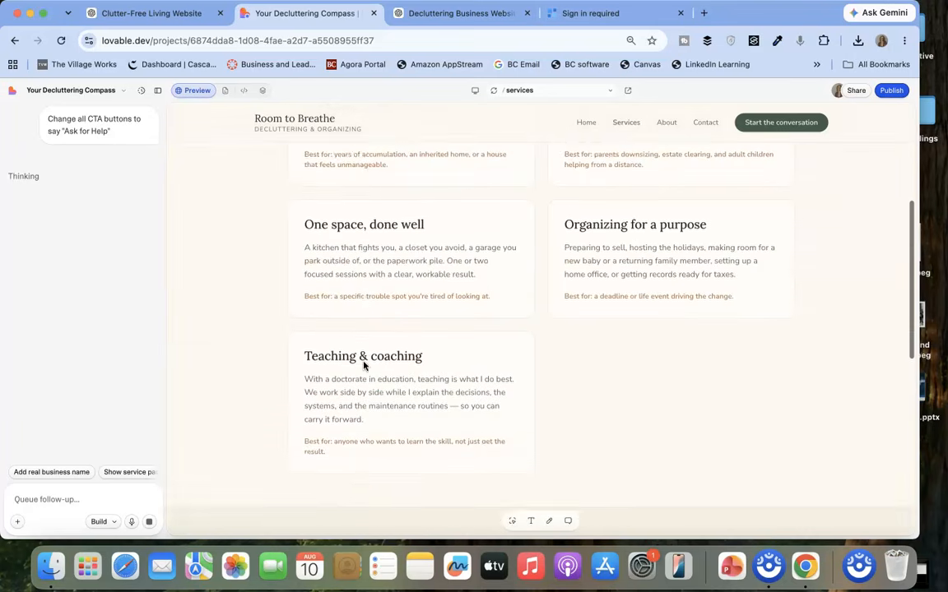
scroll(364, 366, "up", 2)
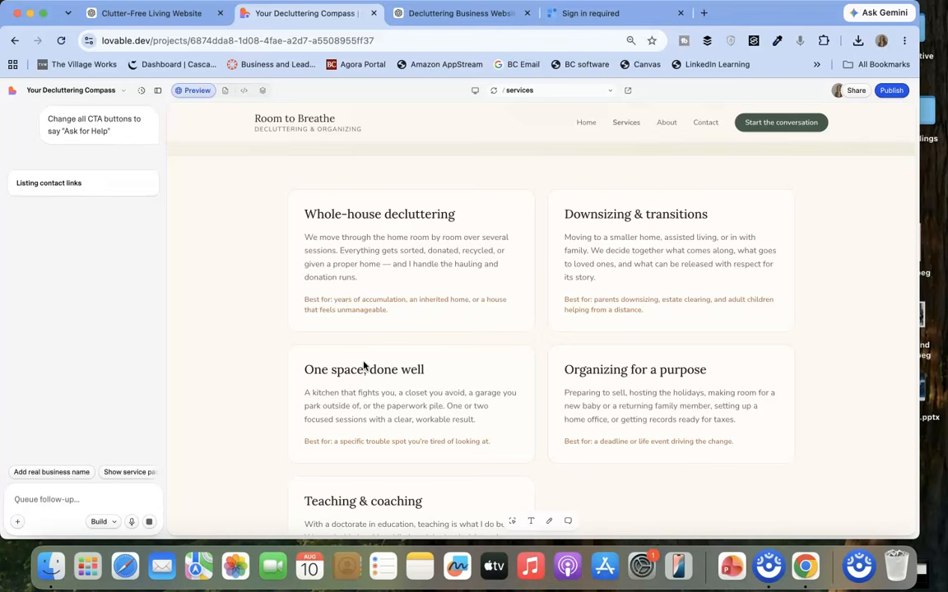
left_click(122, 504)
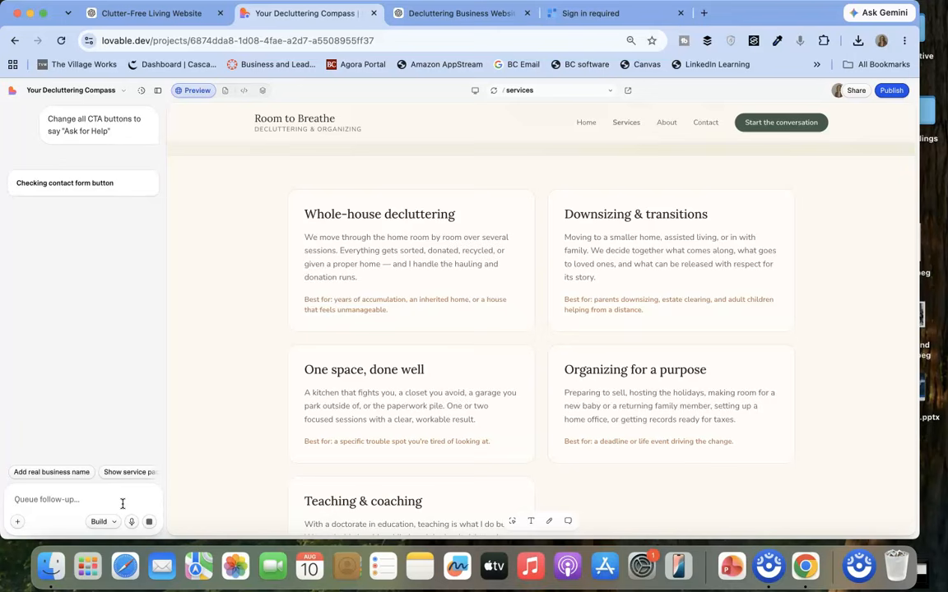
type("Make the Ser")
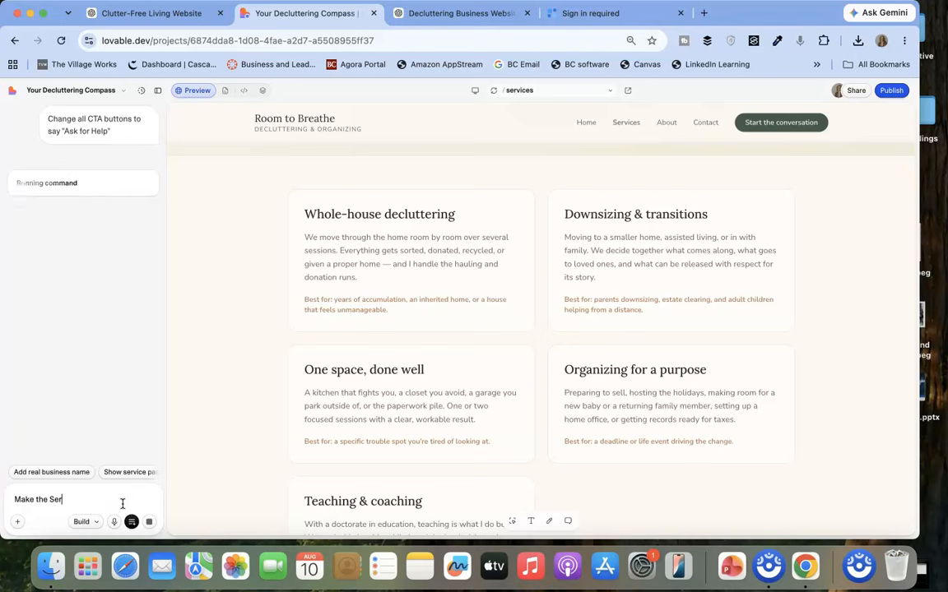
type("vice page more")
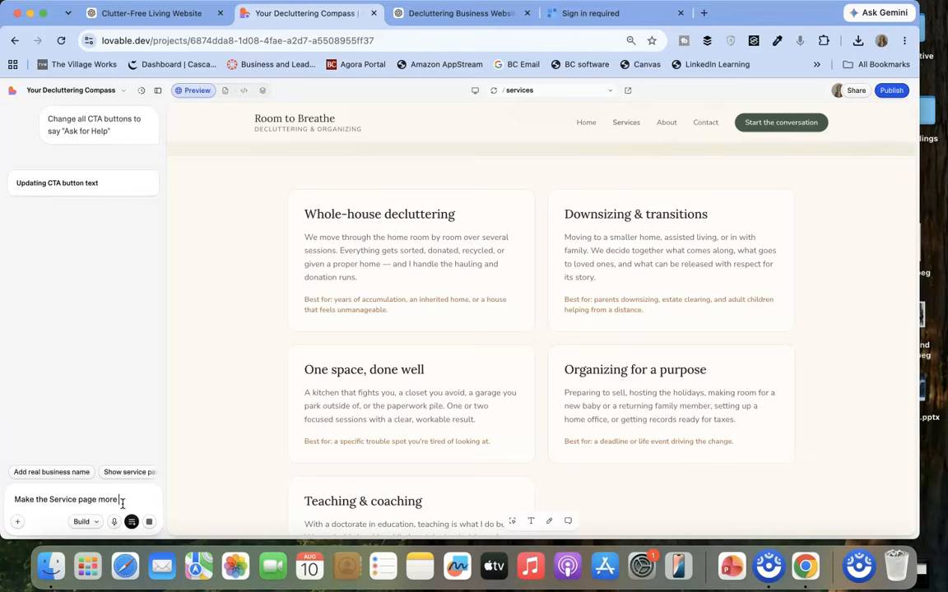
type(" visual, adding images of")
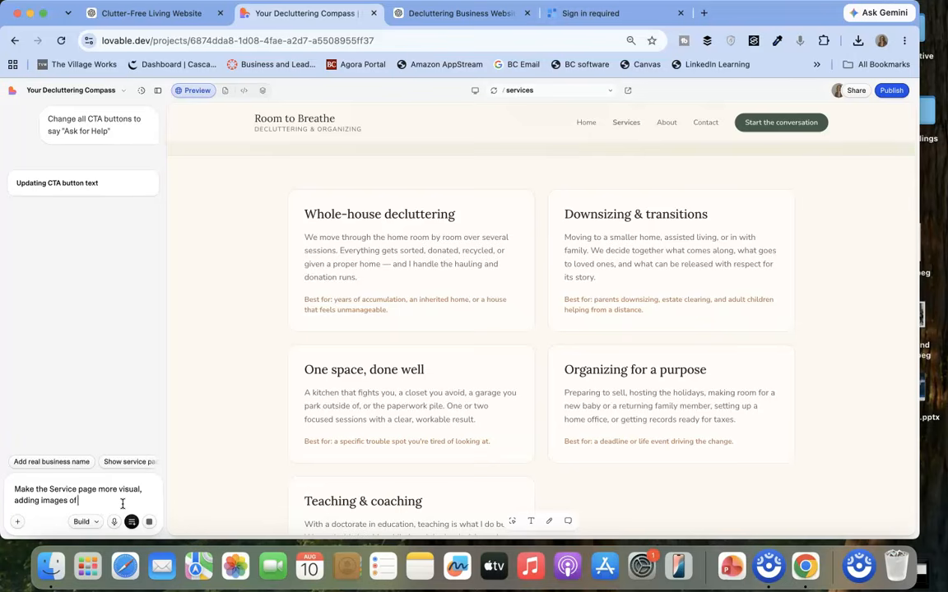
type(" before and")
type(" after clutt")
type("ered and declu")
type("ttered ")
type("rooms in the s")
type("ame illustration s")
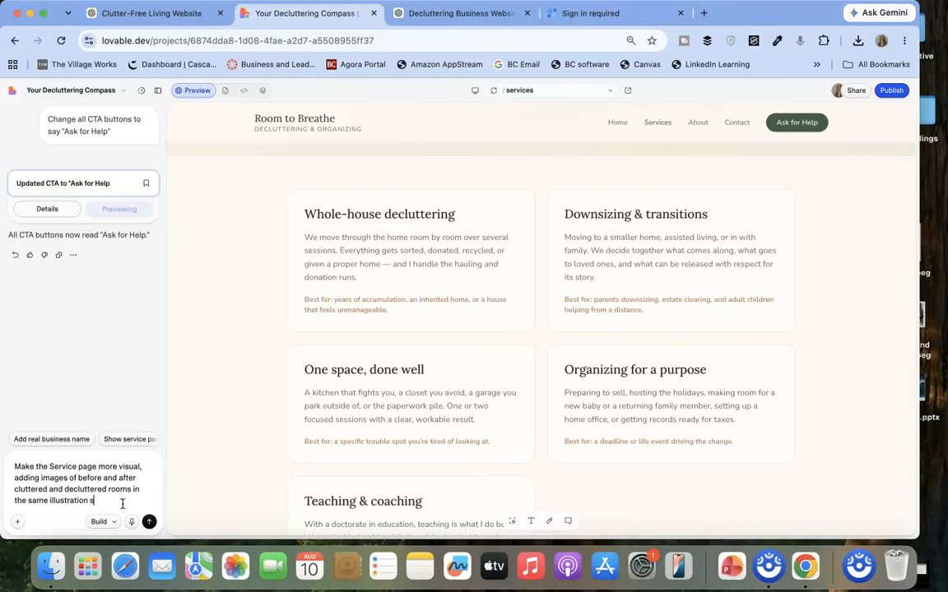
type("tyle")
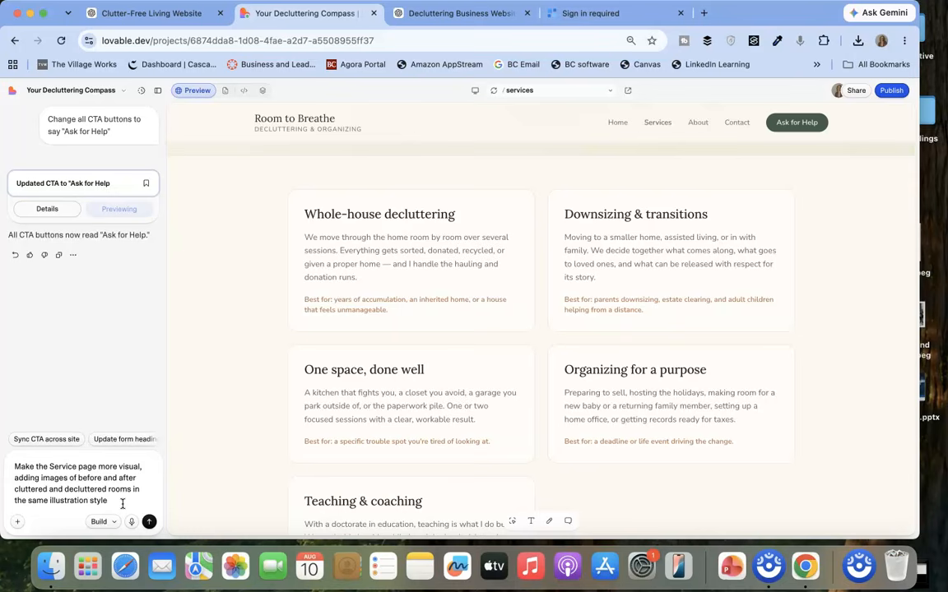
key("Return")
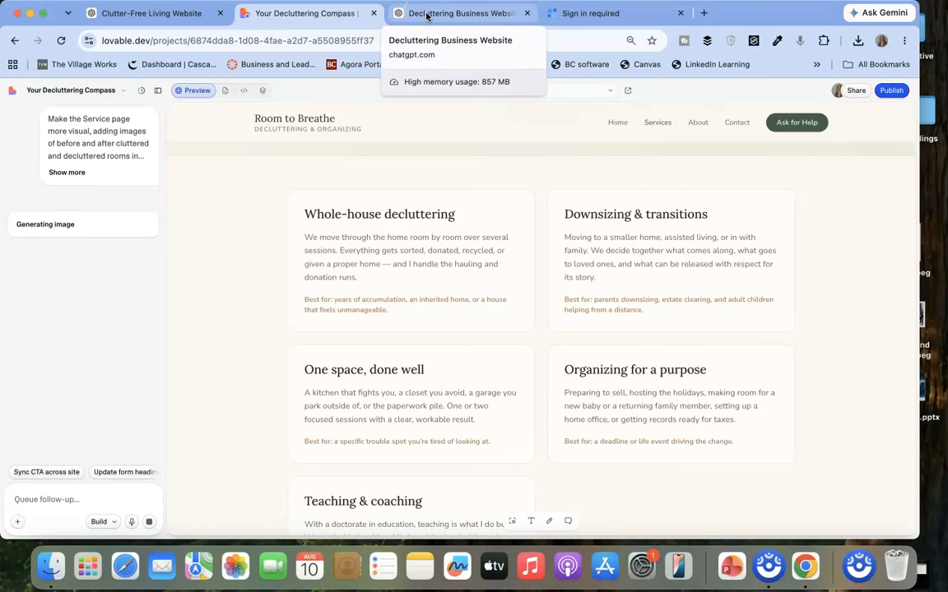
Step: Select the "How it works" section as the edit target and queue the request "Make this a flowchart. Keep the CTA button"
scroll(383, 370, "down", 15)
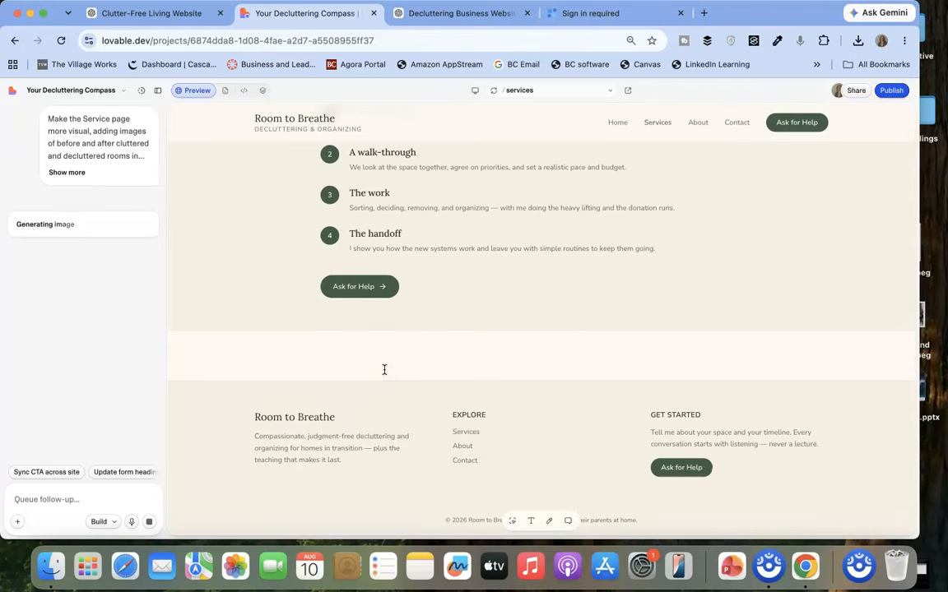
scroll(384, 370, "up", 4)
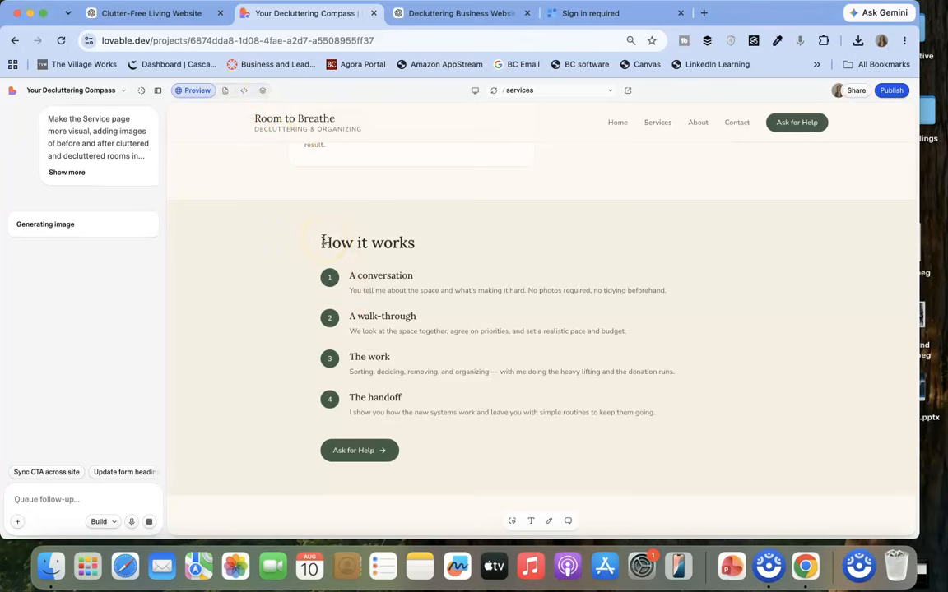
left_click_drag(321, 241, 637, 444)
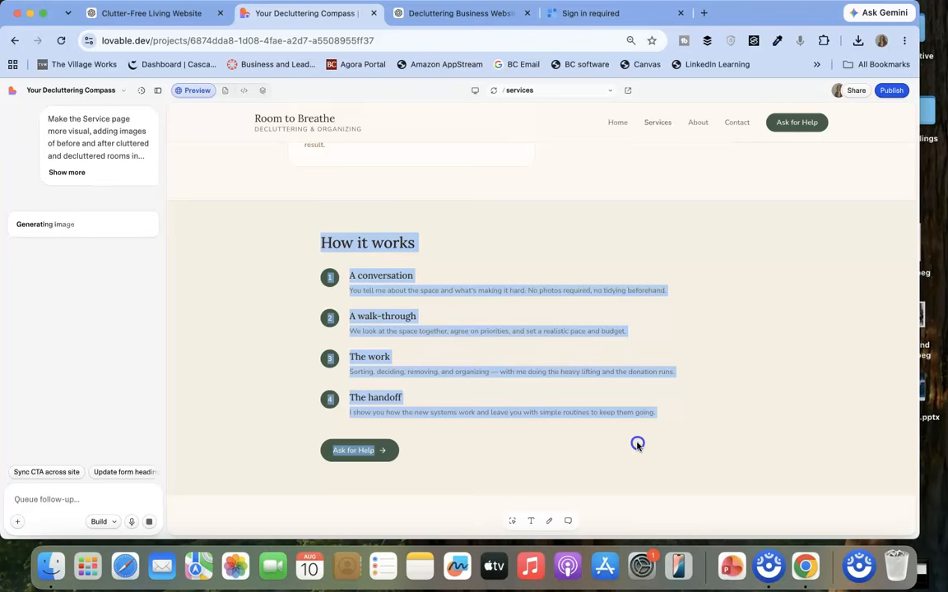
left_click(513, 523)
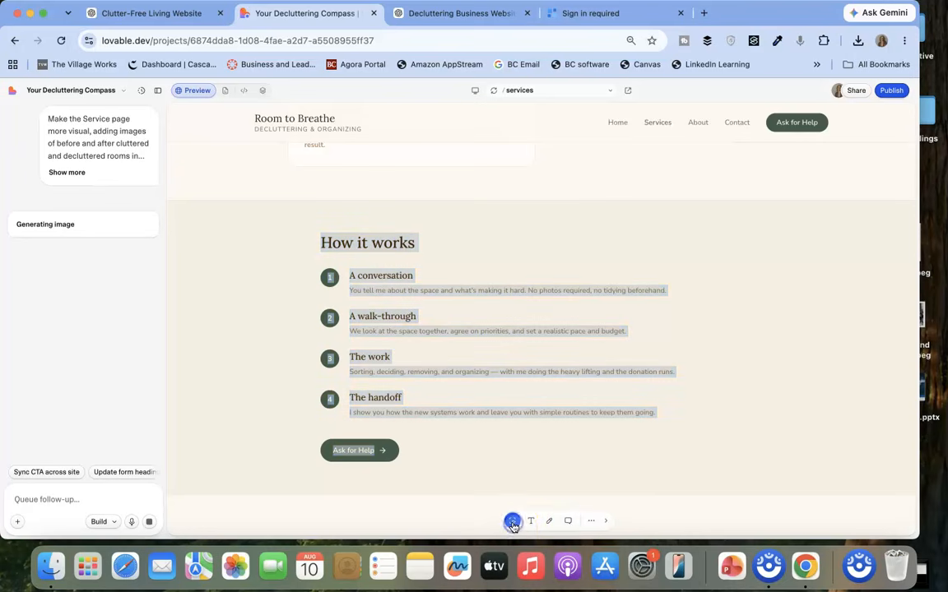
left_click(319, 231)
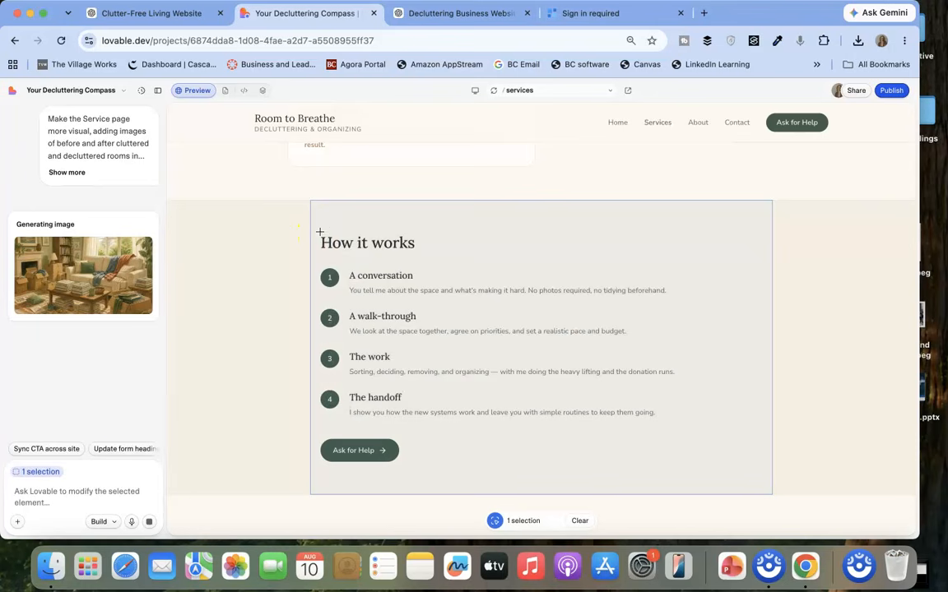
left_click(115, 496)
type("Make this a flowchart. K")
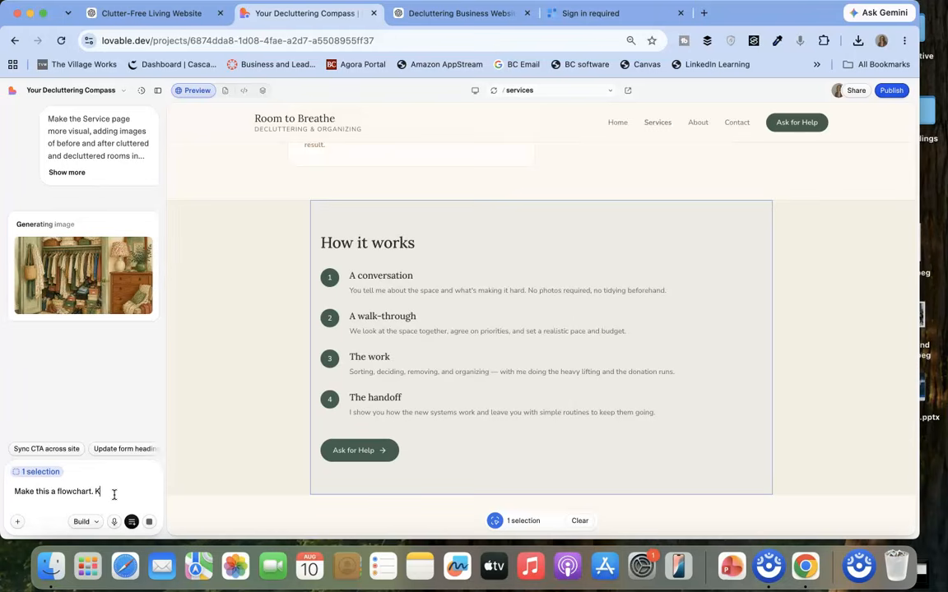
type("eep the CTA button")
key("Return")
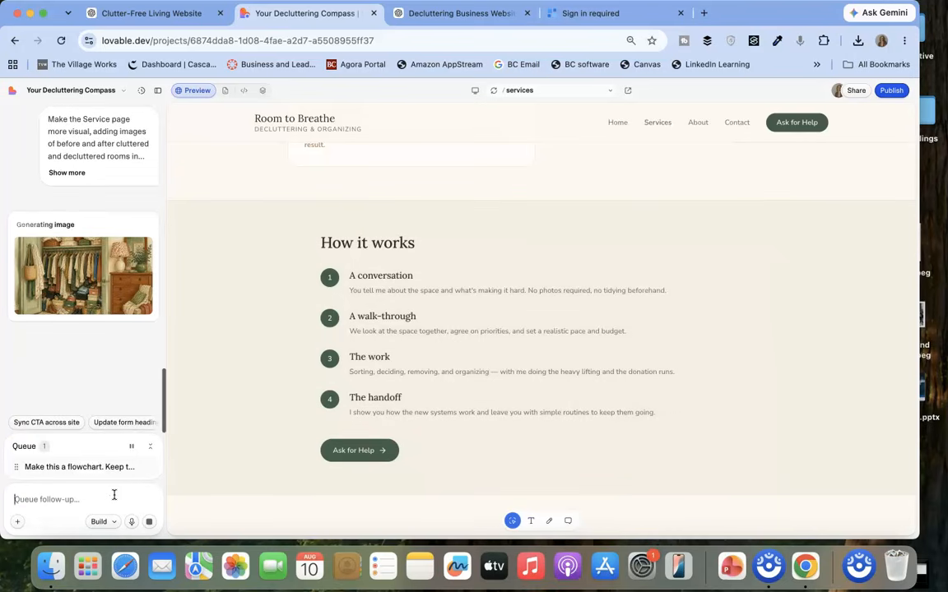
left_click(310, 231)
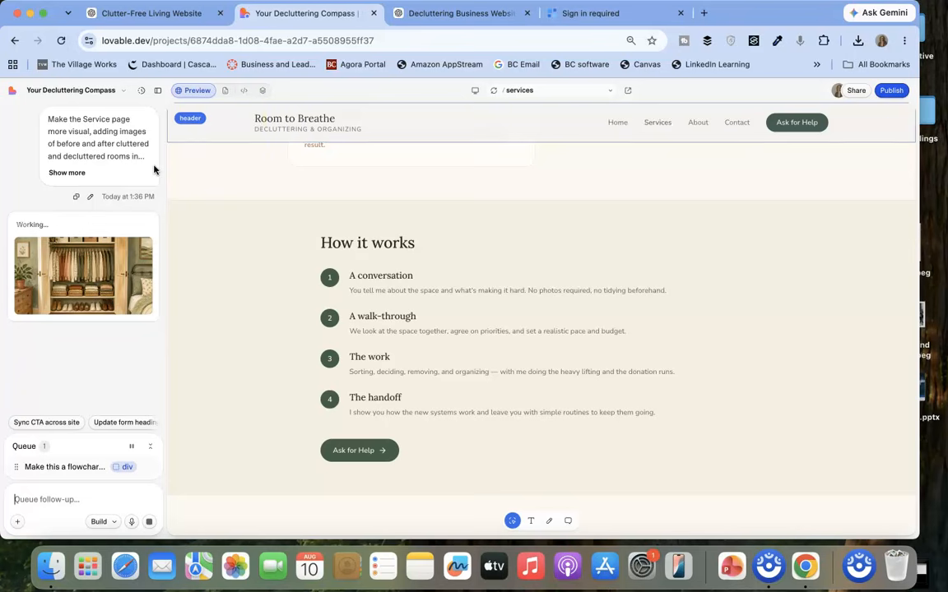
Step: Switch to the Decluttering Business Website chat in ChatGPT, preview the updated Room to Breathe site, and review it from hero to footer
left_click(397, 12)
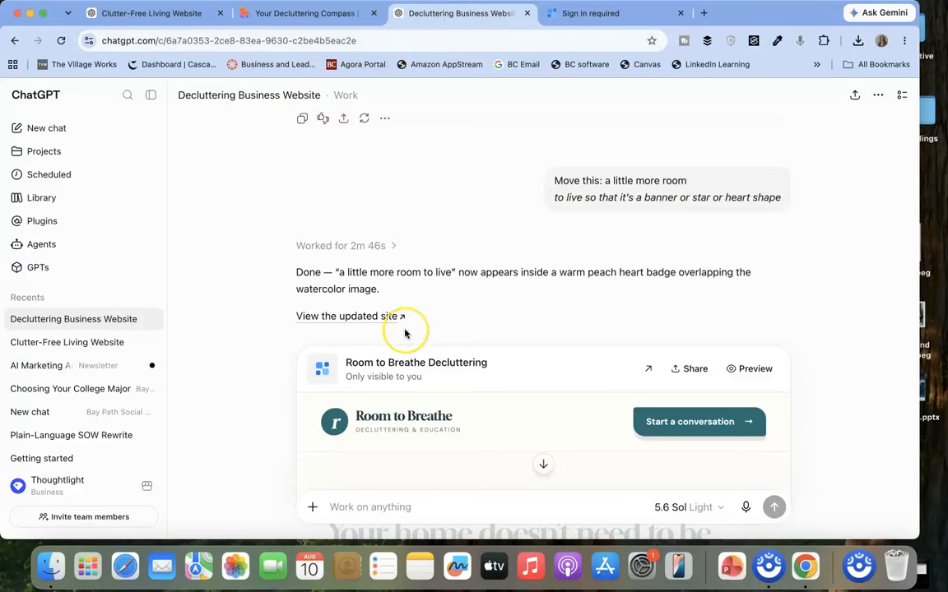
scroll(404, 333, "down", 5)
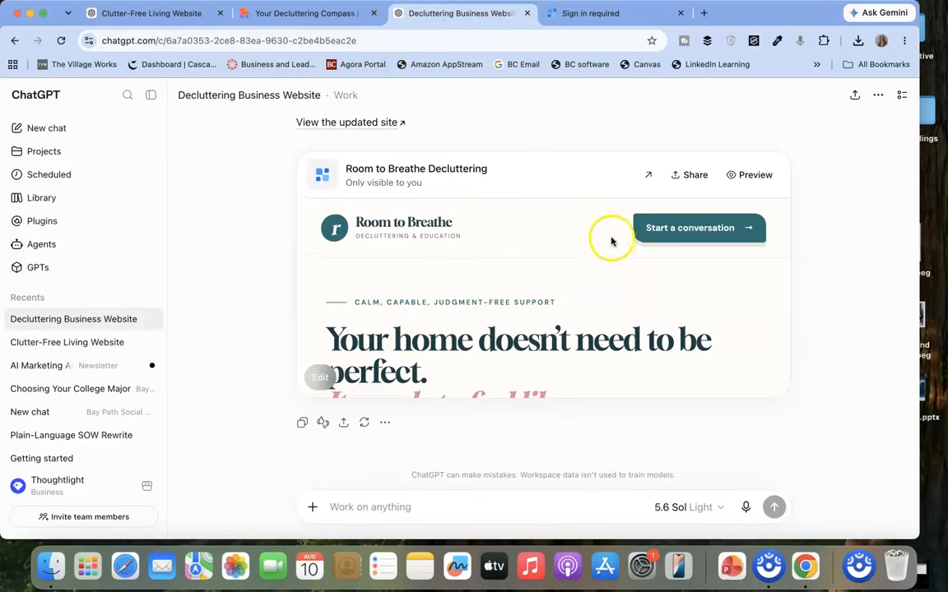
left_click(746, 176)
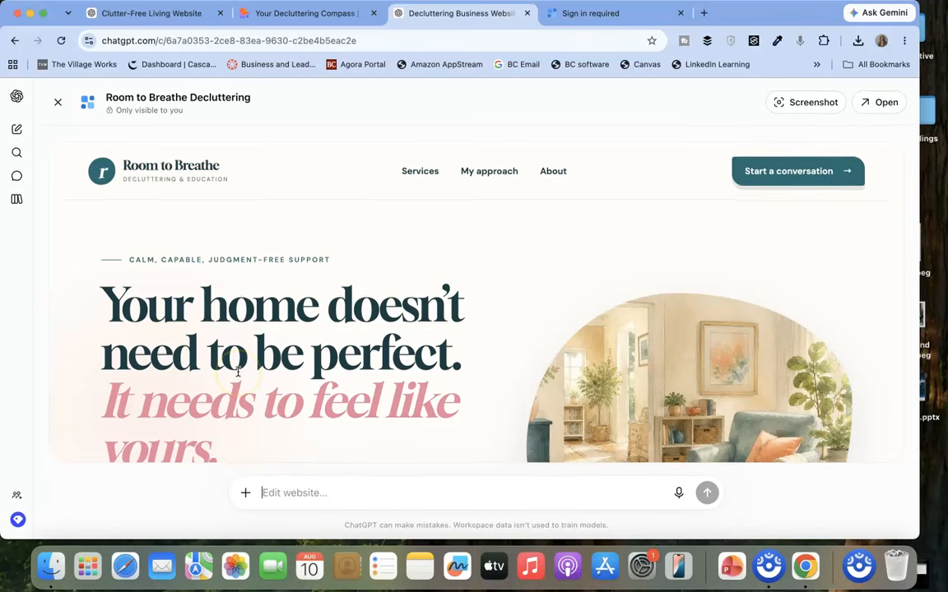
scroll(238, 370, "down", 10)
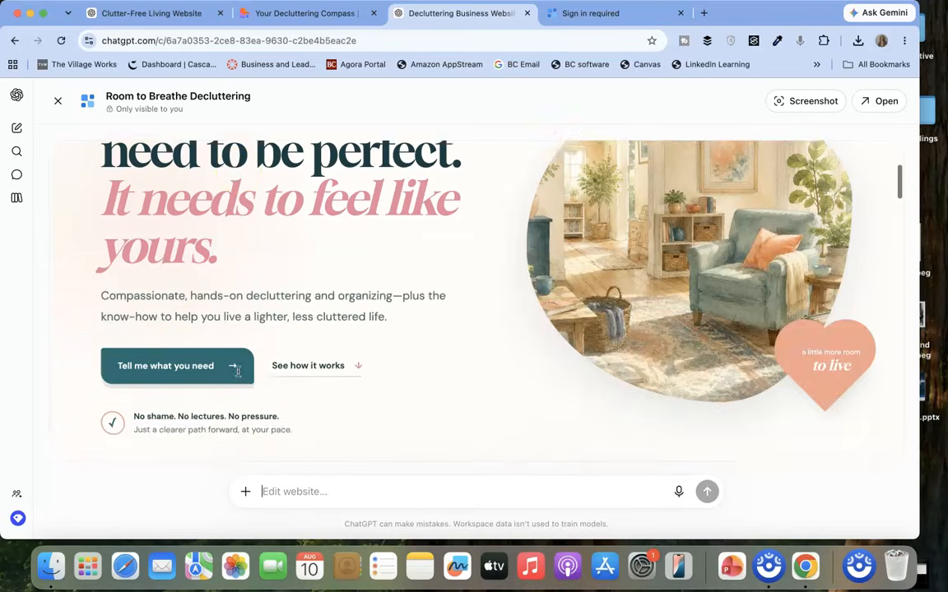
scroll(238, 366, "down", 15)
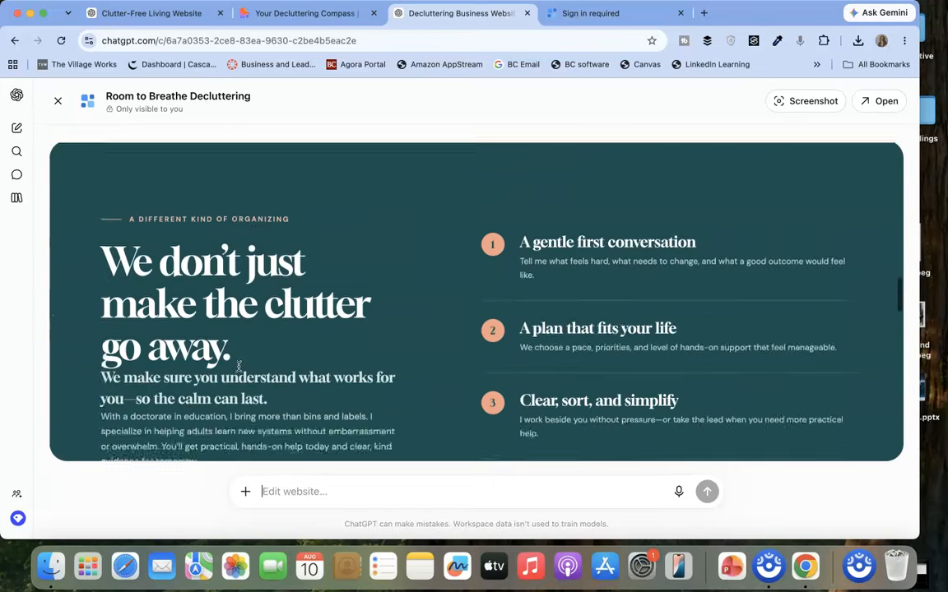
scroll(239, 366, "down", 15)
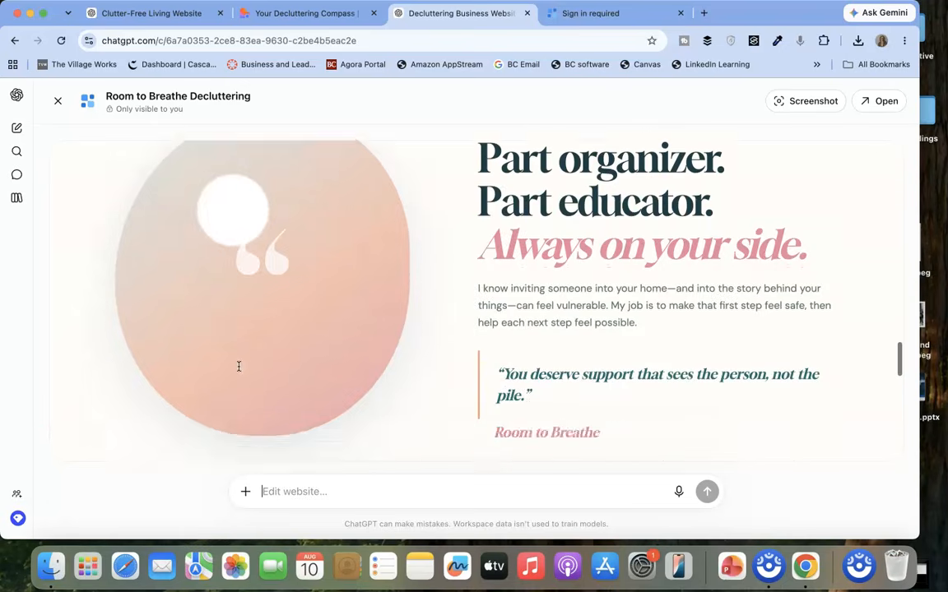
scroll(239, 367, "down", 5)
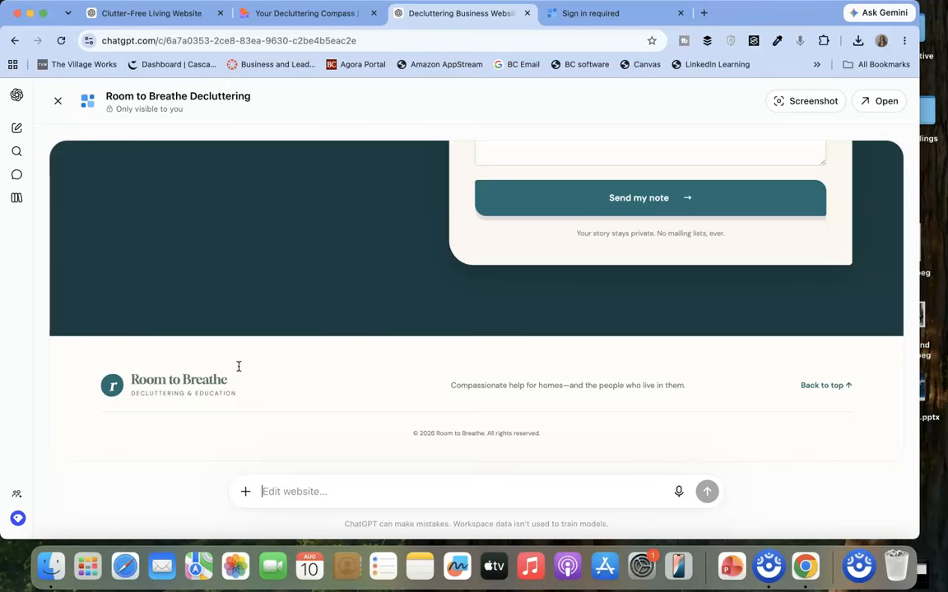
Step: Attach the headshot photo from the Documents folder to the edit request for the Room to Breathe Decluttering site
left_click(245, 494)
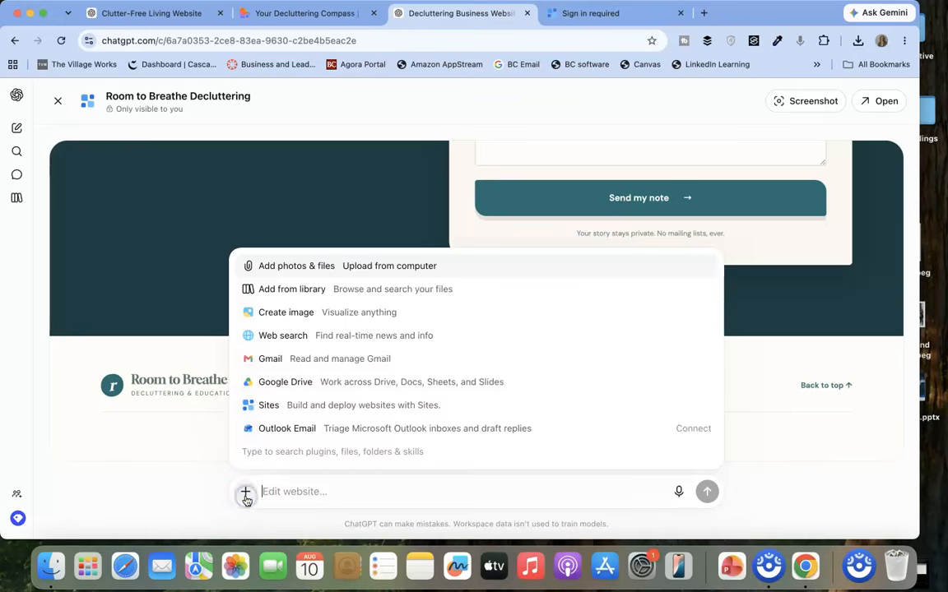
left_click(317, 266)
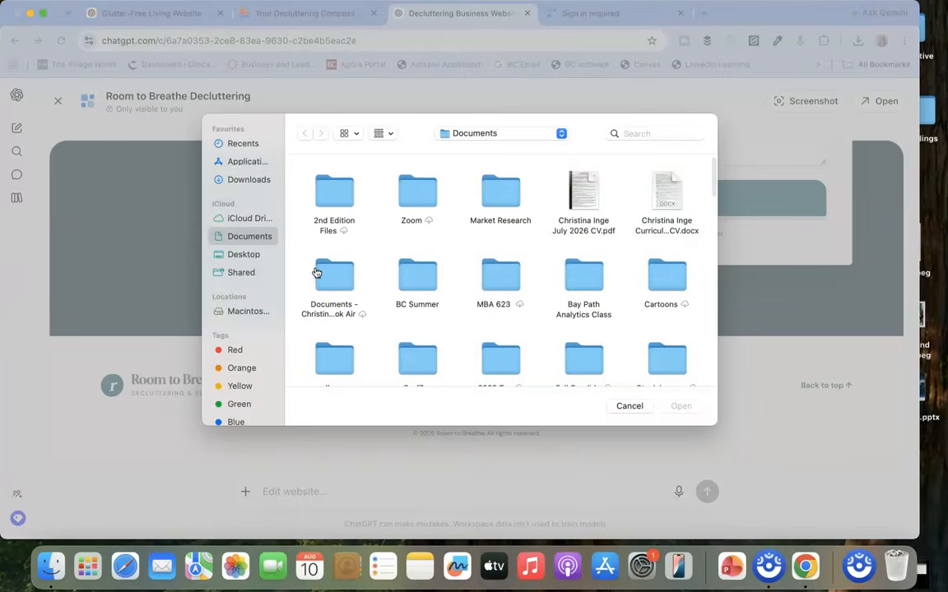
scroll(420, 346, "down", 10)
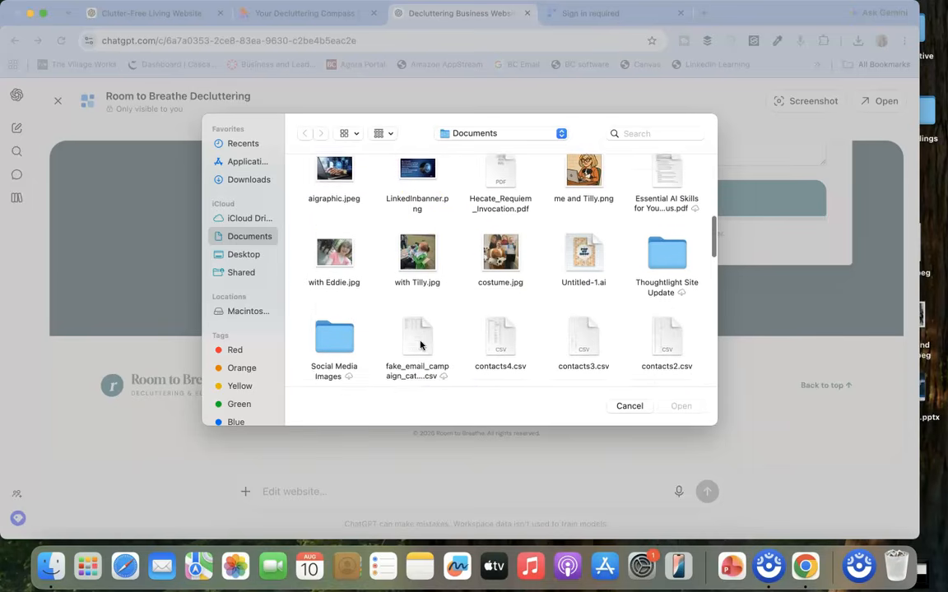
scroll(419, 345, "up", 4)
scroll(529, 328, "down", 8)
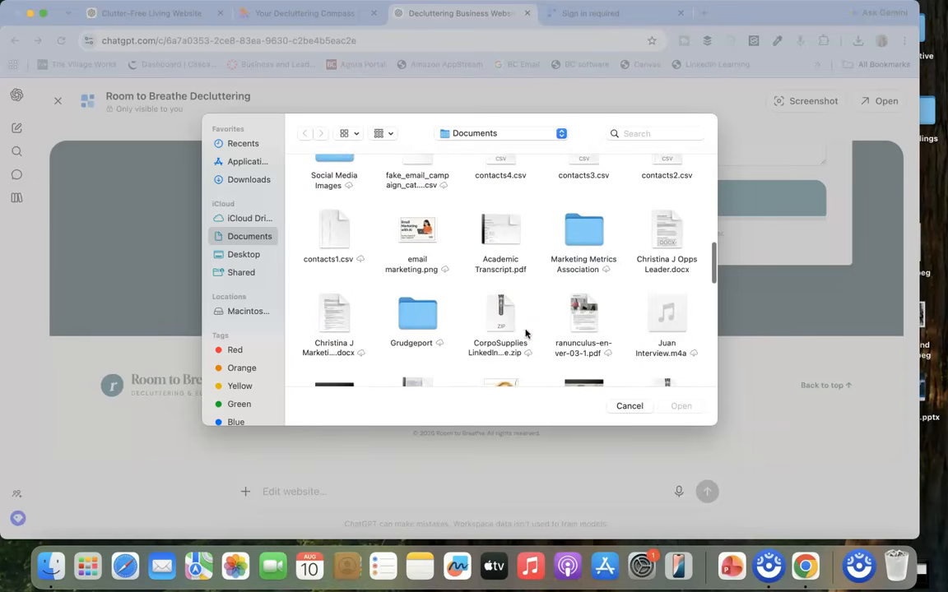
scroll(529, 332, "down", 3)
left_click(500, 237)
left_click(673, 408)
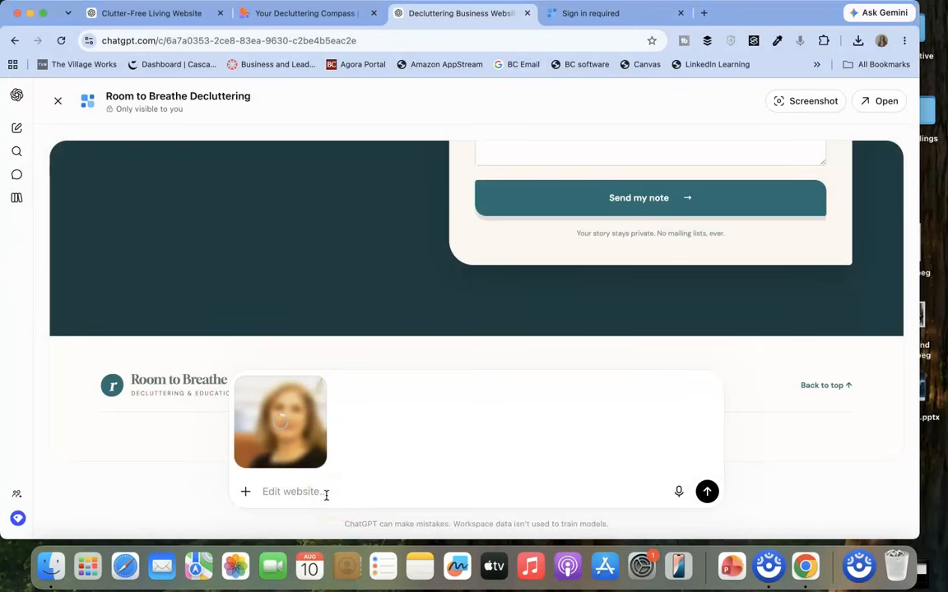
Step: Send the attached photo with the edit request "Add my headshot"
type("Add ")
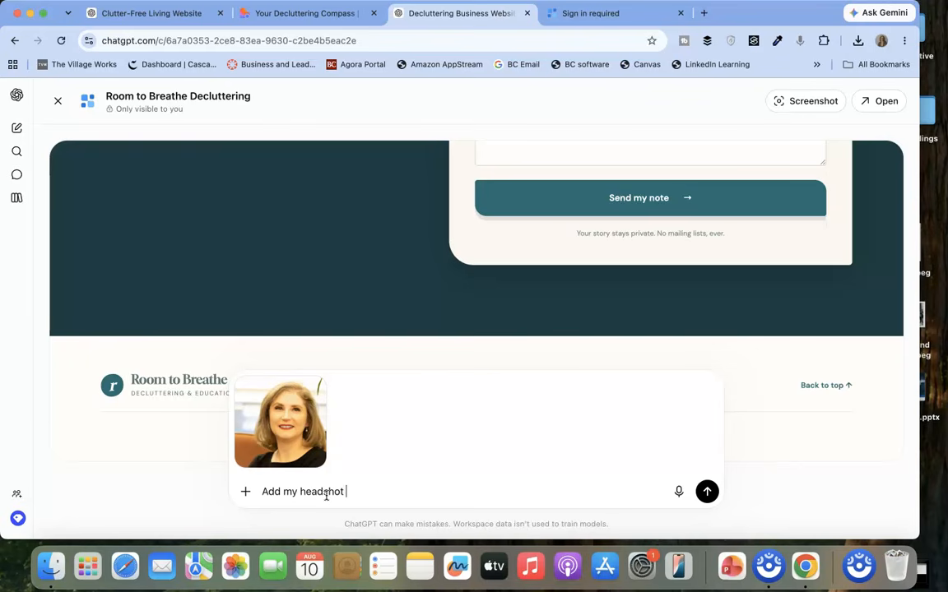
type("my headshot")
key("Return")
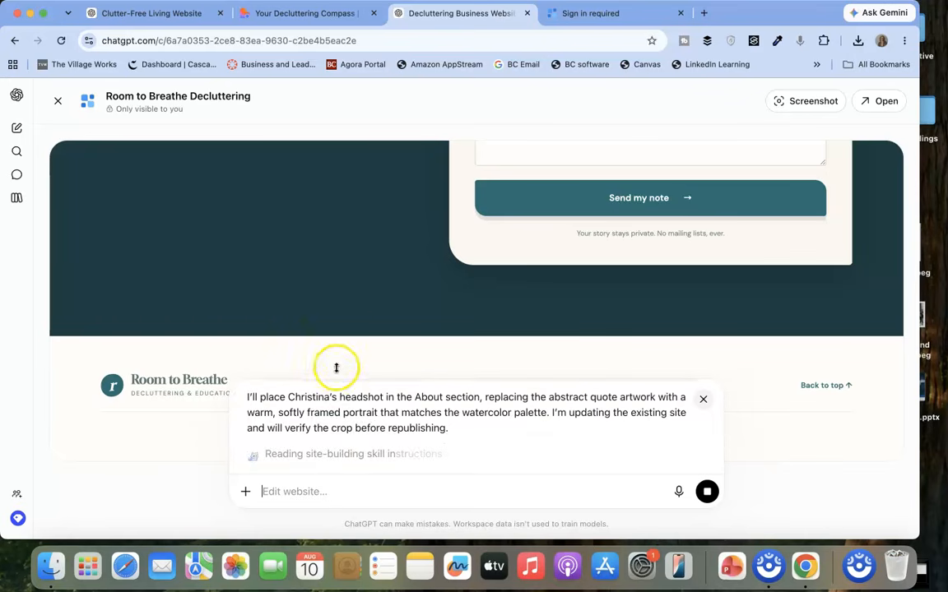
Step: Look over the Room to Breathe Decluttering preview, from the About section and service cards down to the contact form
scroll(349, 334, "up", 15)
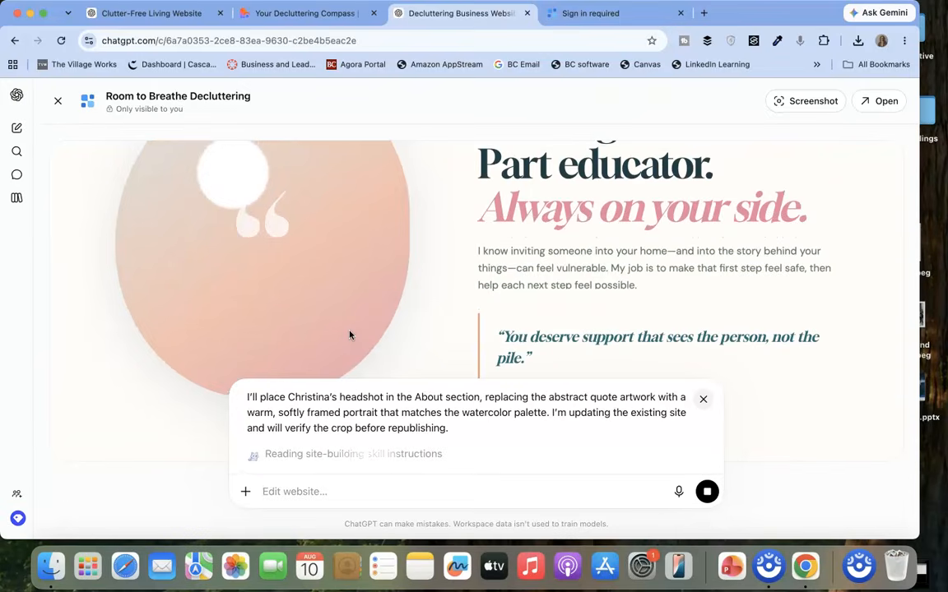
scroll(349, 334, "up", 5)
scroll(349, 335, "up", 10)
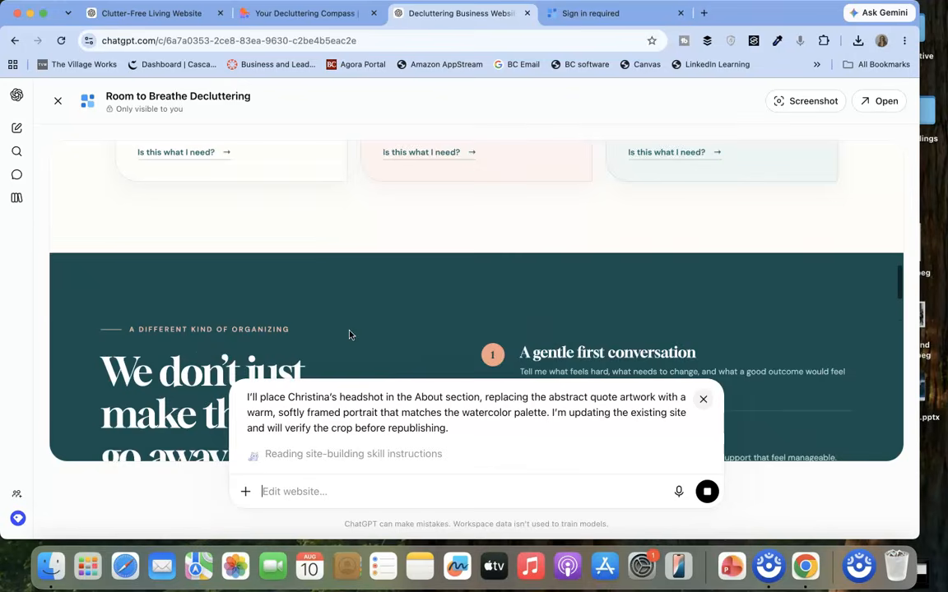
scroll(348, 334, "down", 5)
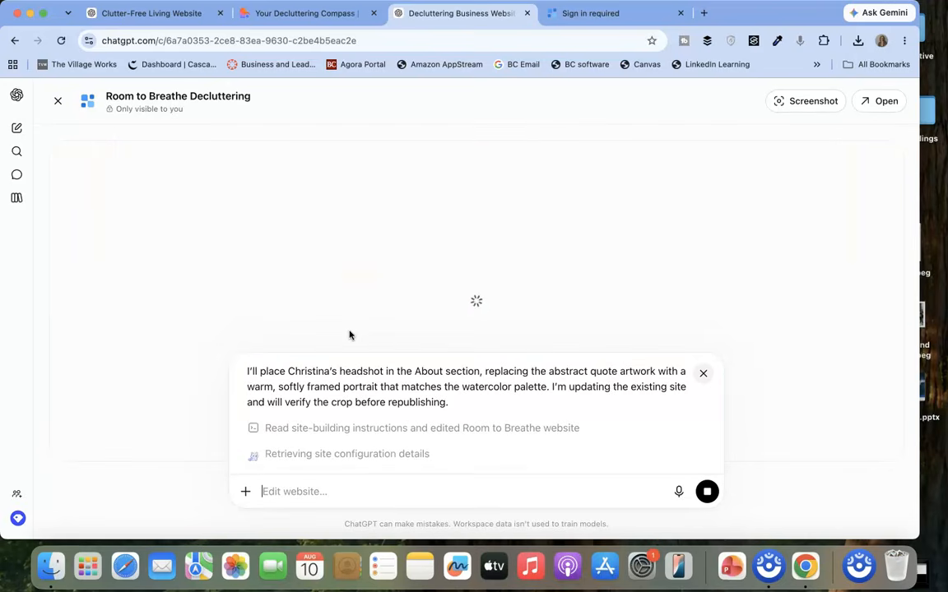
scroll(341, 317, "down", 5)
scroll(341, 317, "down", 10)
scroll(340, 318, "down", 8)
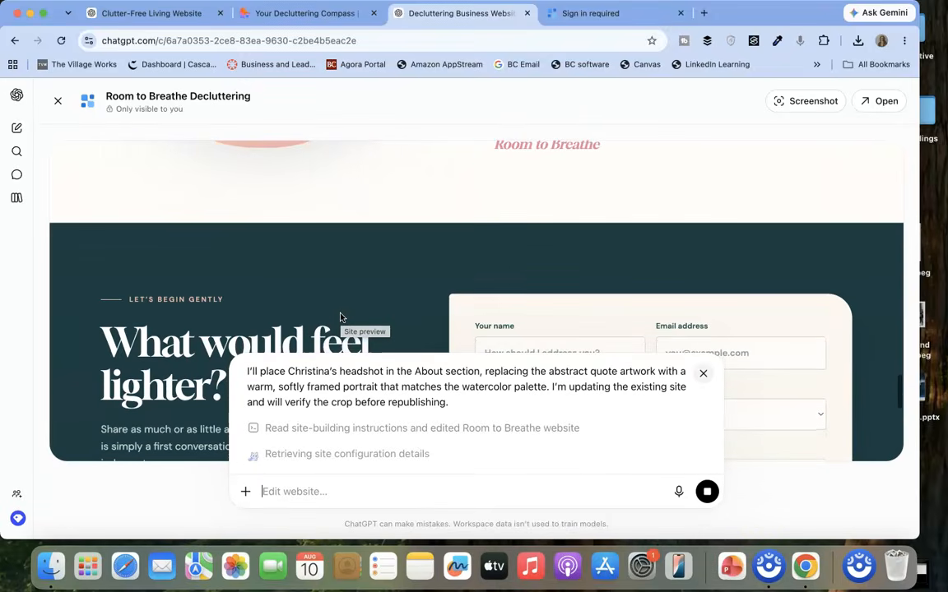
Step: Switch to the Clutter-Free Living Website chat in ChatGPT and open the preview of its Room to Breathe site
left_click(173, 13)
left_click(419, 364)
scroll(419, 372, "down", 5)
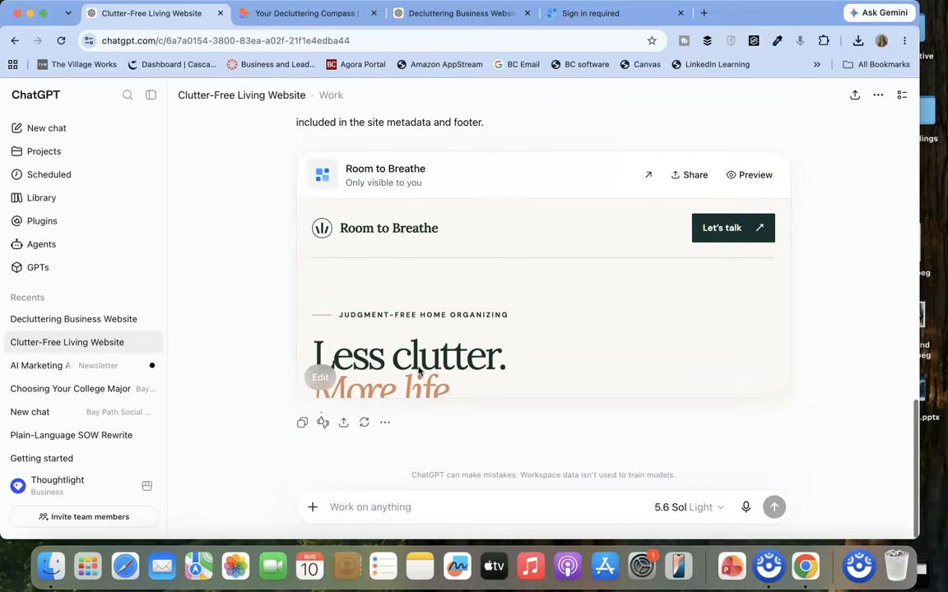
left_click(754, 178)
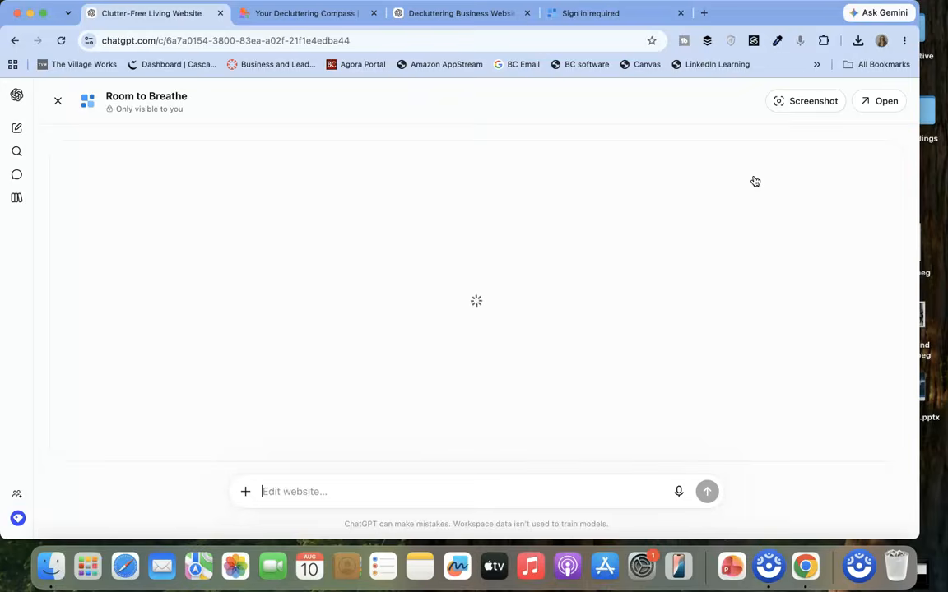
Step: Review the previewed site from the hero through services, the headshot section and process steps to the inquiry form and footer
scroll(625, 335, "down", 10)
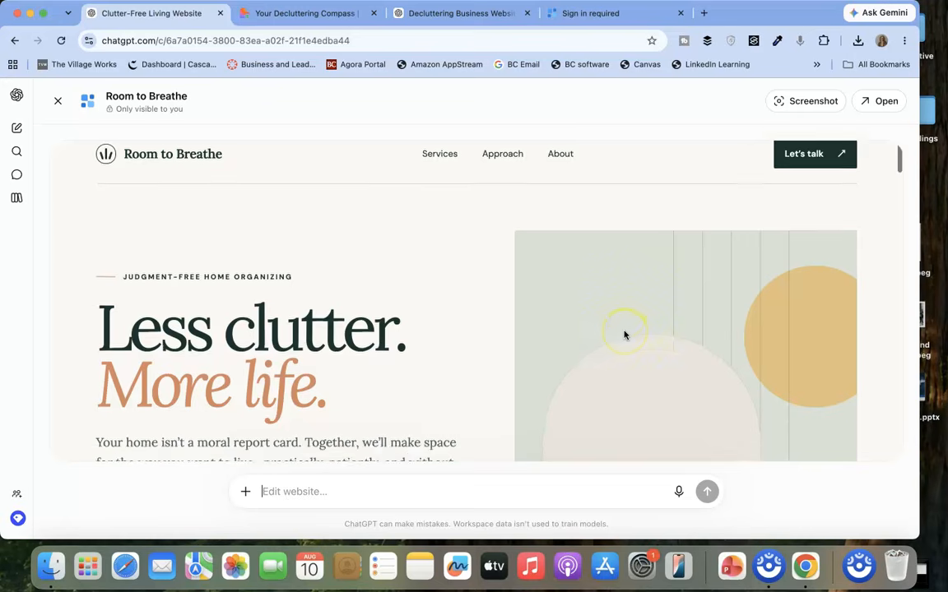
scroll(624, 335, "down", 10)
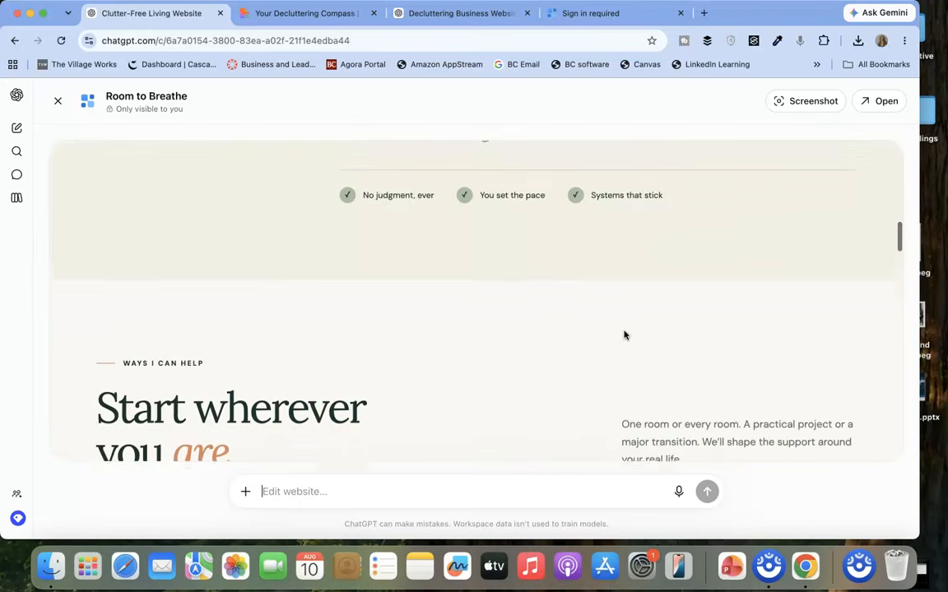
scroll(624, 332, "down", 5)
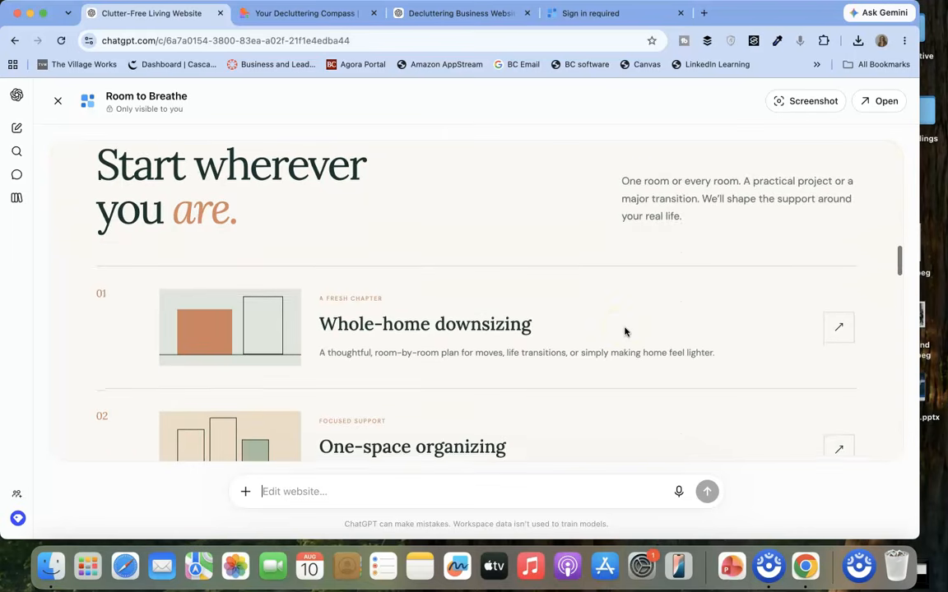
scroll(624, 332, "down", 5)
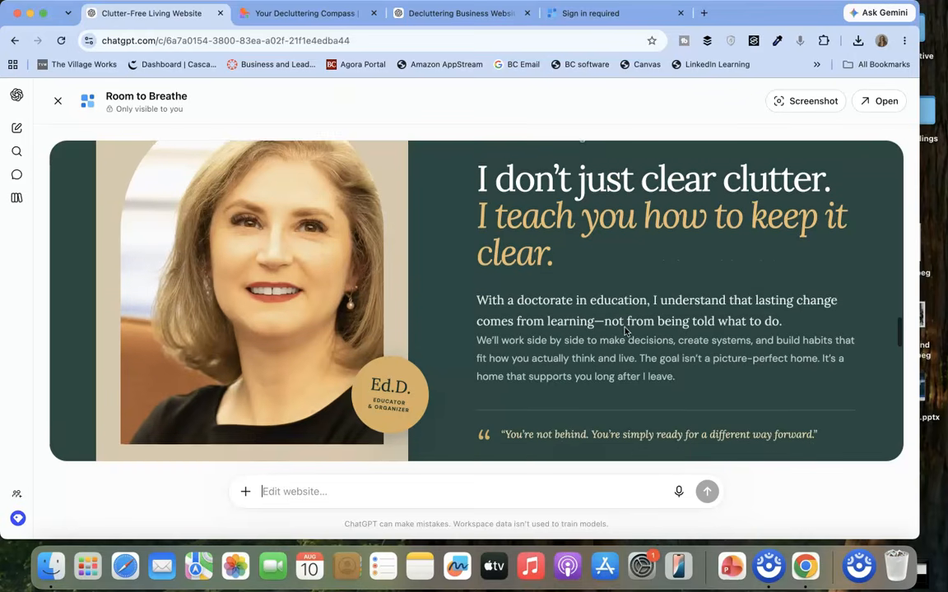
scroll(624, 331, "up", 2)
scroll(624, 331, "down", 3)
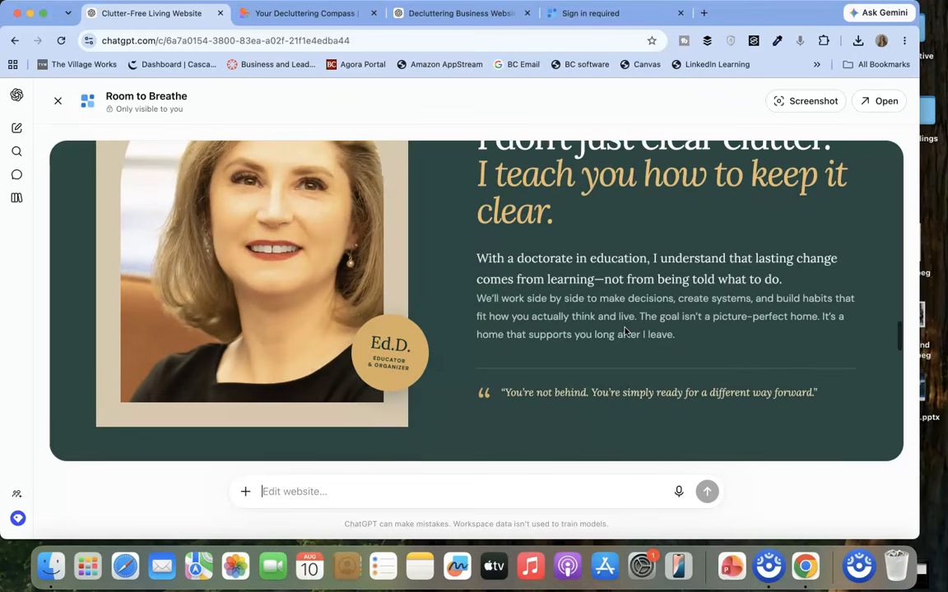
scroll(624, 331, "down", 15)
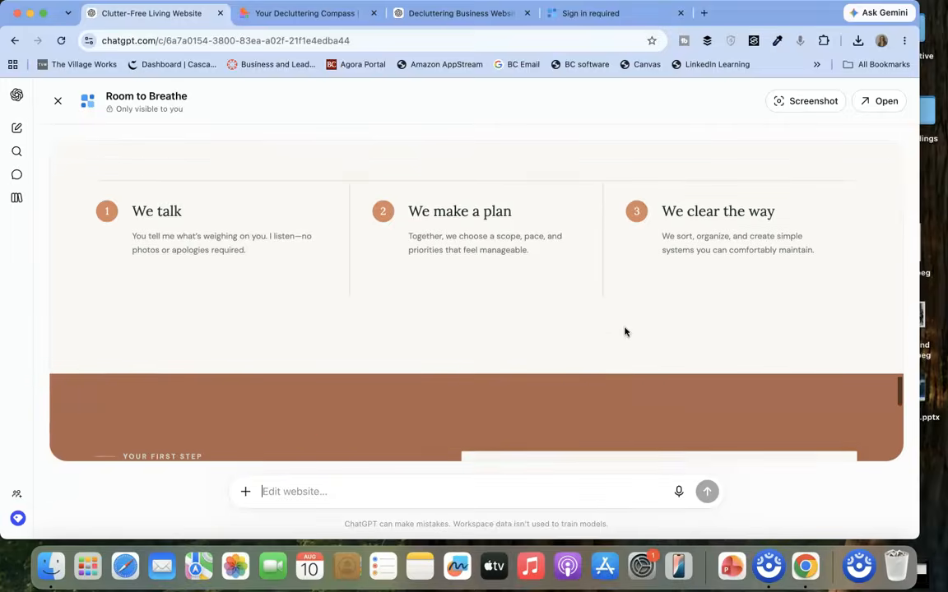
scroll(625, 332, "down", 3)
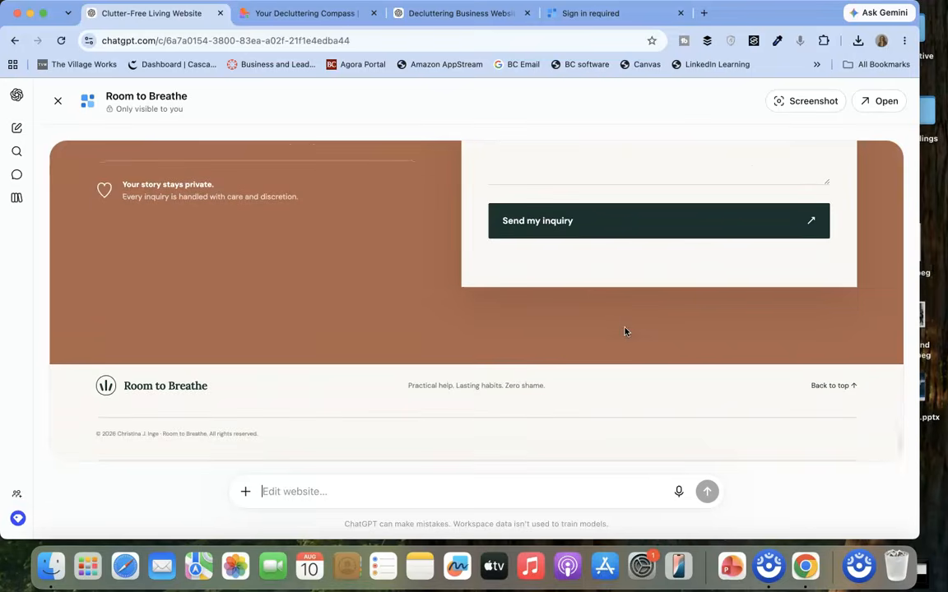
scroll(625, 331, "up", 12)
scroll(624, 331, "up", 5)
scroll(625, 331, "down", 15)
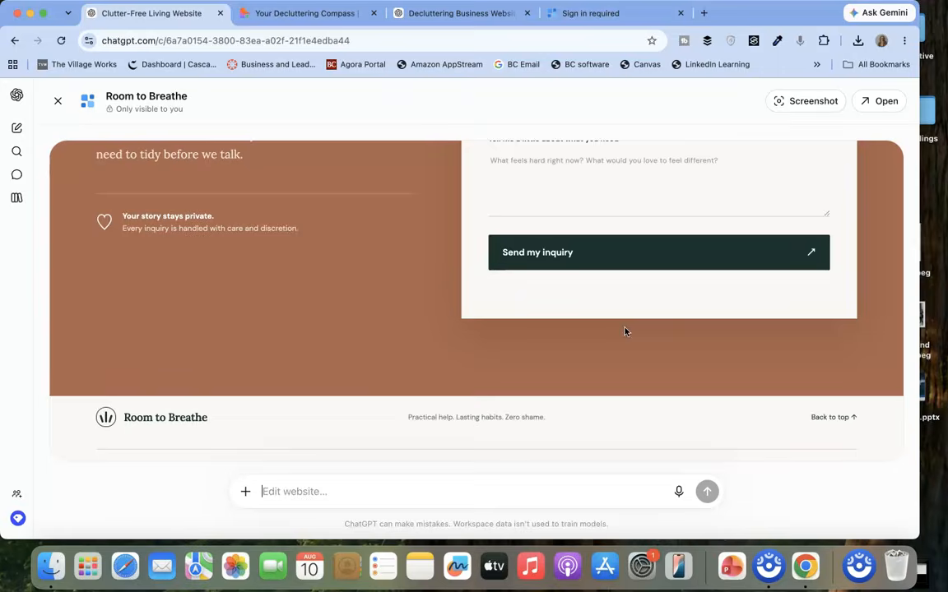
scroll(624, 332, "up", 10)
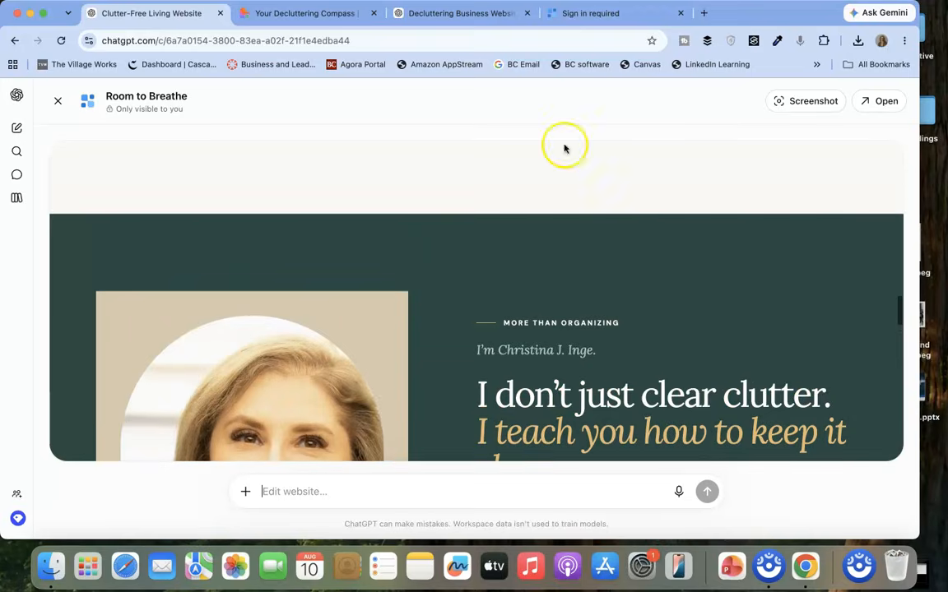
Step: Check on the headshot edit in the Decluttering Business Website chat, then switch to Lovable and examine the Services page's before/after images and flowchart
left_click(473, 15)
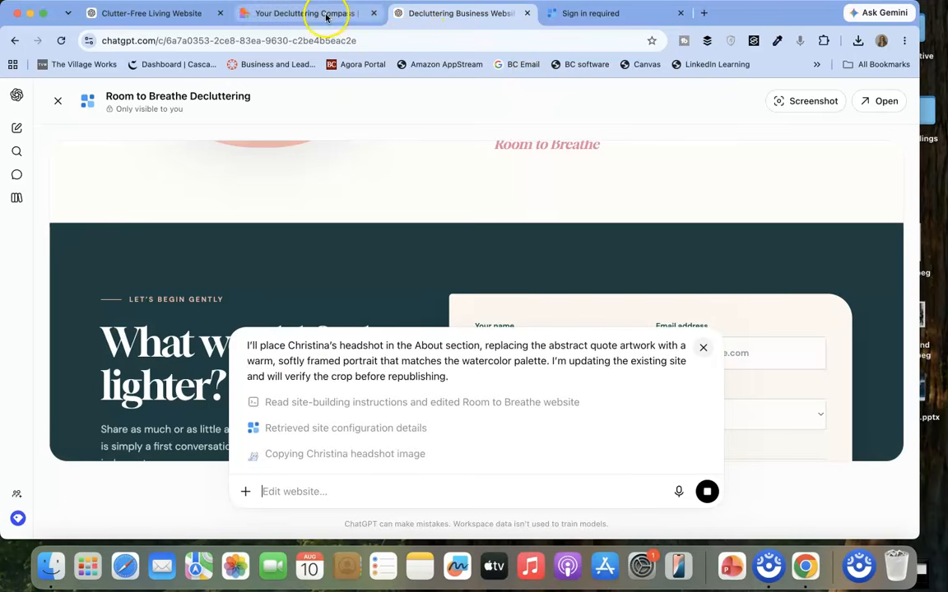
left_click(327, 15)
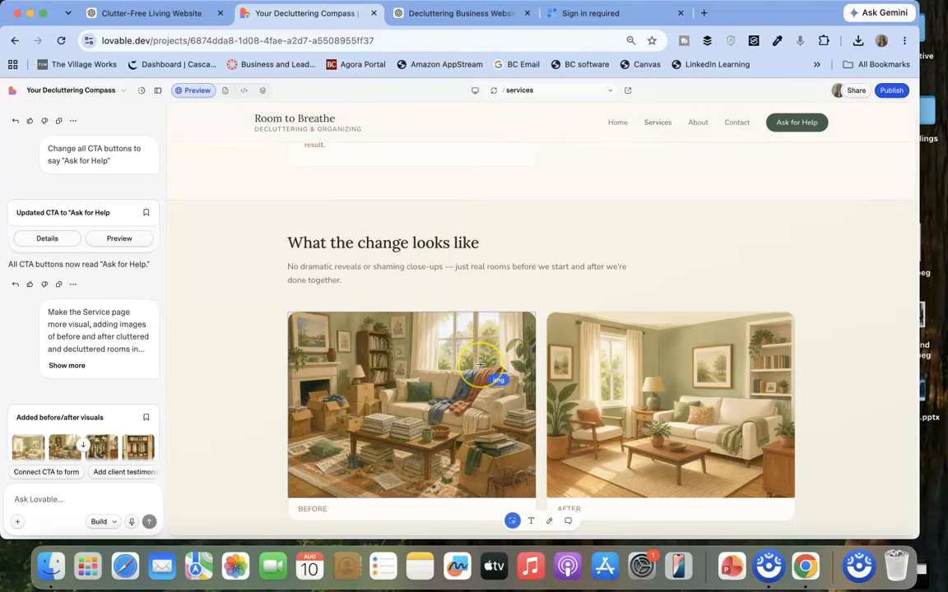
scroll(481, 364, "up", 7)
scroll(480, 364, "down", 7)
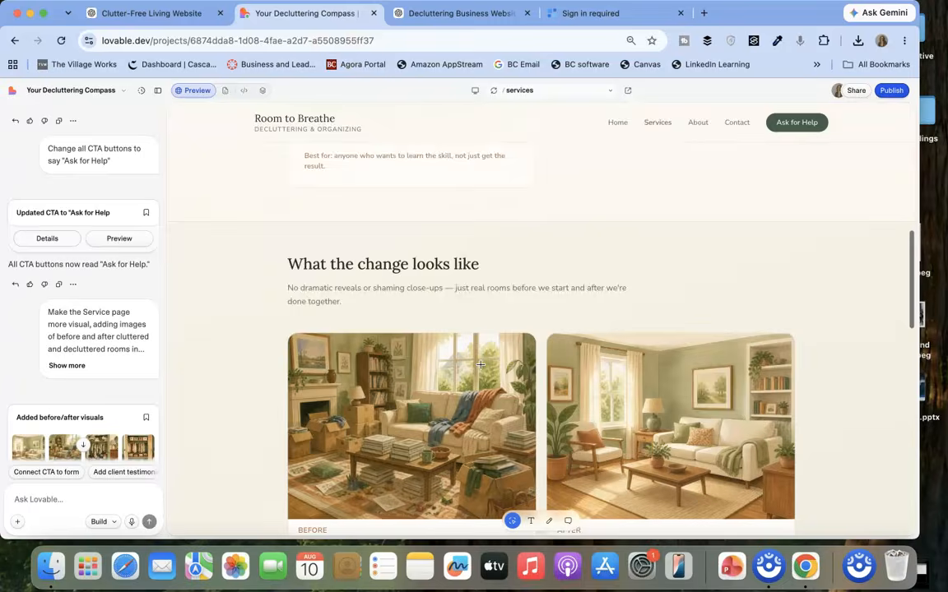
scroll(481, 365, "down", 8)
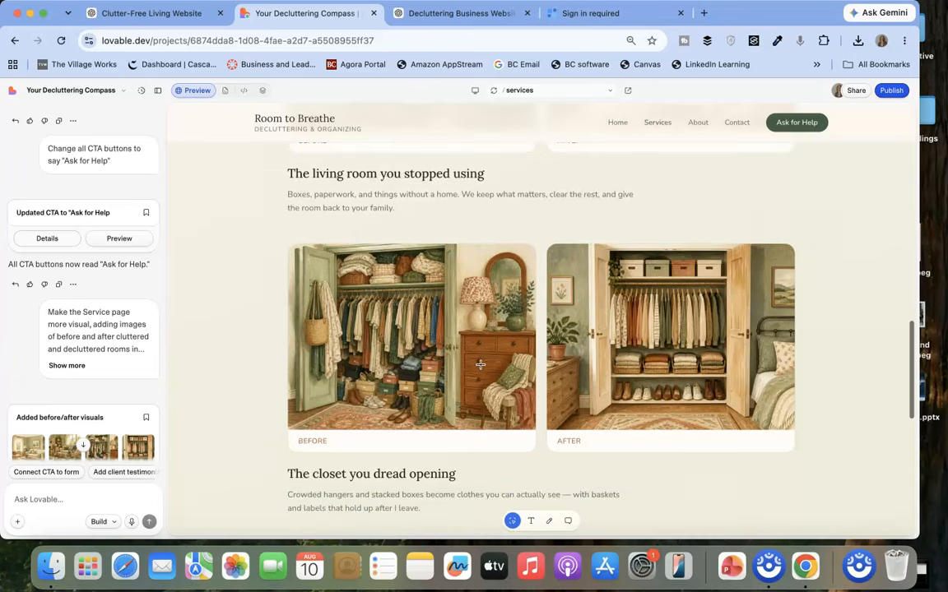
scroll(480, 365, "down", 10)
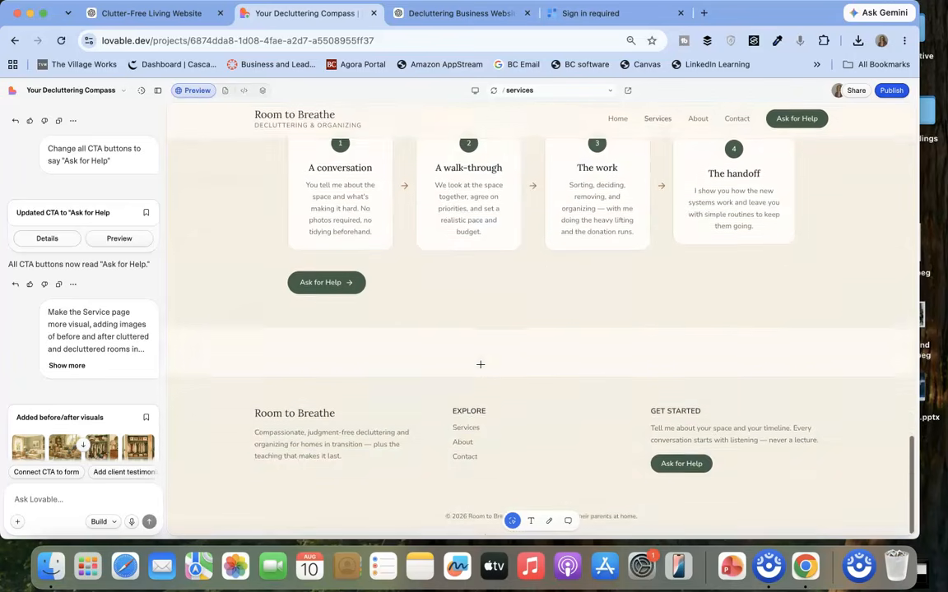
scroll(480, 364, "up", 12)
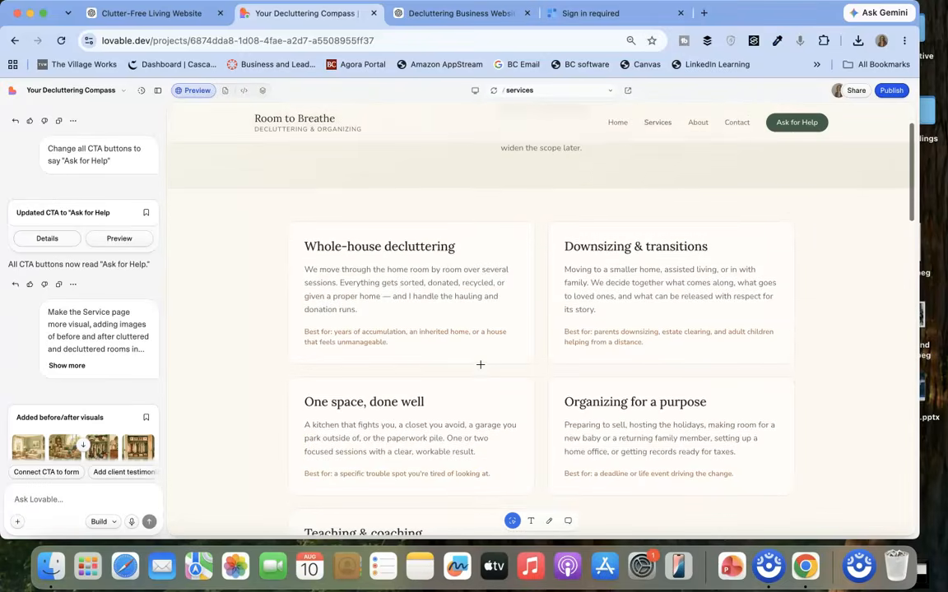
scroll(480, 365, "down", 8)
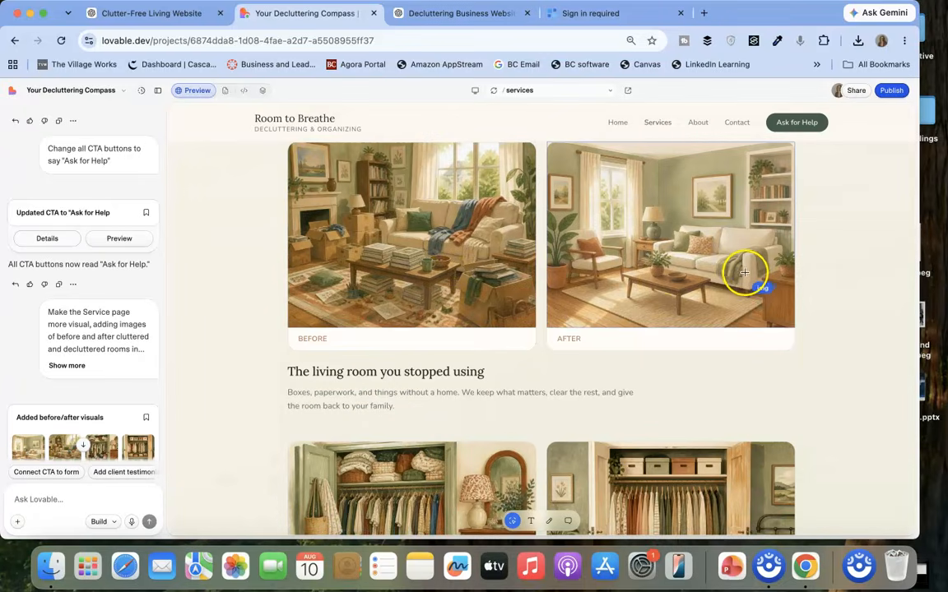
scroll(696, 315, "down", 4)
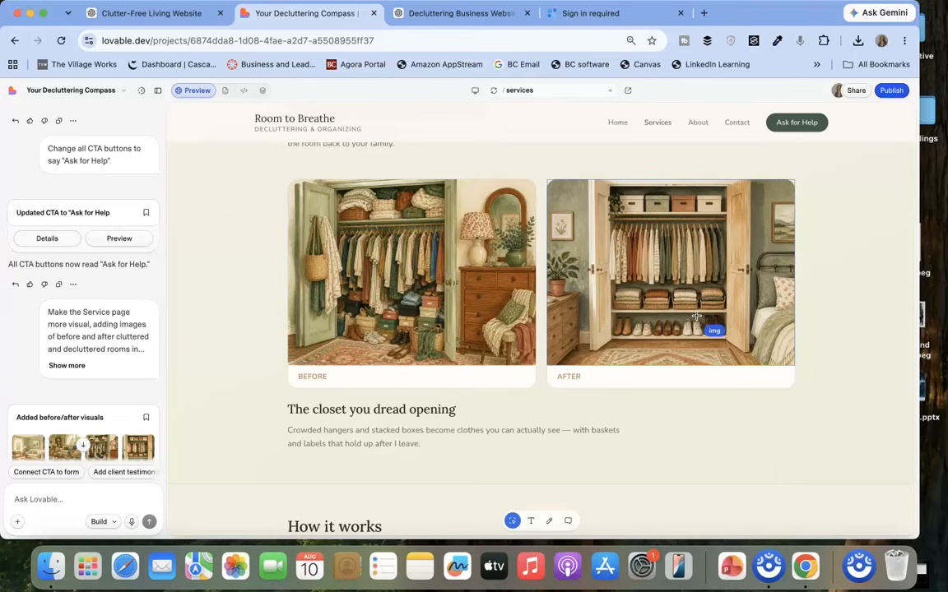
scroll(696, 315, "up", 10)
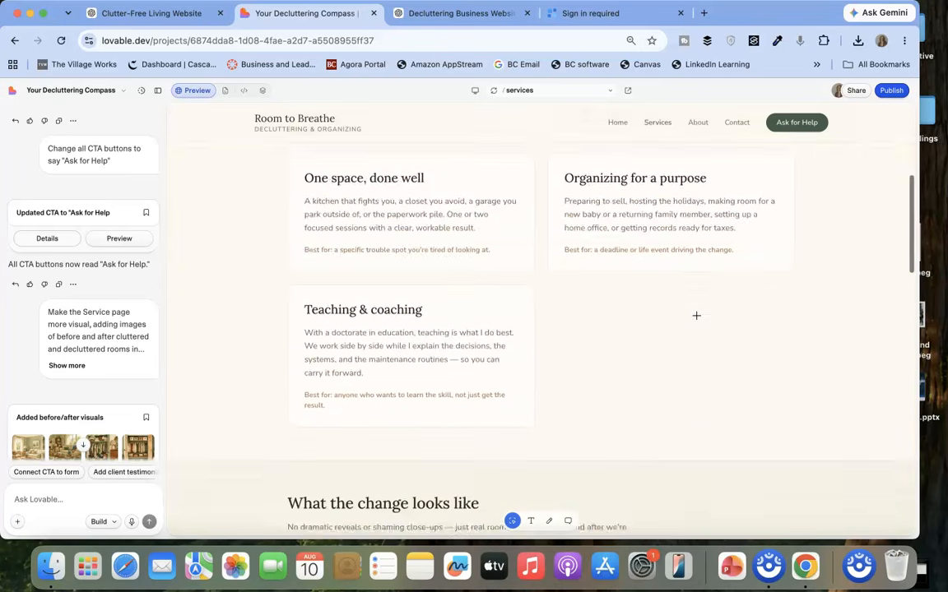
scroll(696, 315, "up", 3)
scroll(696, 315, "down", 3)
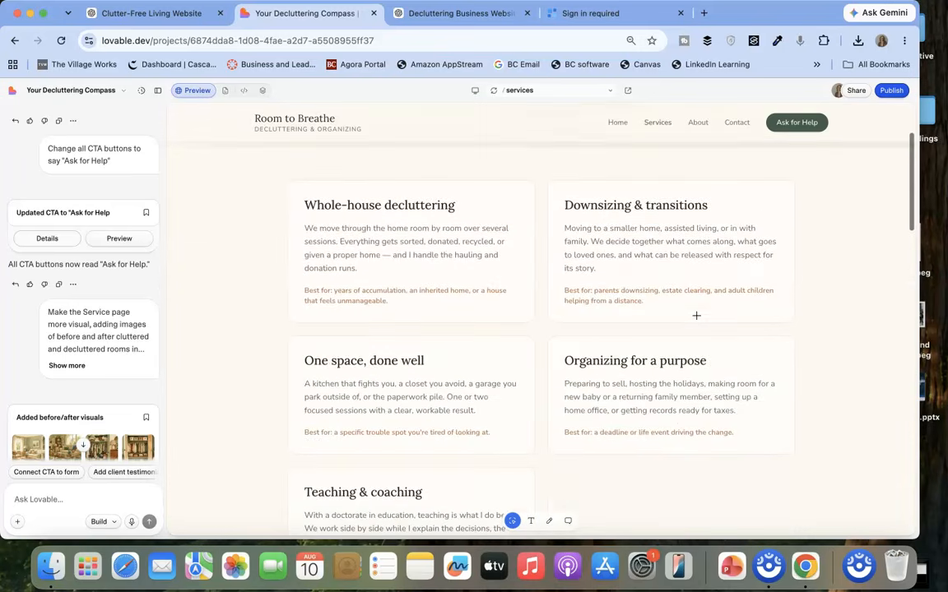
Step: Select the service cards section on the Services page and request an edit: "This section here needs to be more visual"
left_click(481, 236)
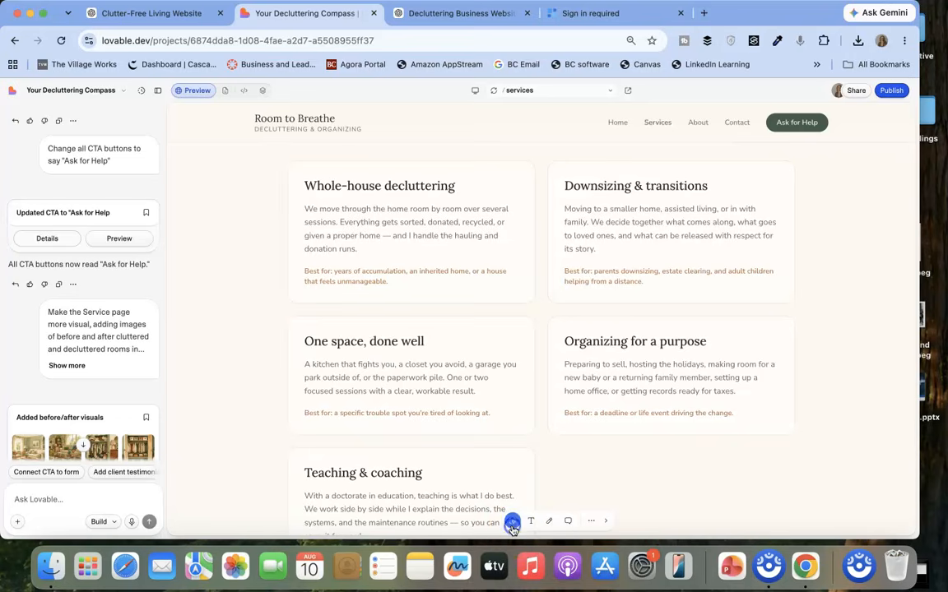
left_click(302, 155)
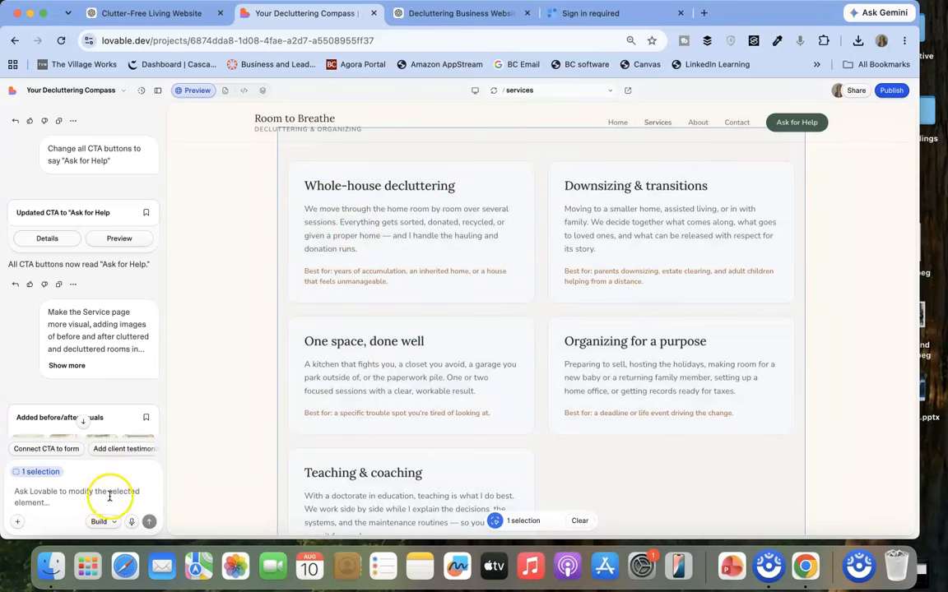
type("This section here needs to b")
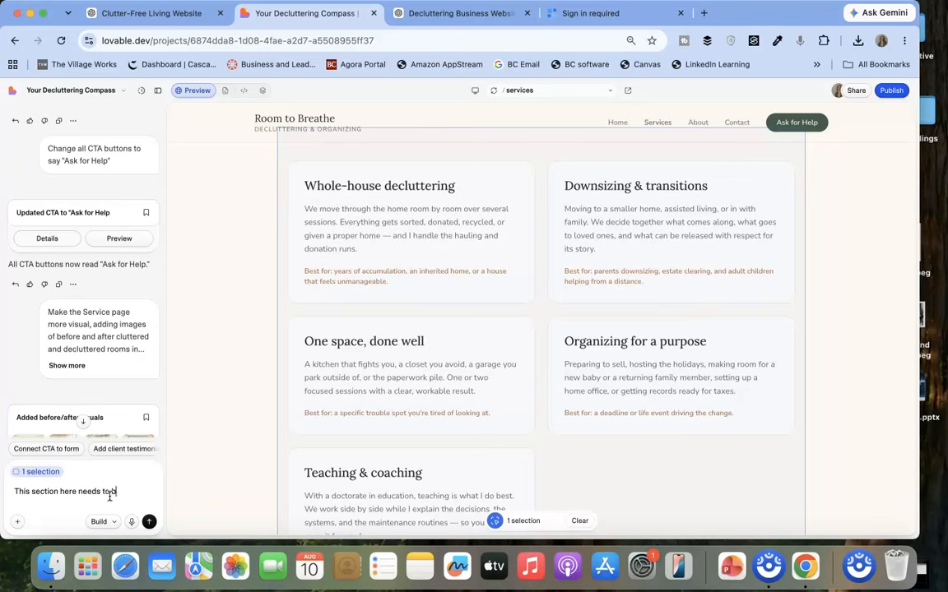
type("visual")
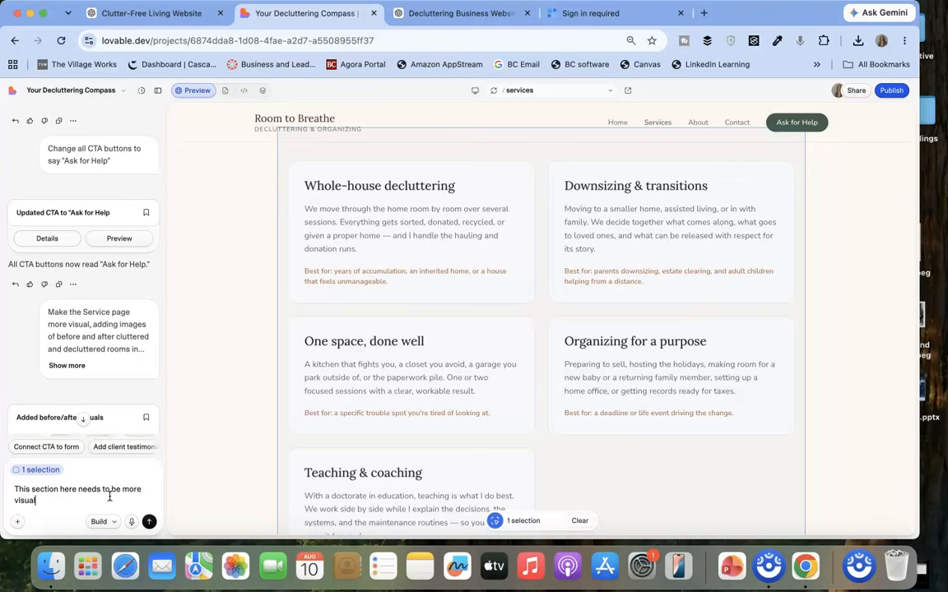
key("Return")
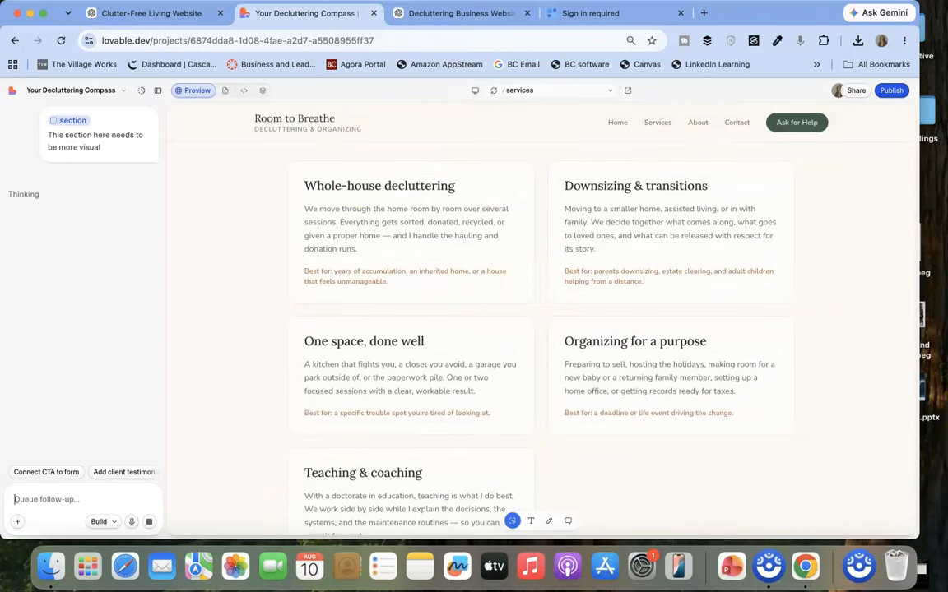
Step: Switch to the Decluttering Business Website chat in ChatGPT, reopen its site preview and review the page from hero to footer for the headshot
left_click(451, 14)
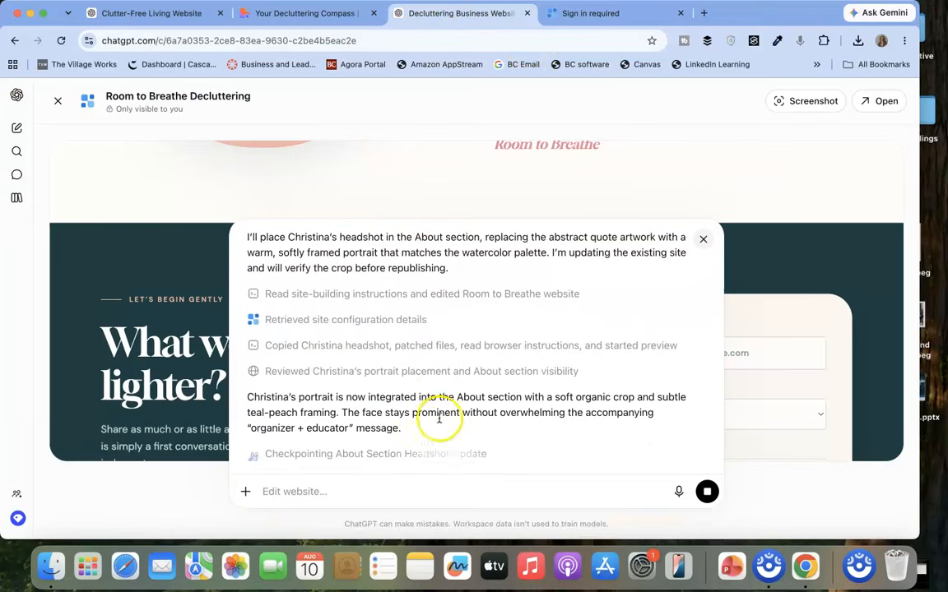
left_click(703, 239)
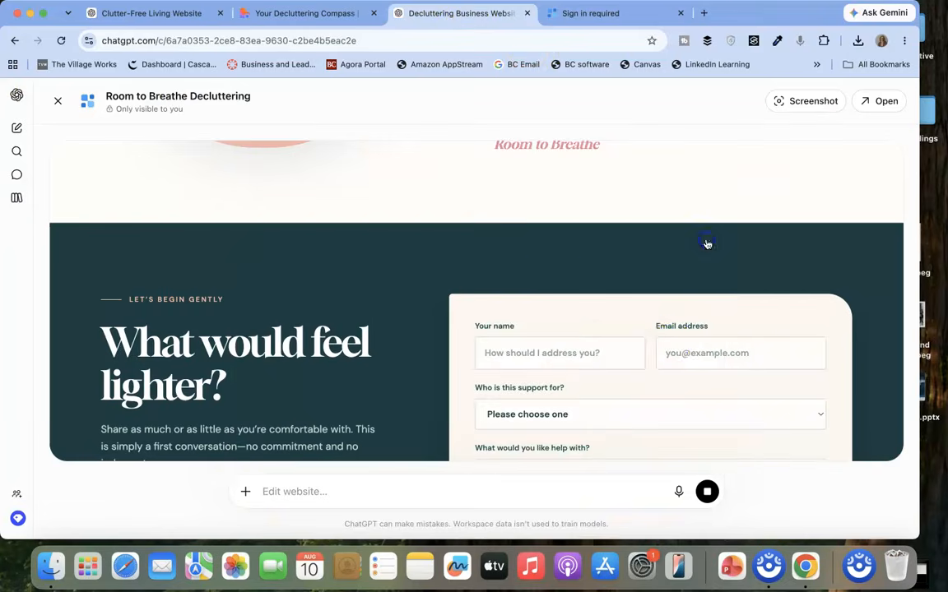
scroll(668, 341, "down", 8)
scroll(668, 343, "up", 10)
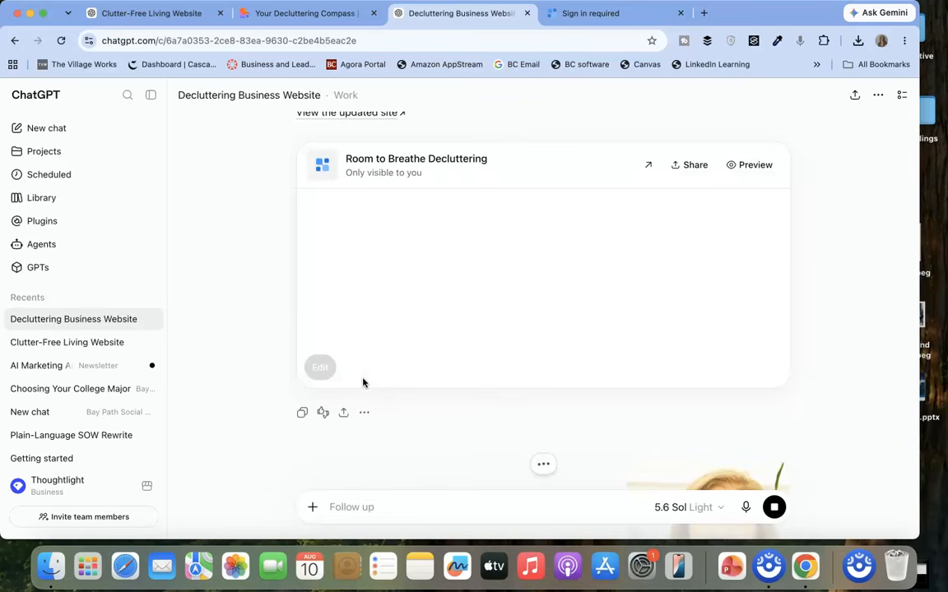
left_click(747, 167)
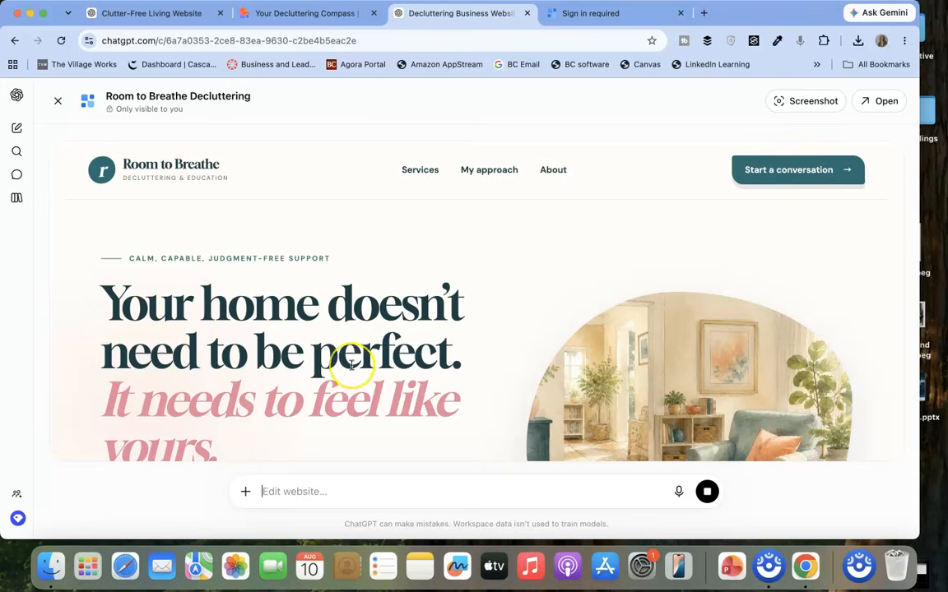
scroll(351, 366, "down", 5)
scroll(351, 364, "up", 2)
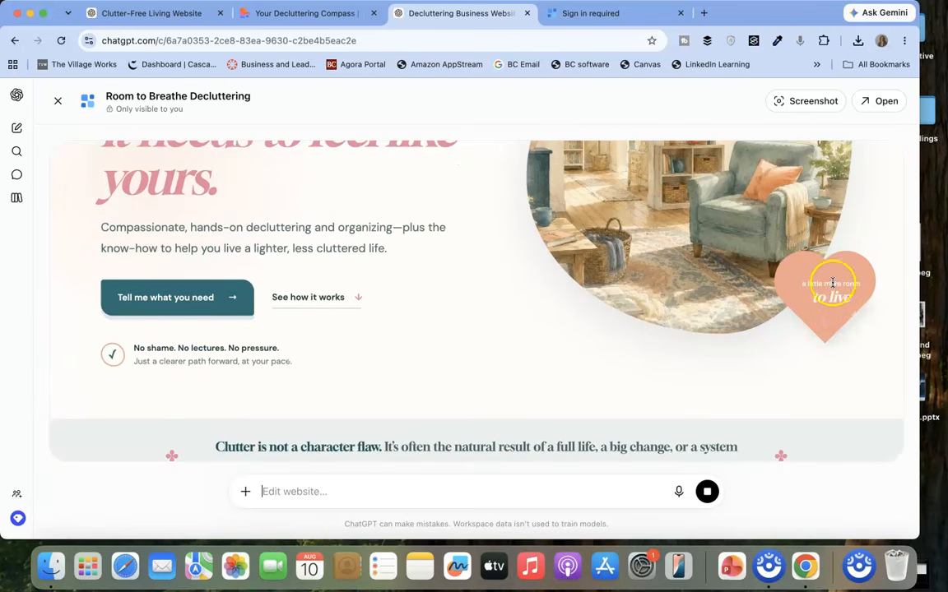
scroll(795, 383, "down", 15)
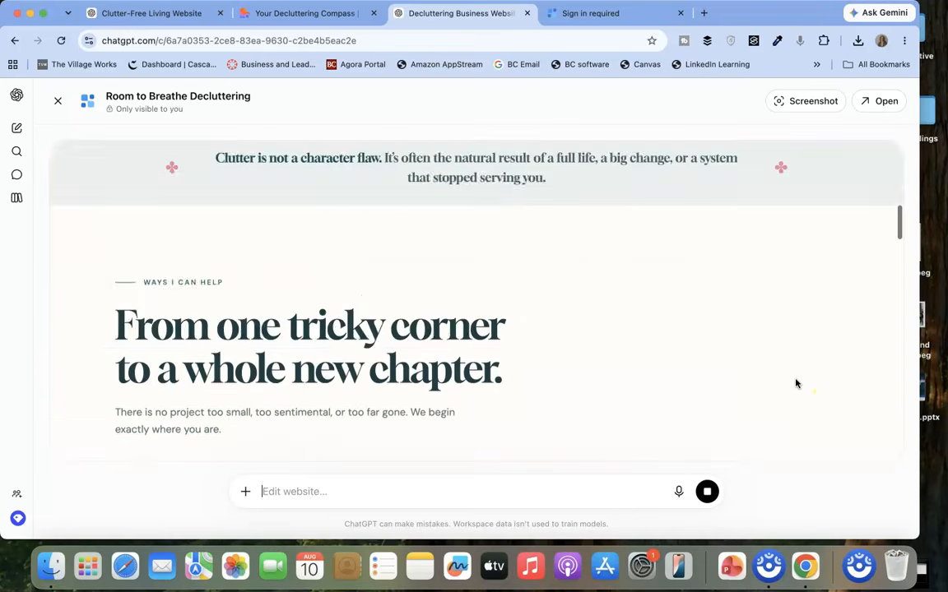
scroll(796, 383, "down", 15)
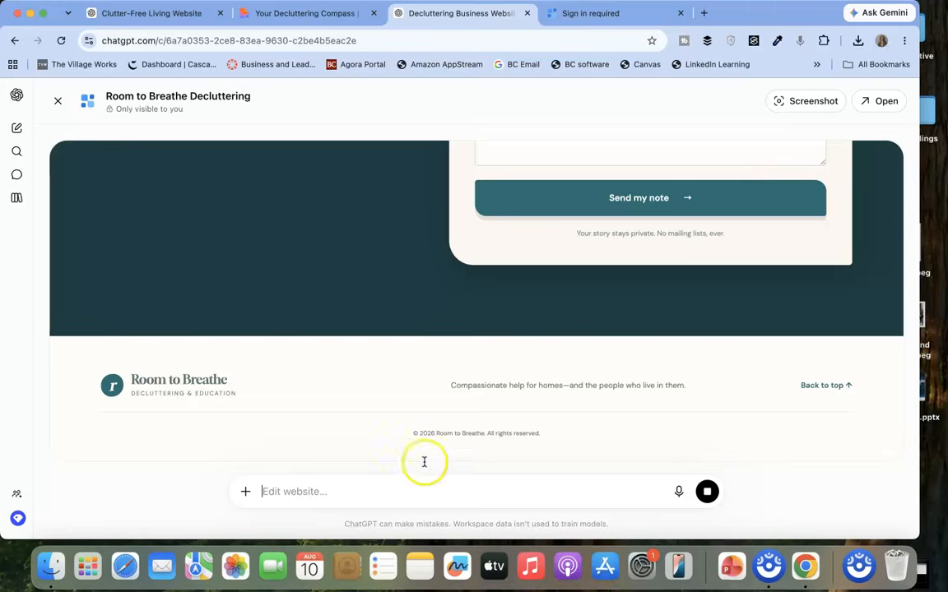
Step: Check the About section, submit the edit request "You still did not add my headshot", and return to the chat to follow its progress
scroll(526, 292, "up", 15)
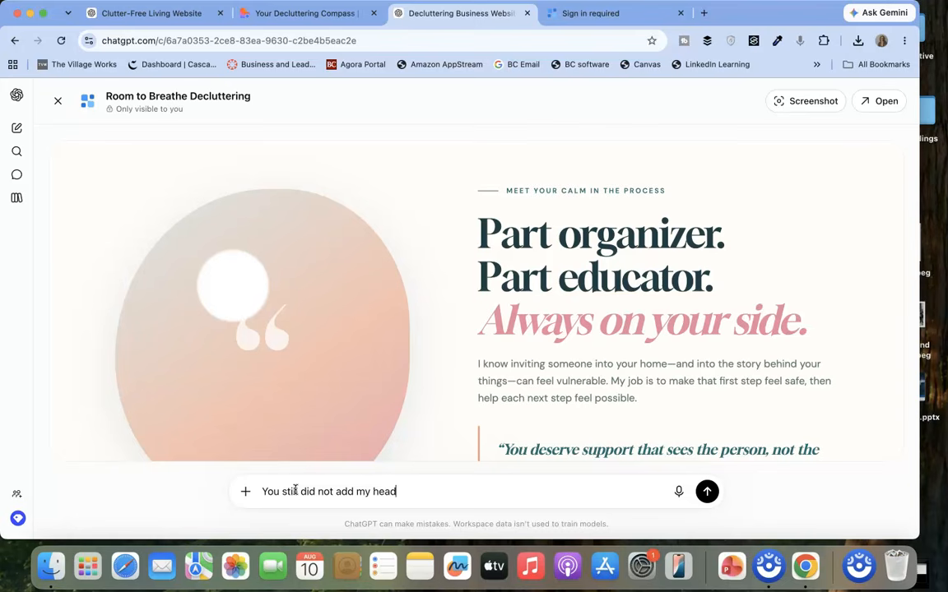
key("Return")
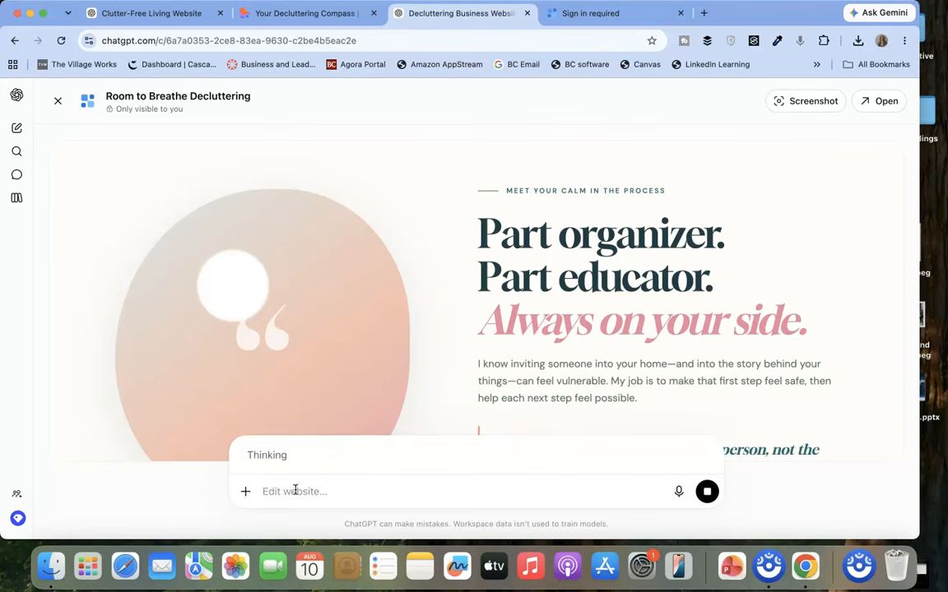
scroll(393, 330, "down", 15)
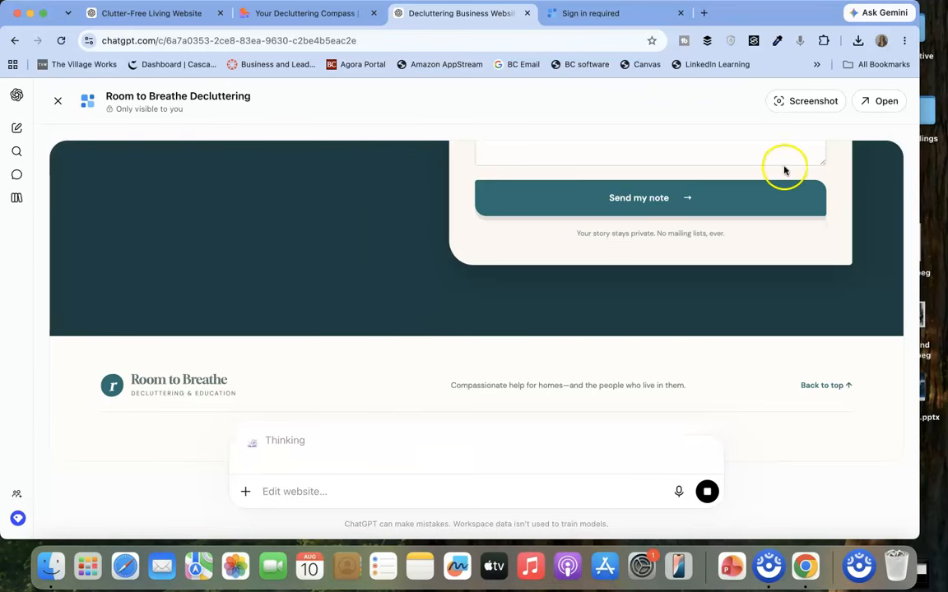
left_click(57, 99)
scroll(433, 407, "down", 10)
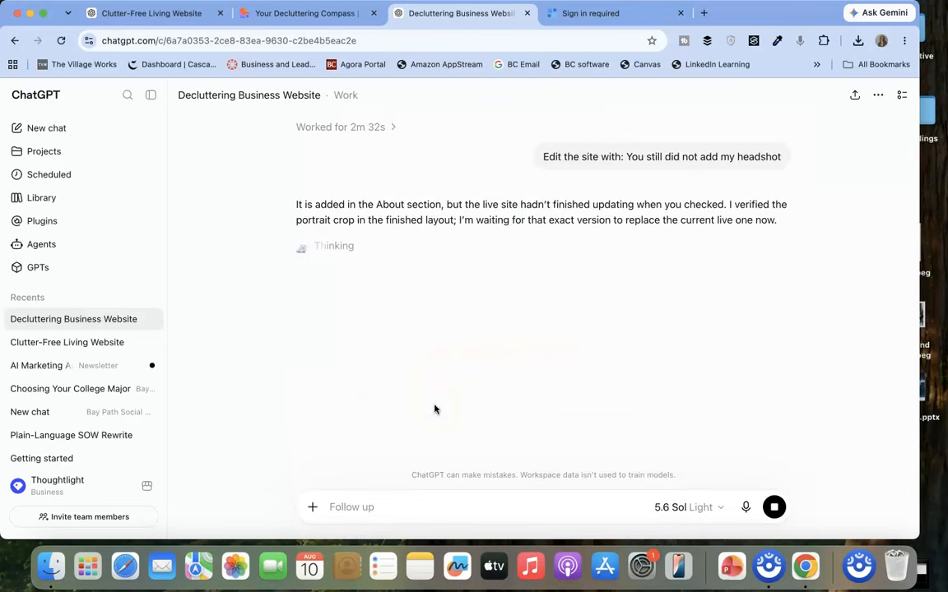
left_click(501, 321)
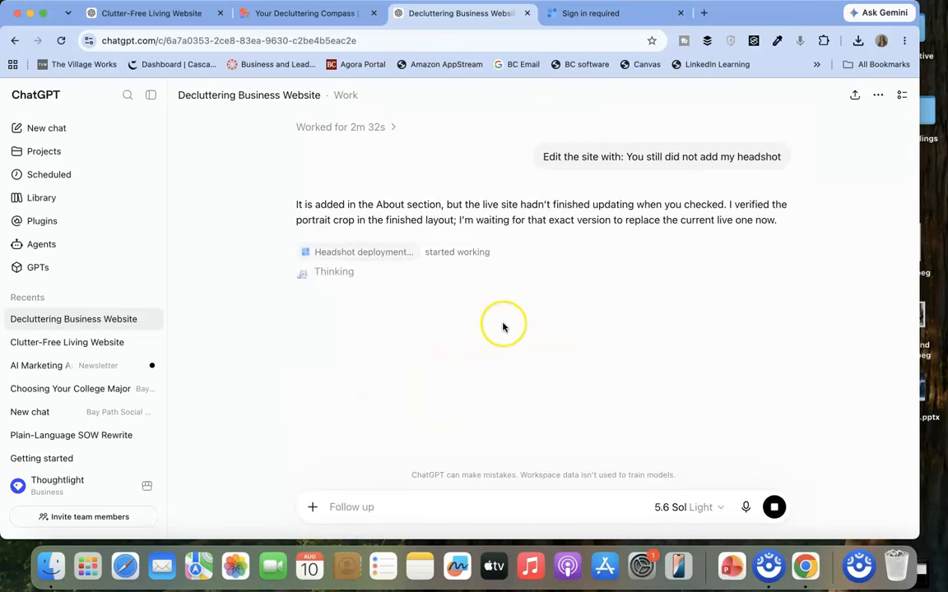
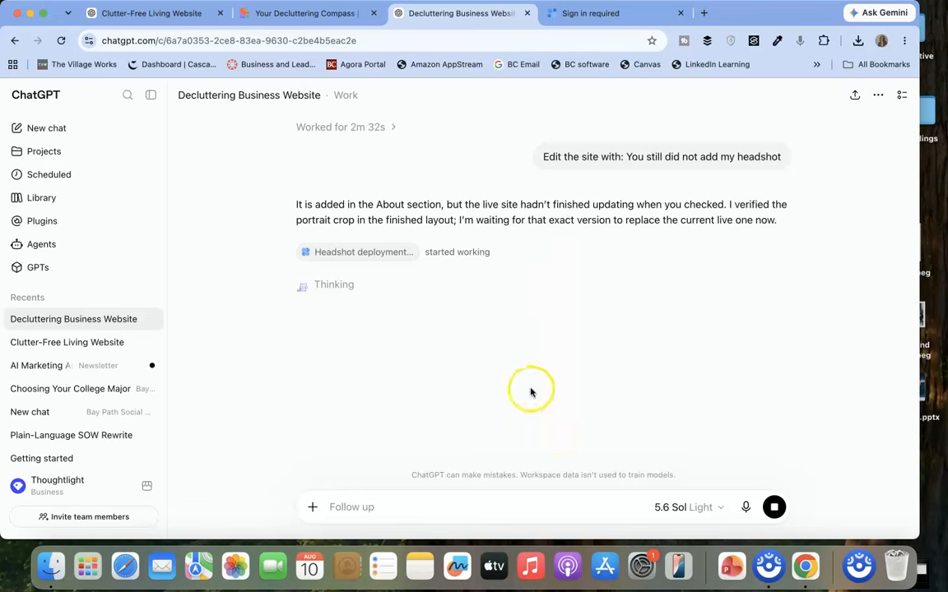
Step: Switch to Lovable and examine the redesigned service cards and the before/after images on the Services page
left_click(306, 13)
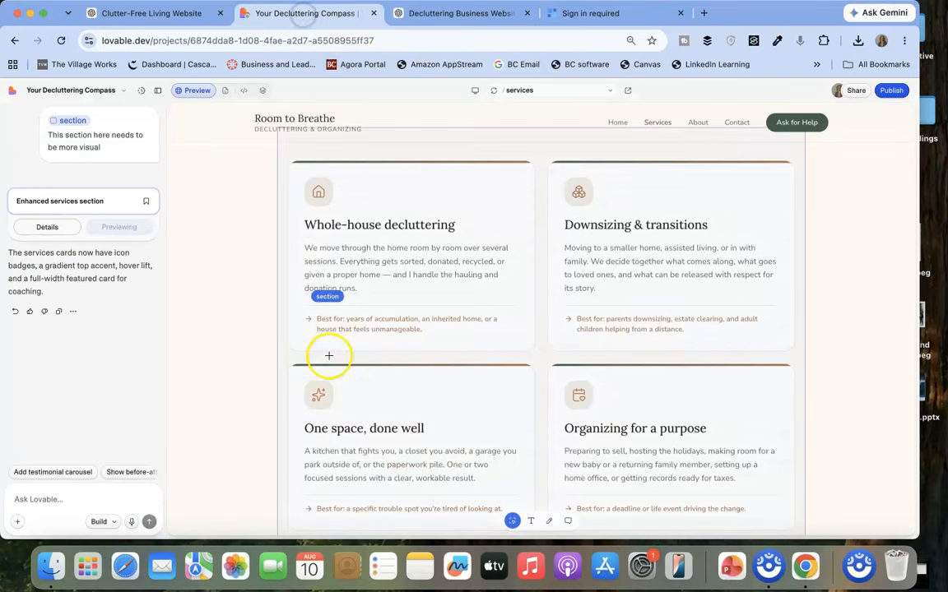
scroll(633, 424, "down", 5)
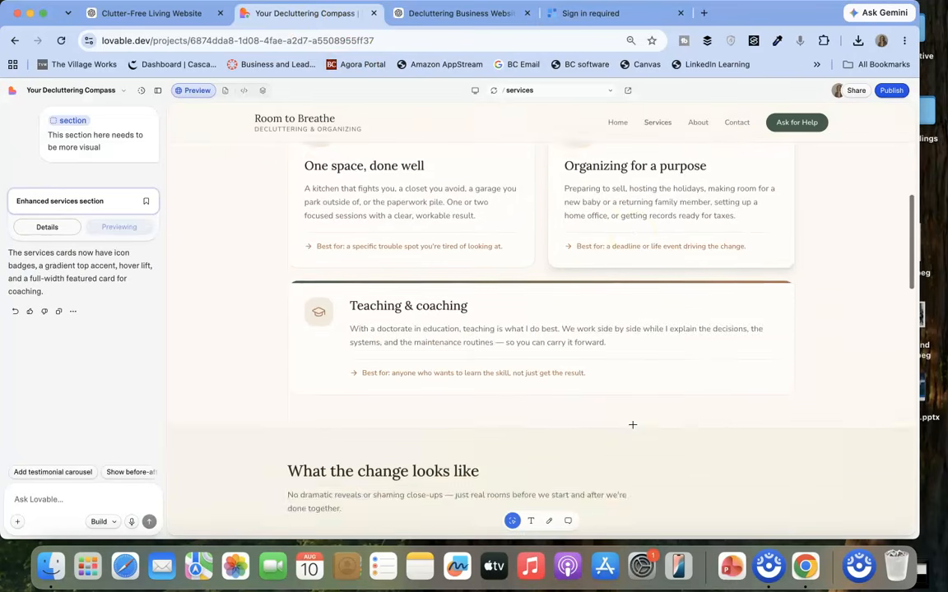
scroll(632, 424, "up", 10)
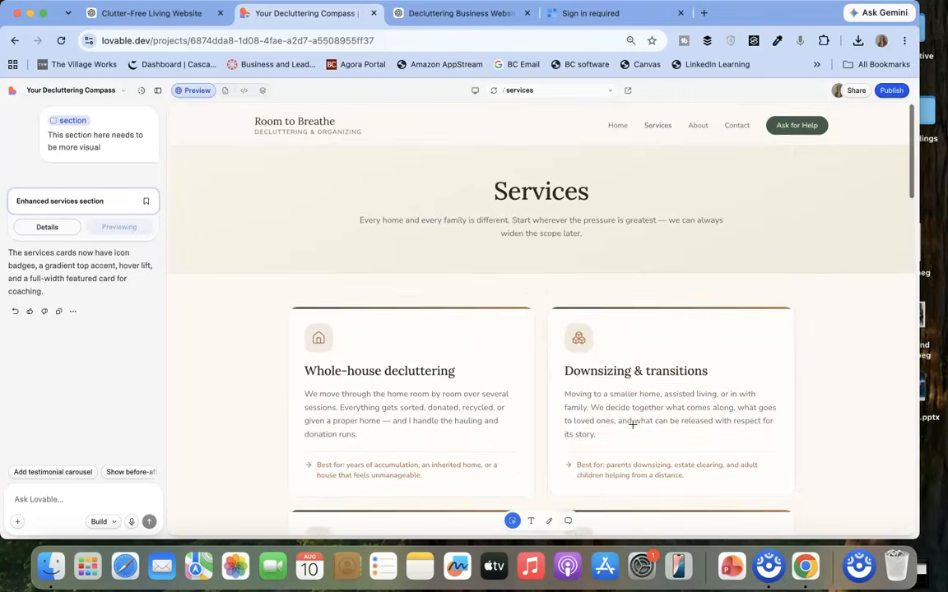
scroll(632, 424, "down", 15)
scroll(632, 425, "up", 5)
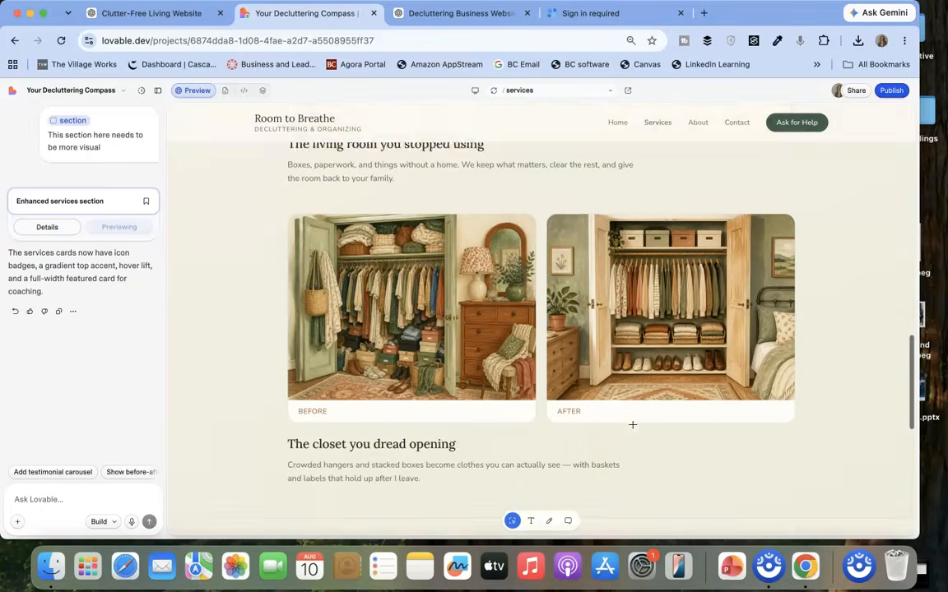
scroll(633, 425, "up", 2)
scroll(467, 354, "up", 12)
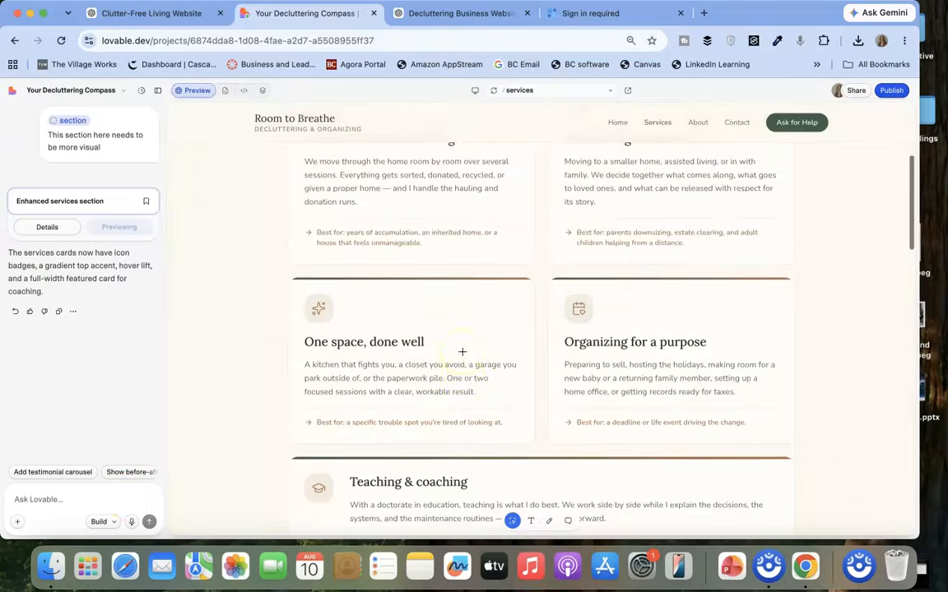
Step: Submit the edit request "The before and after images should be at the top of the page"
scroll(463, 352, "down", 12)
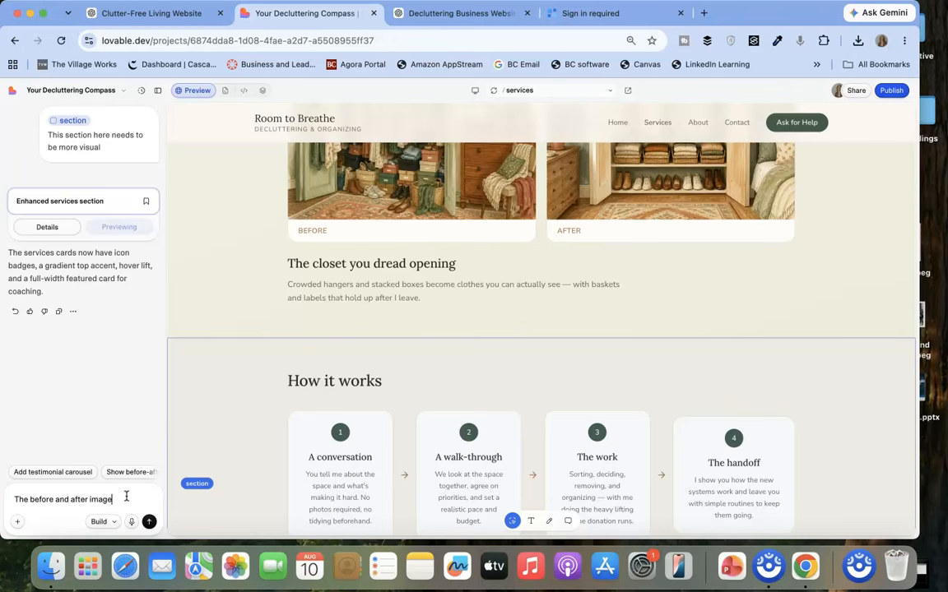
type("e at the top of the")
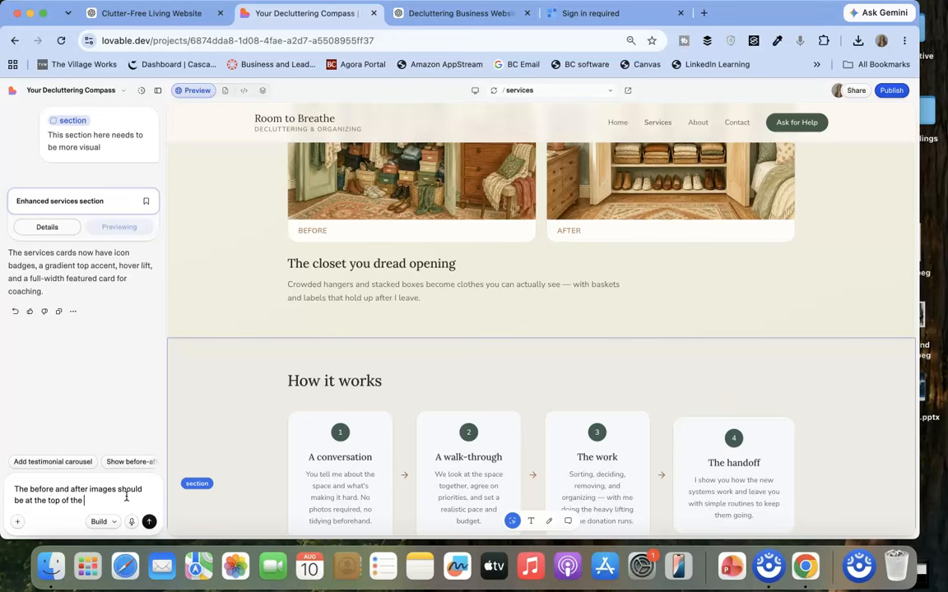
type(" page")
key("Return")
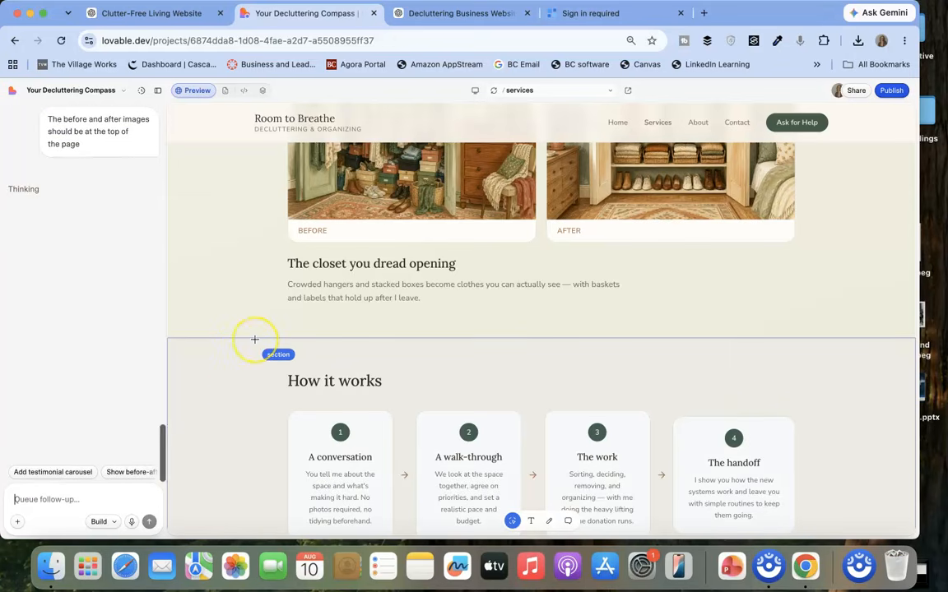
Step: Look over the Services page while the edit is processed, checking the placement of the before/after images, service cards and How it works flowchart
scroll(319, 279, "up", 10)
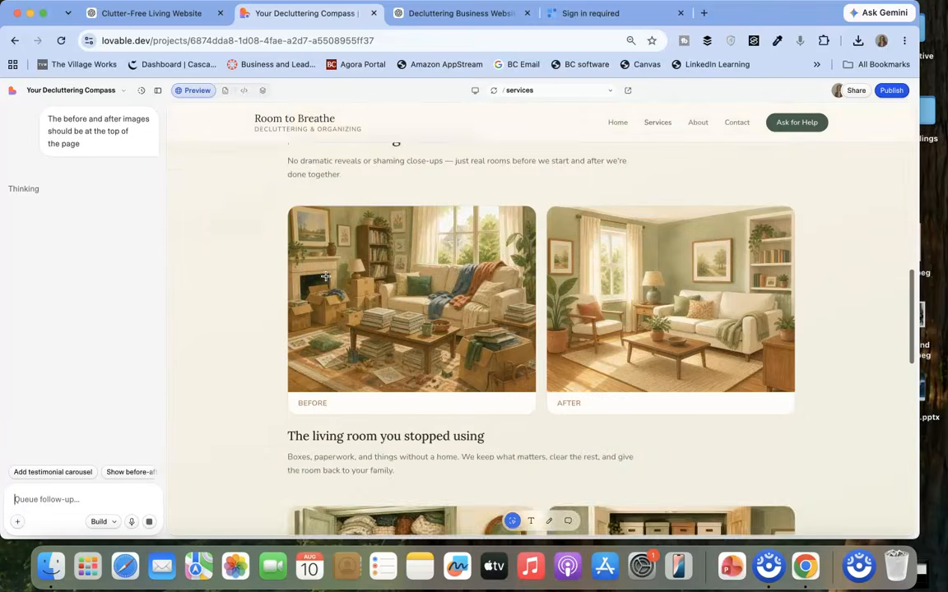
scroll(325, 276, "up", 10)
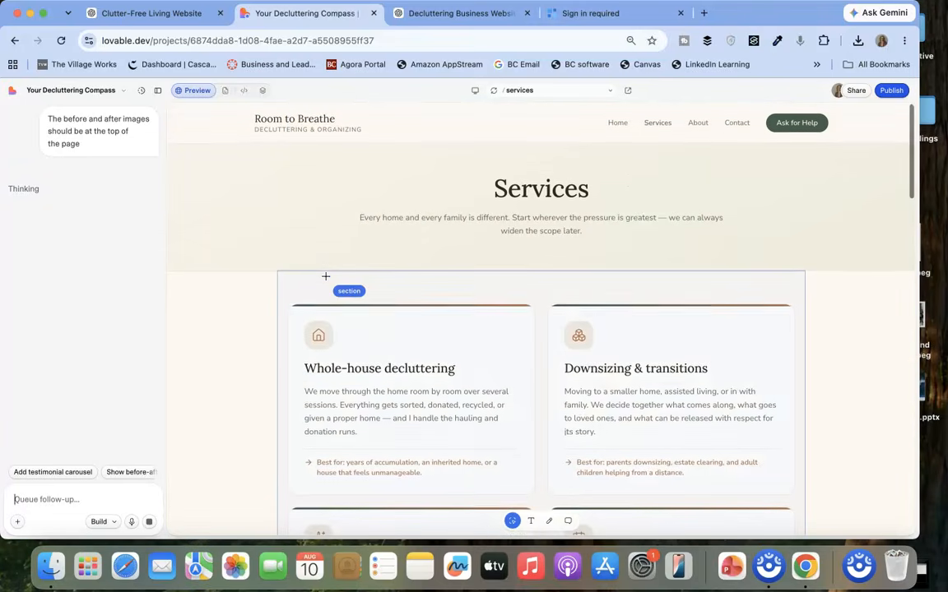
scroll(325, 277, "down", 15)
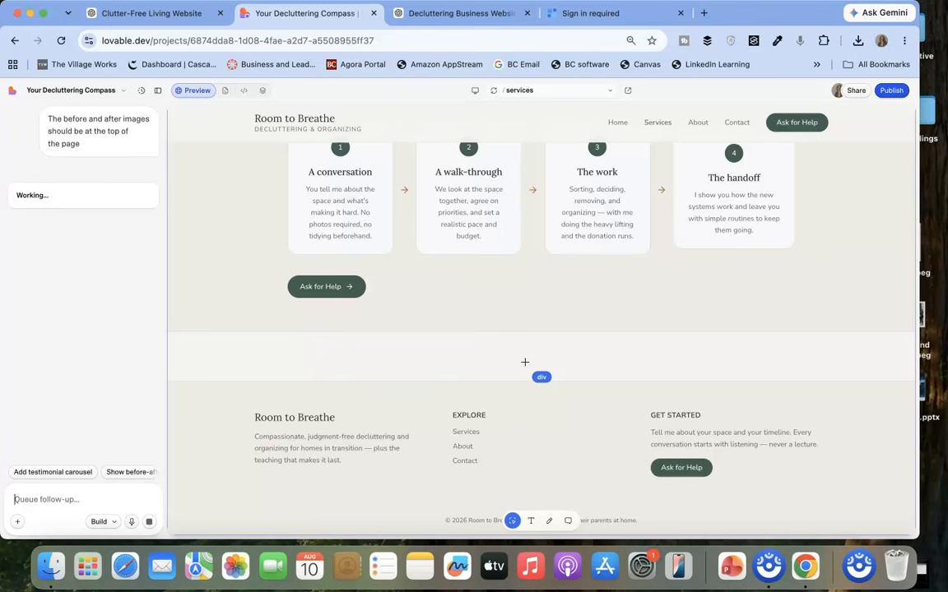
left_click(546, 291)
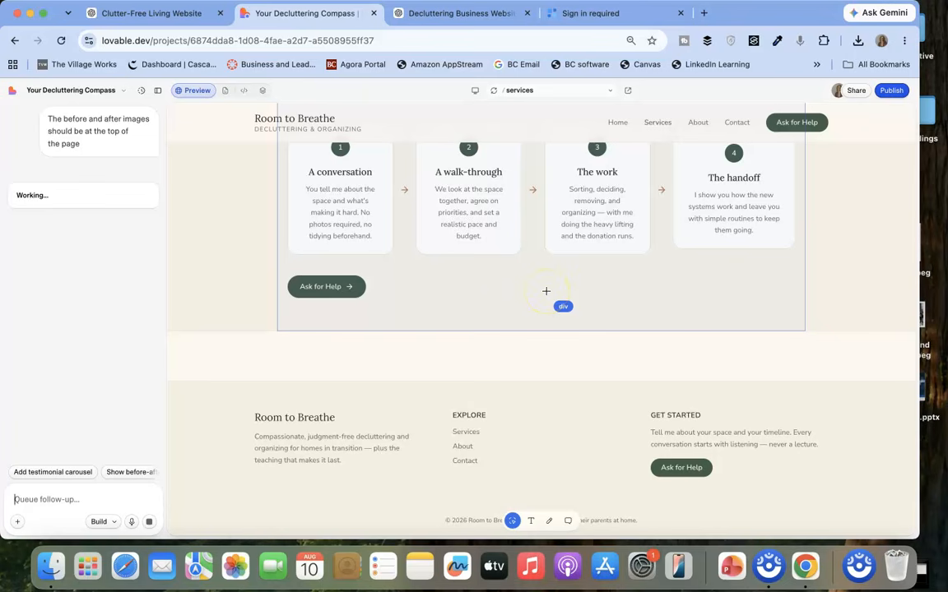
scroll(545, 290, "up", 10)
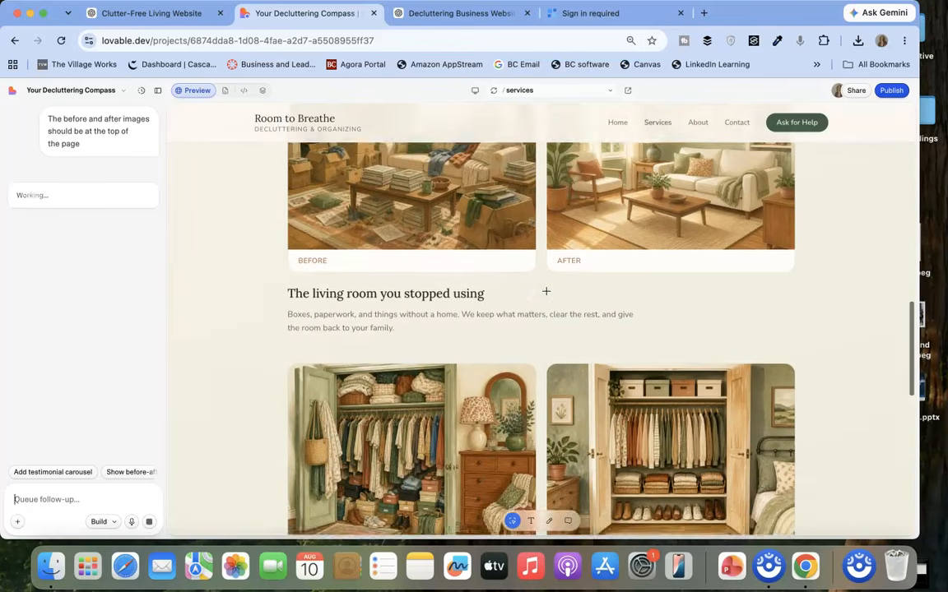
scroll(546, 291, "up", 2)
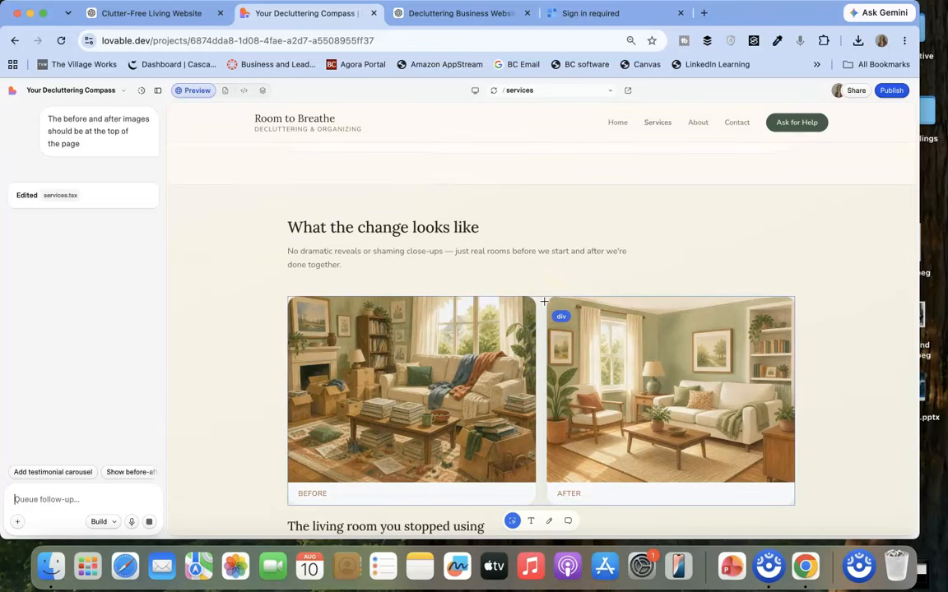
scroll(544, 301, "down", 1)
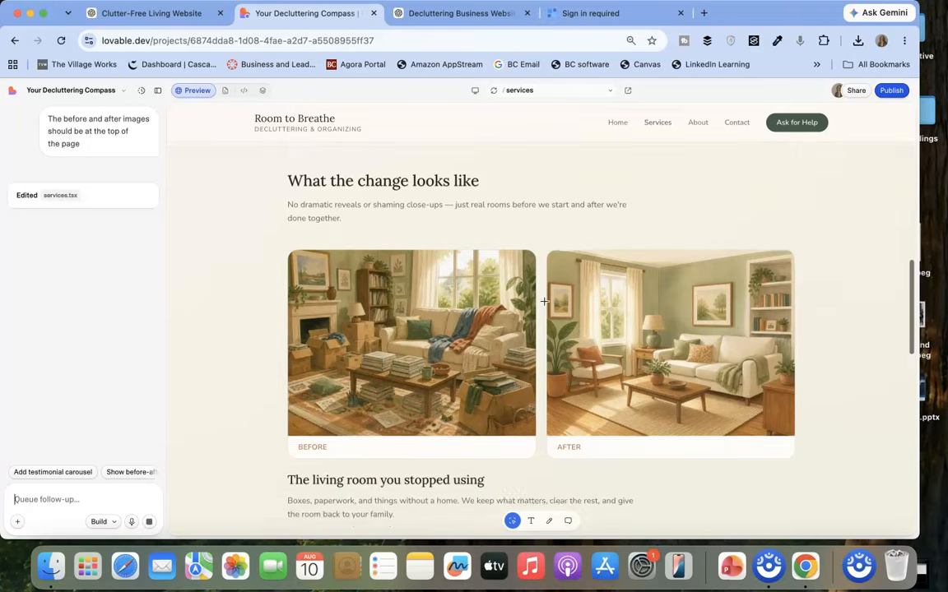
scroll(544, 301, "up", 3)
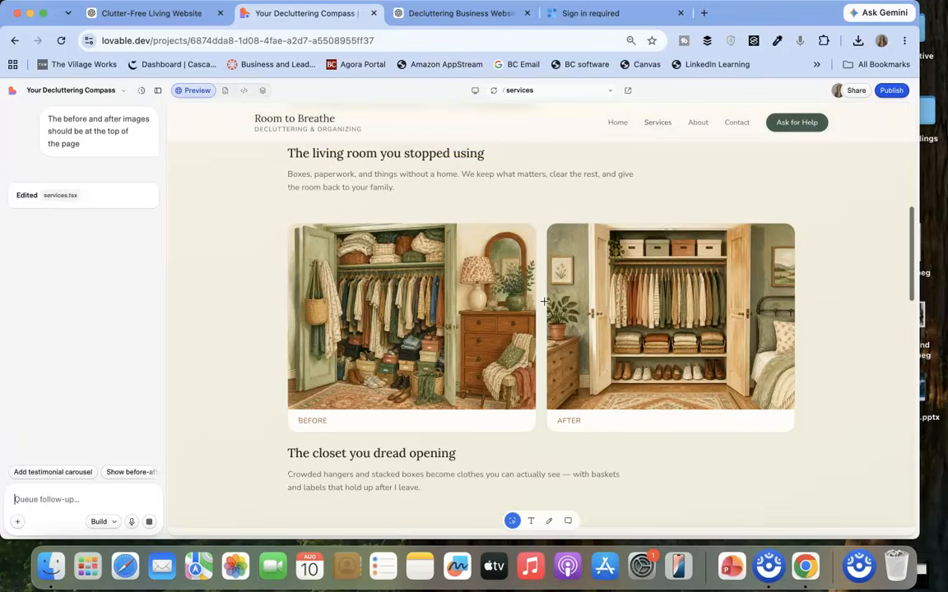
scroll(544, 301, "down", 3)
scroll(568, 241, "up", 5)
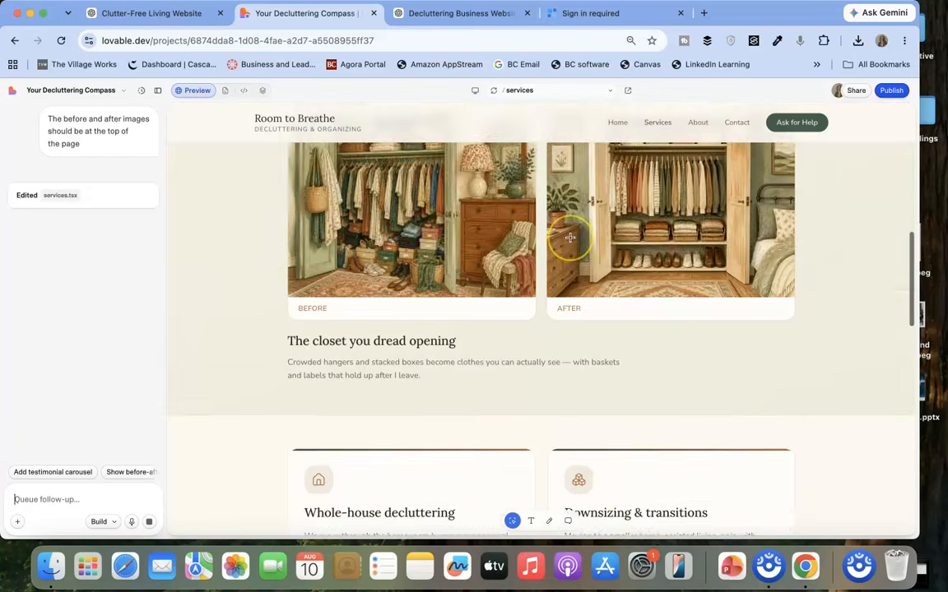
Step: Check the new placement of the living room and closet before/after images on the Services page
scroll(570, 238, "up", 5)
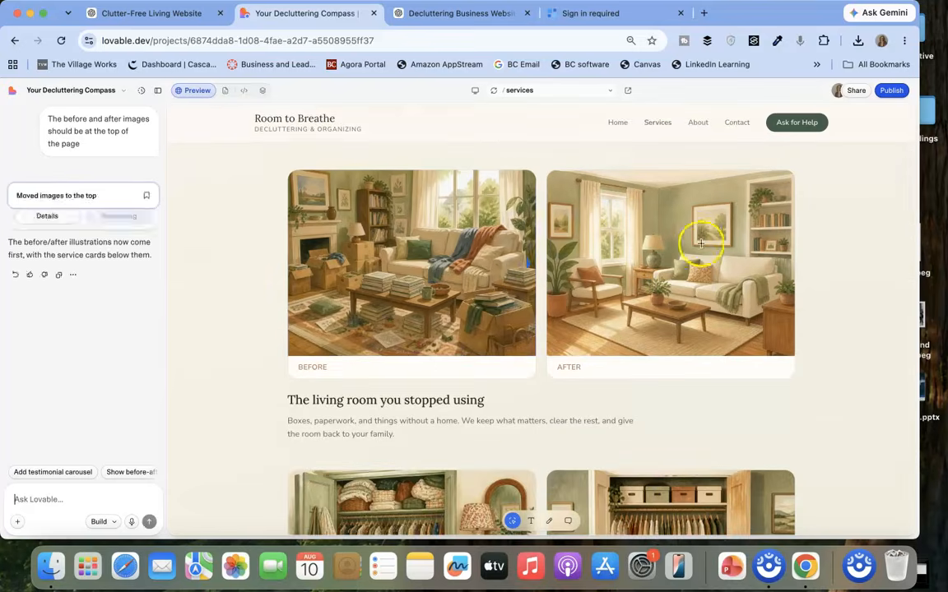
scroll(701, 245, "down", 7)
scroll(637, 239, "up", 6)
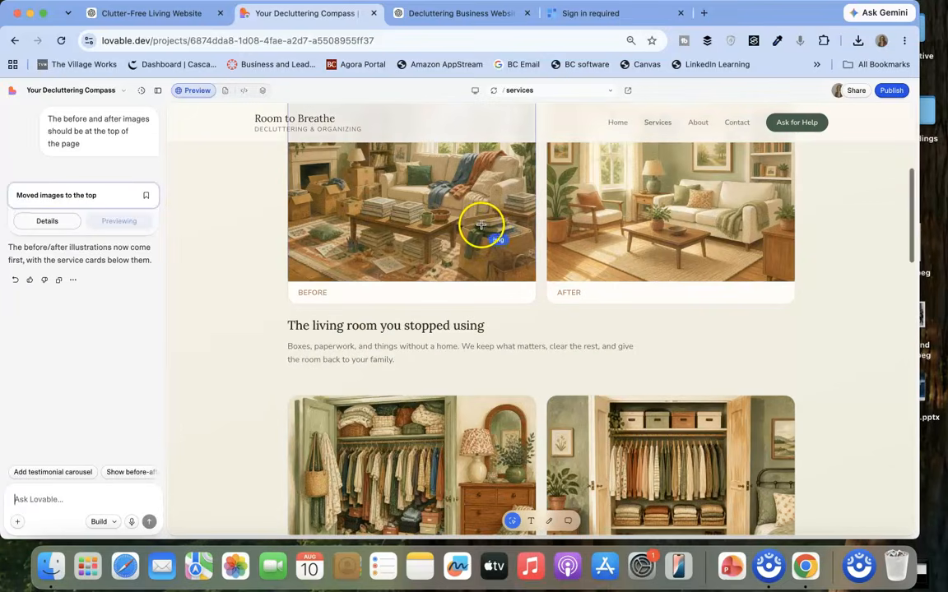
scroll(638, 216, "up", 2)
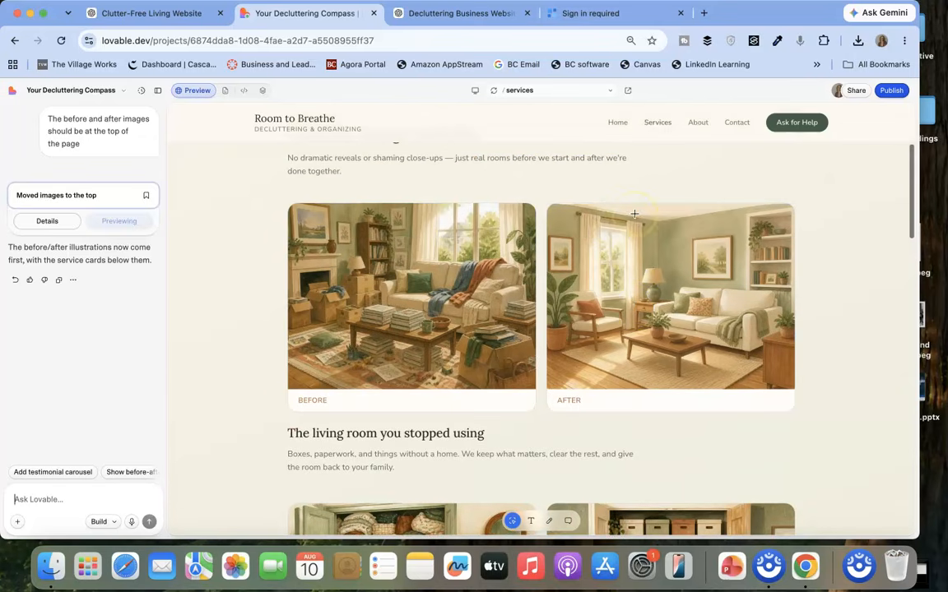
Step: Submit the edit request "Windows placement is not consistent in the living room photos. Please ensure it's the same room just decluttered. Same windows, Fireplace. Check all details"
left_click(123, 495)
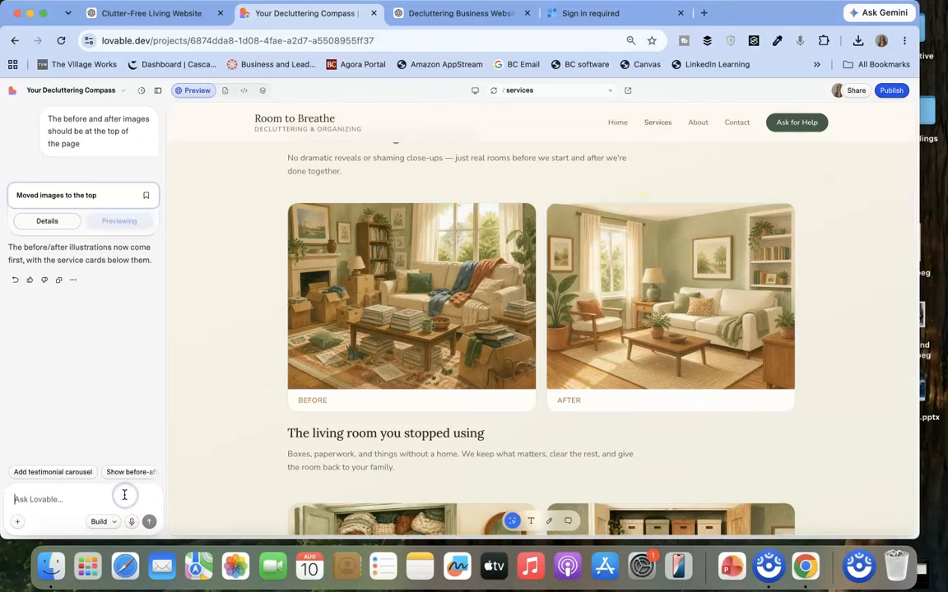
type("Windows placement is not co")
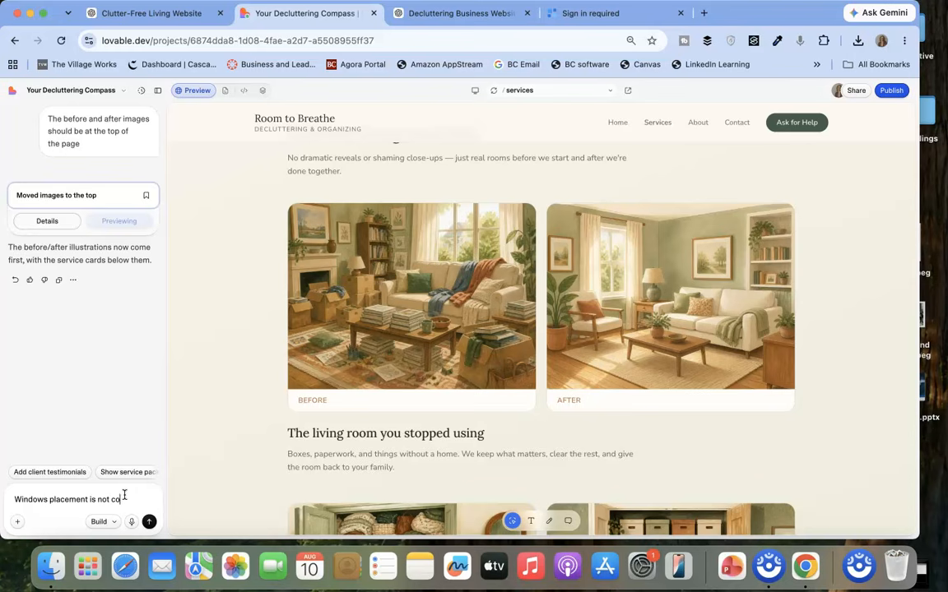
type("in the living room photos. Please e")
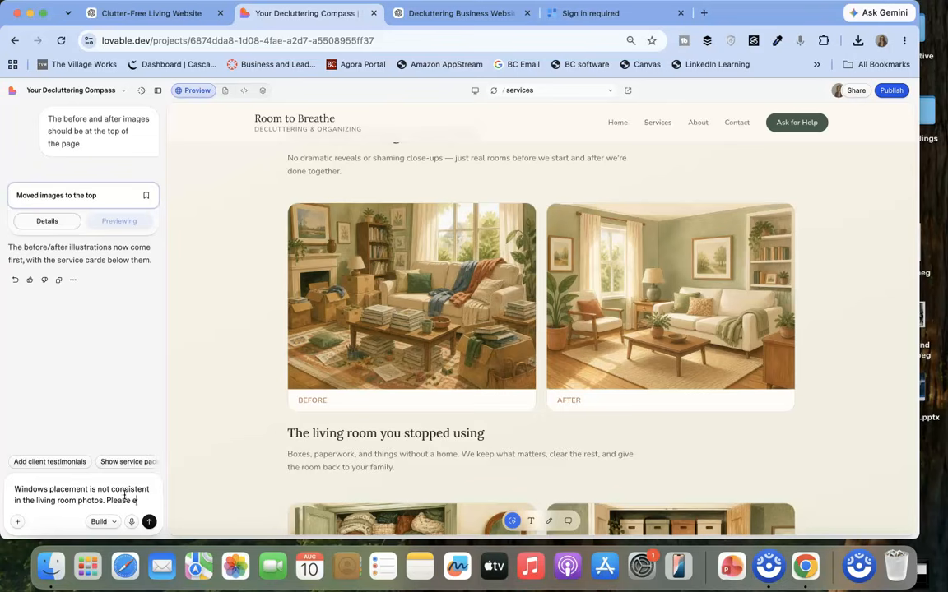
type("nsure it's the same room just")
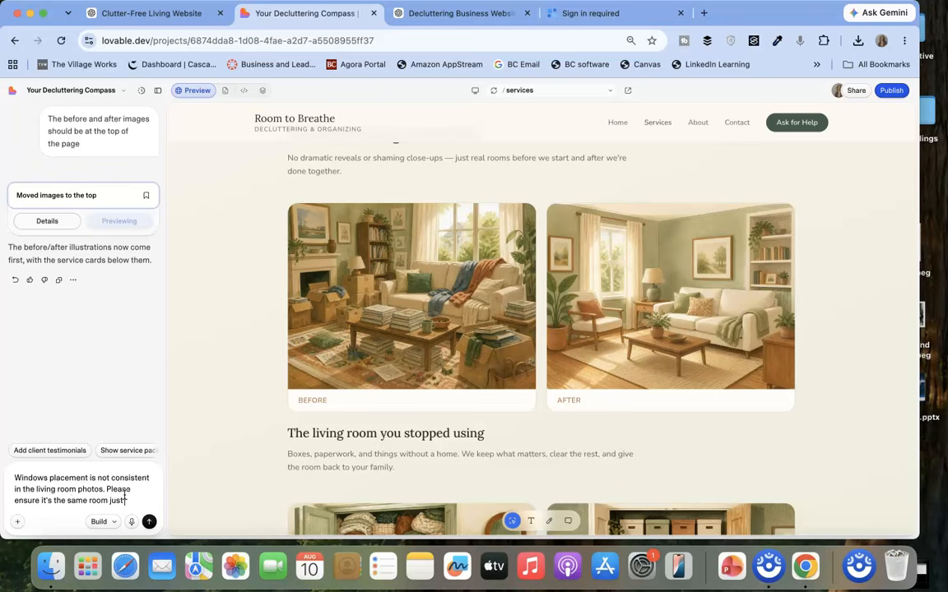
type("ered. Same windows, F")
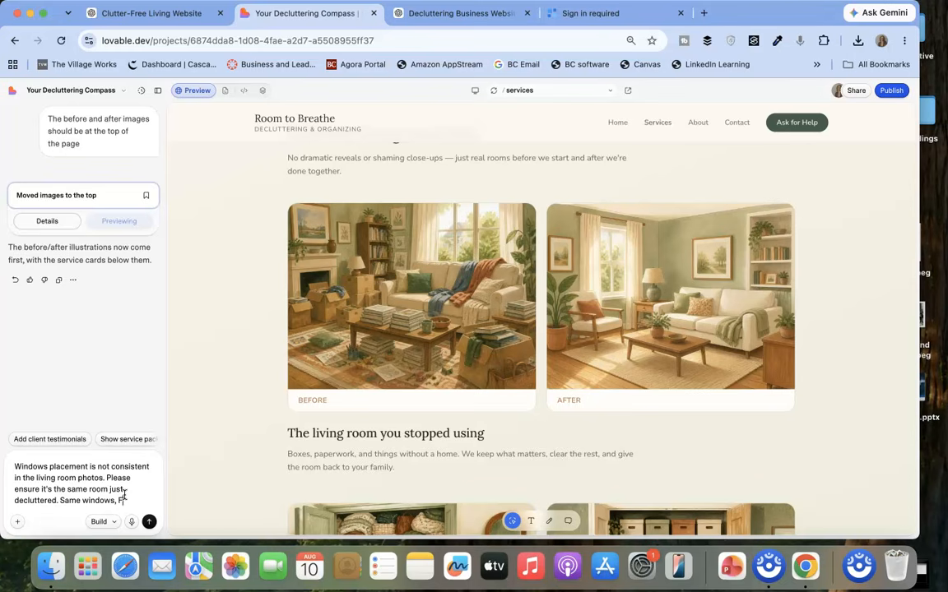
type(". Check all details")
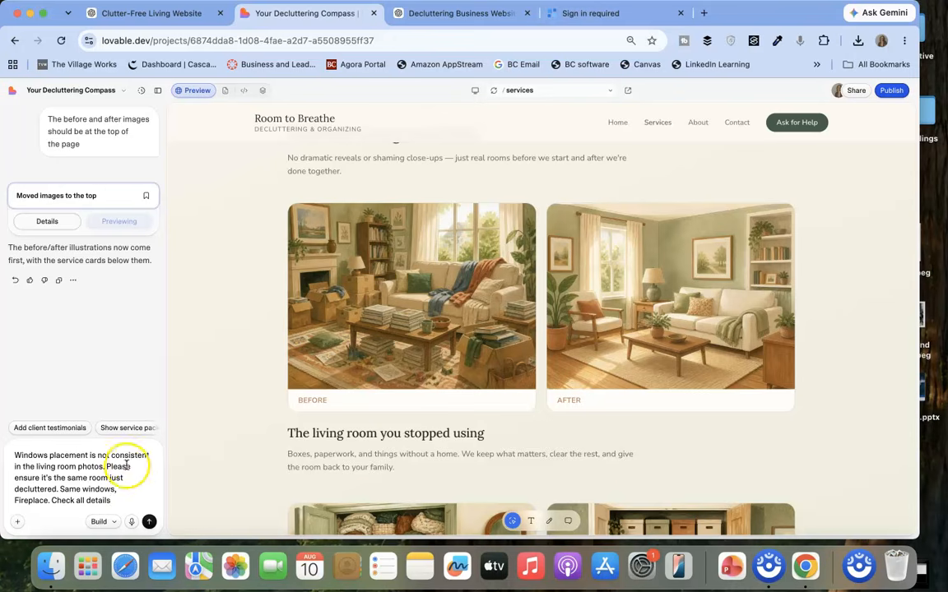
left_click(149, 523)
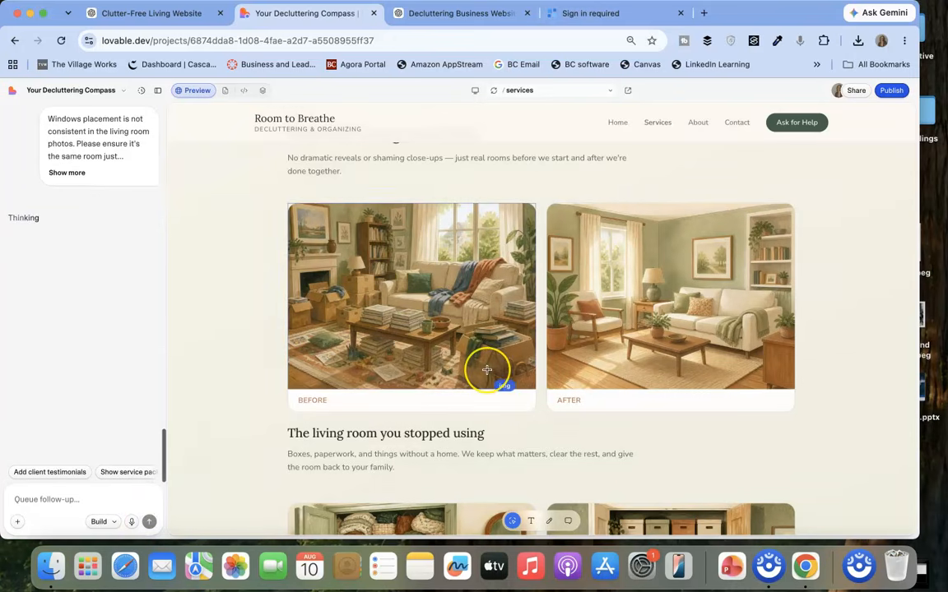
Step: Compare the closet before/after images and return to the Services heading while the request is processed
scroll(487, 370, "down", 1)
scroll(487, 370, "down", 5)
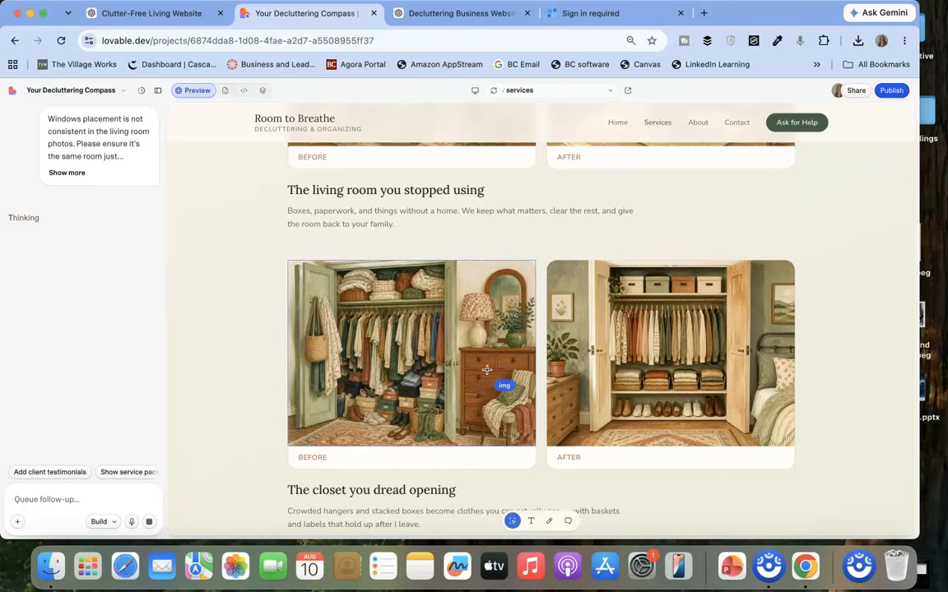
scroll(487, 370, "up", 10)
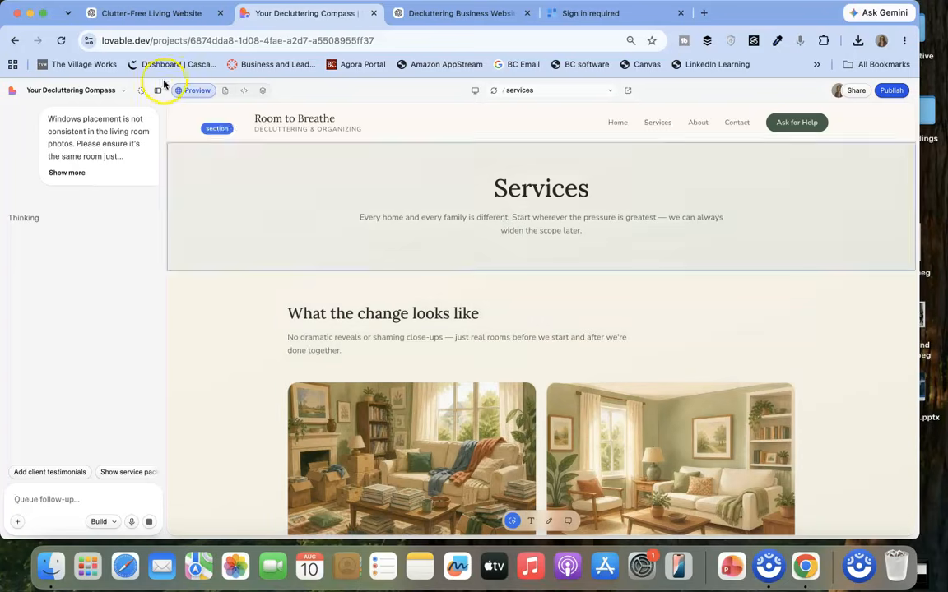
Step: Switch to the Clutter-Free Living Website chat and review its Room to Breathe preview, from hero and services to About section and contact form
left_click(166, 14)
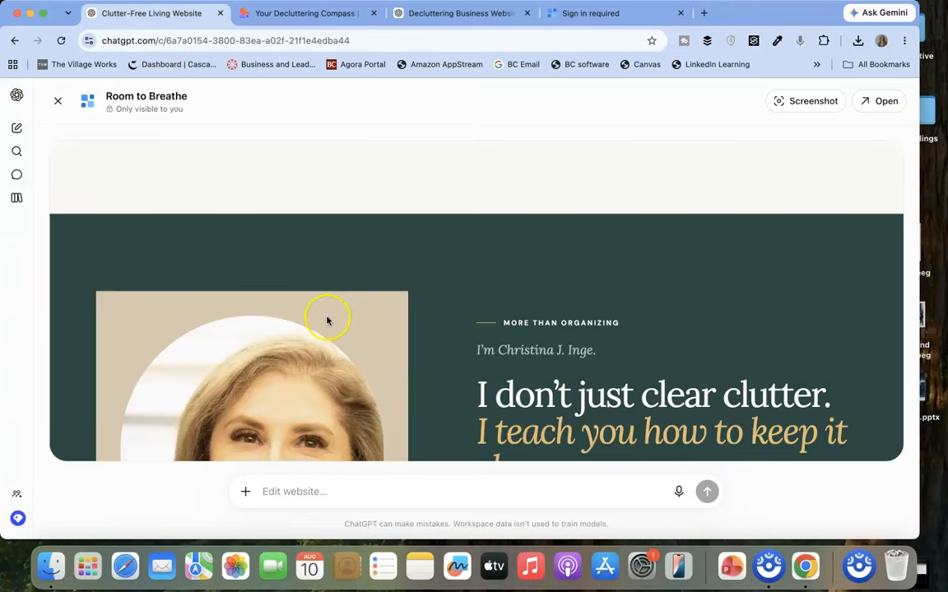
scroll(327, 321, "down", 15)
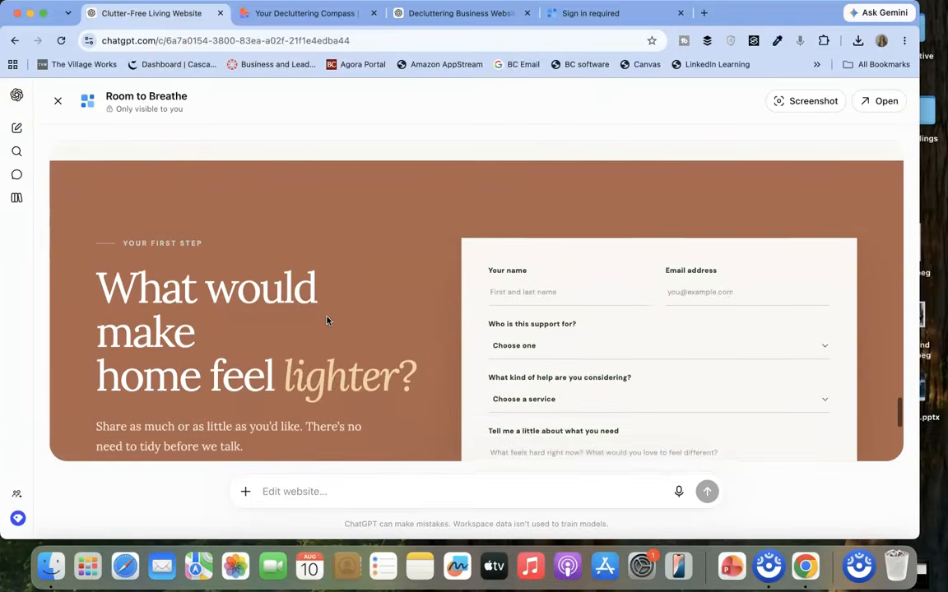
scroll(327, 321, "up", 15)
scroll(326, 321, "down", 10)
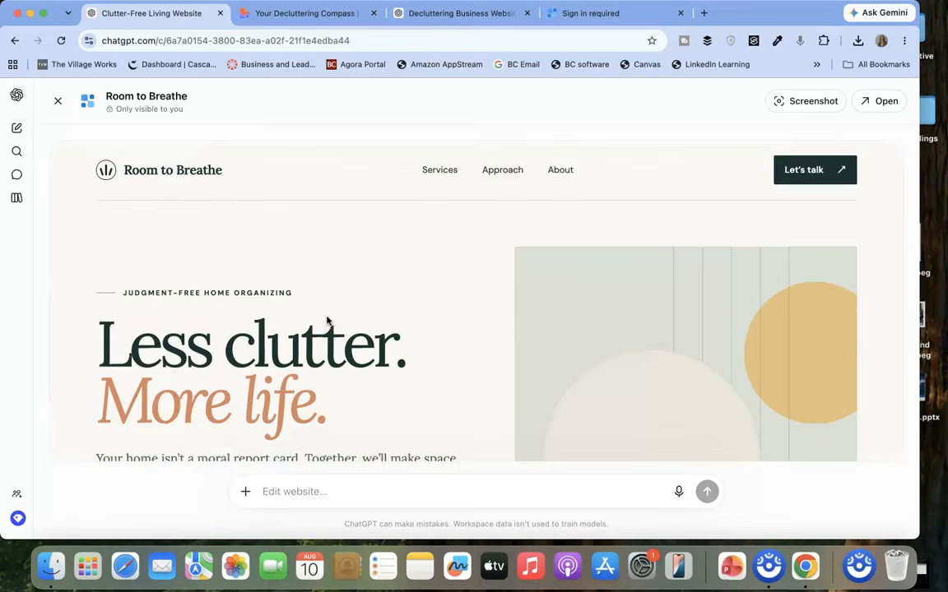
scroll(327, 321, "down", 10)
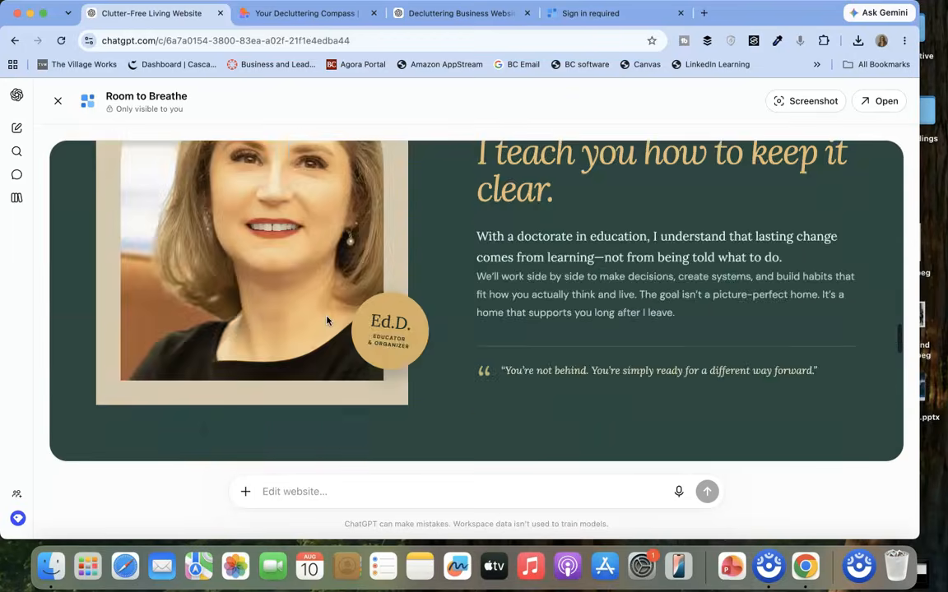
scroll(327, 321, "up", 15)
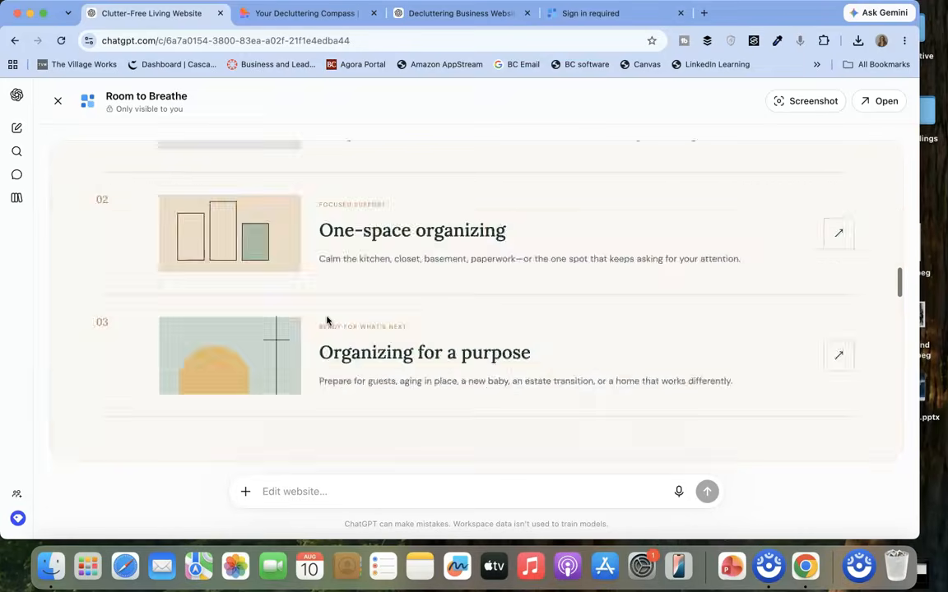
scroll(327, 321, "up", 5)
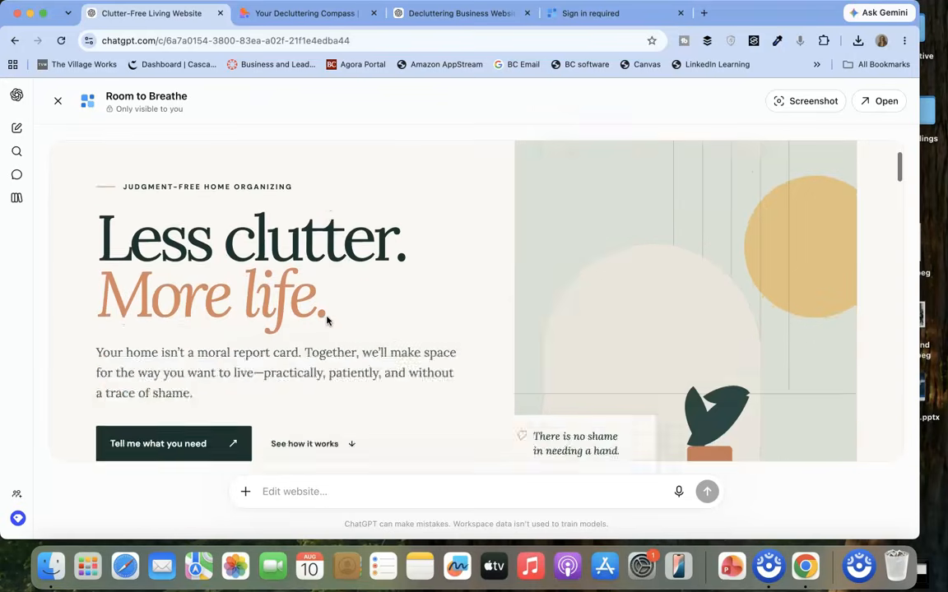
left_click(507, 130)
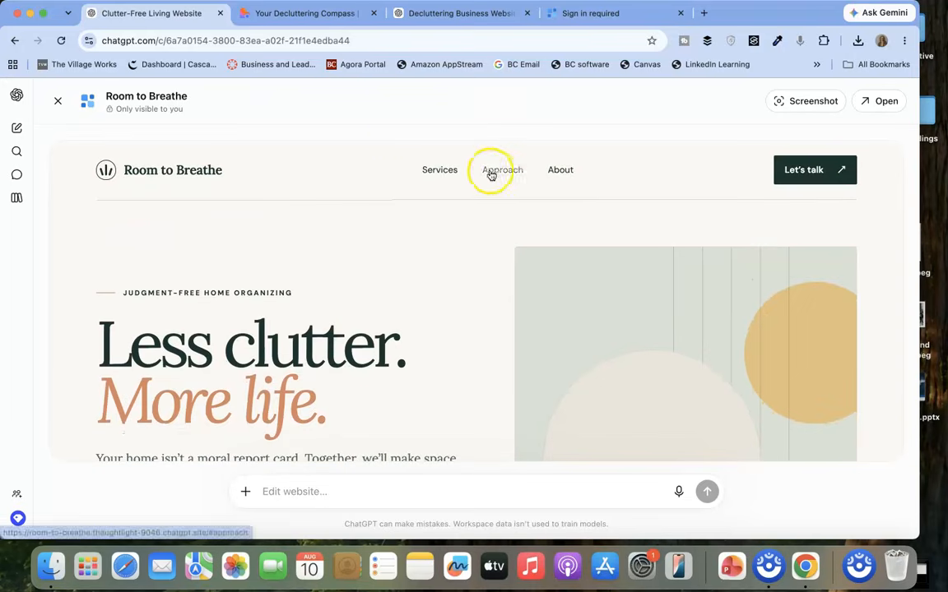
Step: Return to Lovable and check the image edit's progress, the service cards and the before/after section
left_click(326, 15)
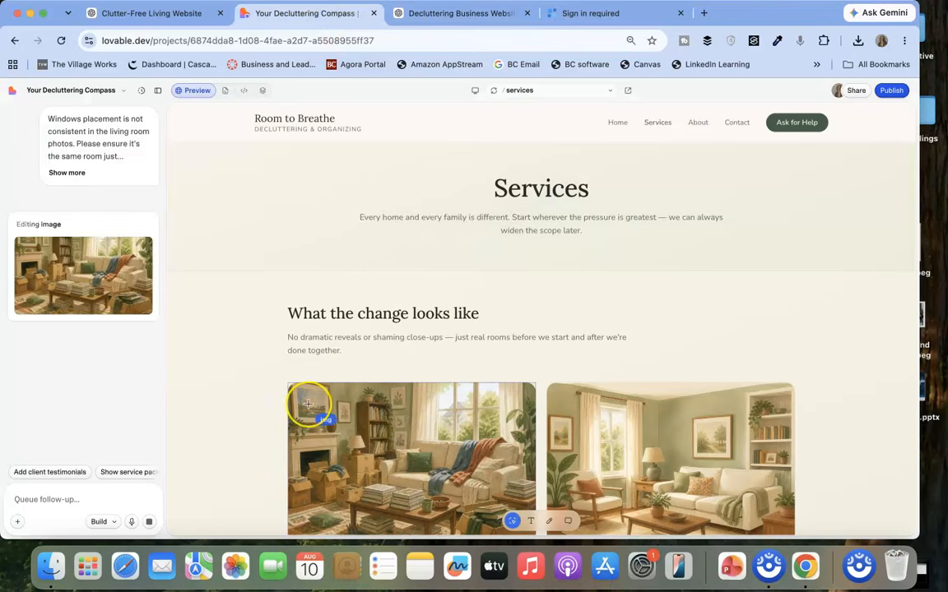
scroll(311, 402, "down", 10)
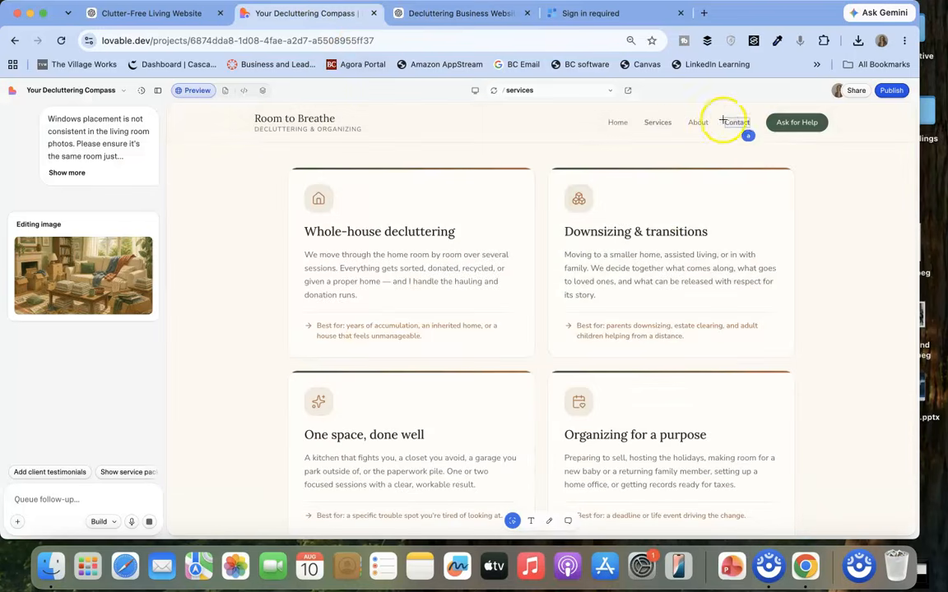
scroll(511, 360, "up", 10)
scroll(512, 360, "down", 2)
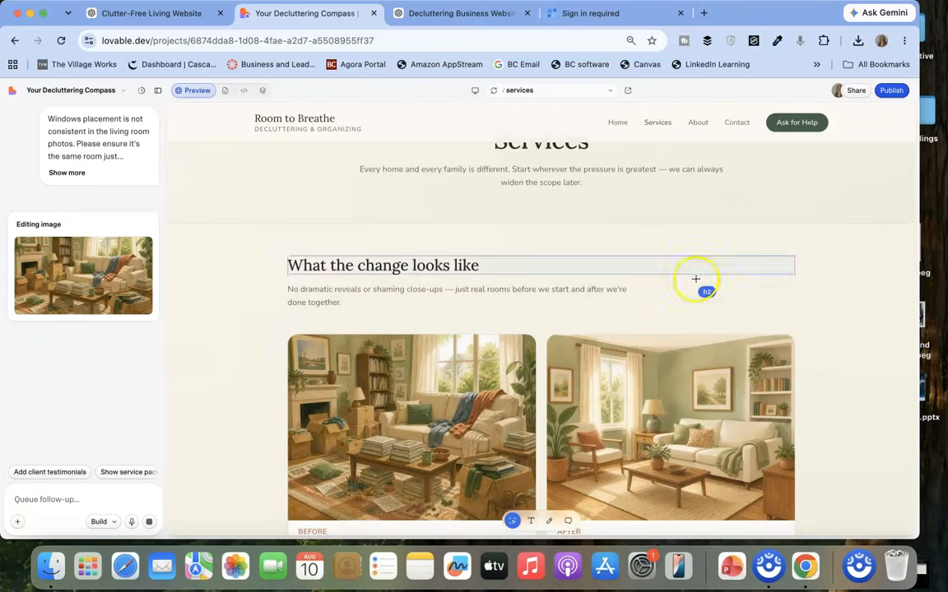
Step: Open the updated site preview in the Decluttering Business Website chat and check the About headshot, contact form and service cards
left_click(473, 18)
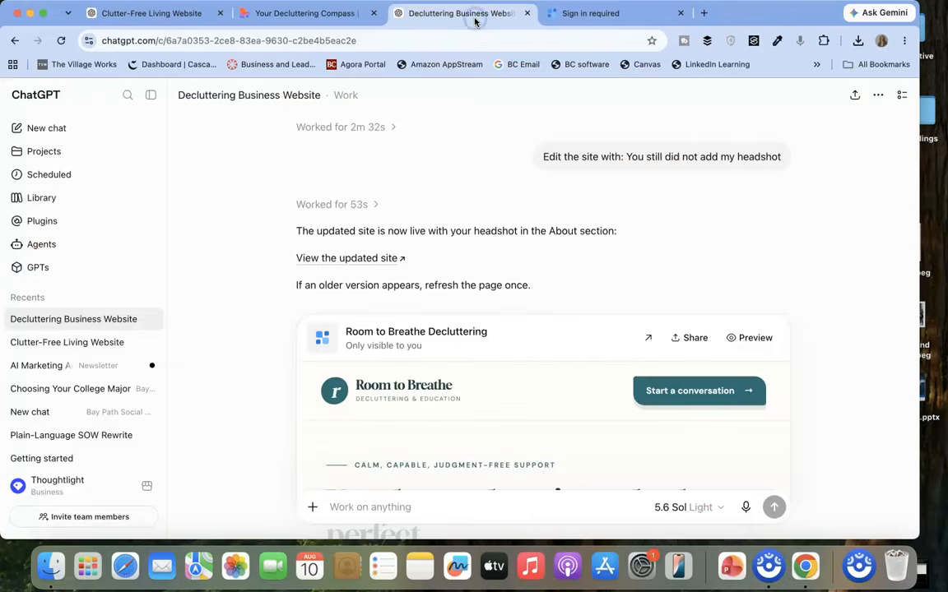
left_click(745, 339)
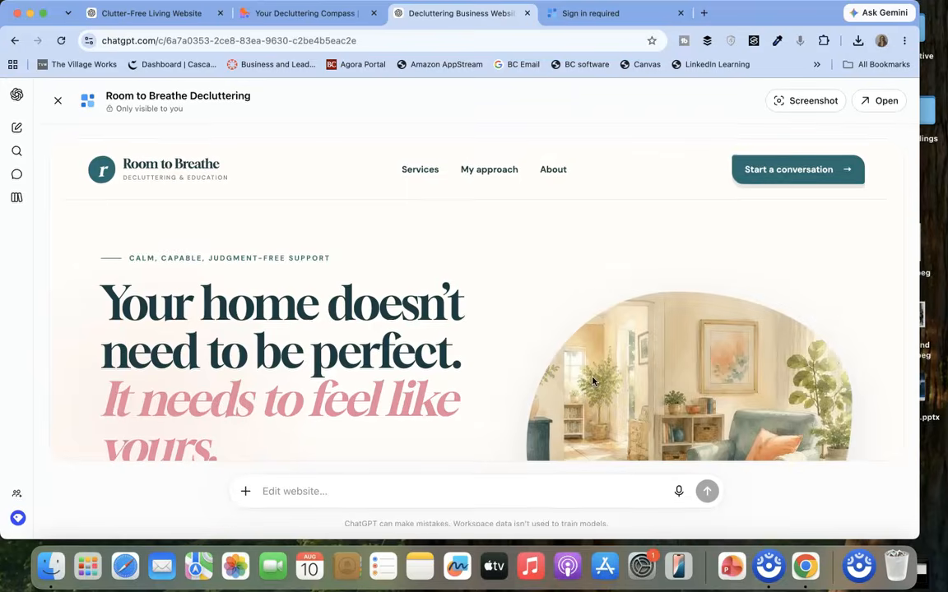
scroll(593, 381, "down", 3)
scroll(593, 381, "down", 15)
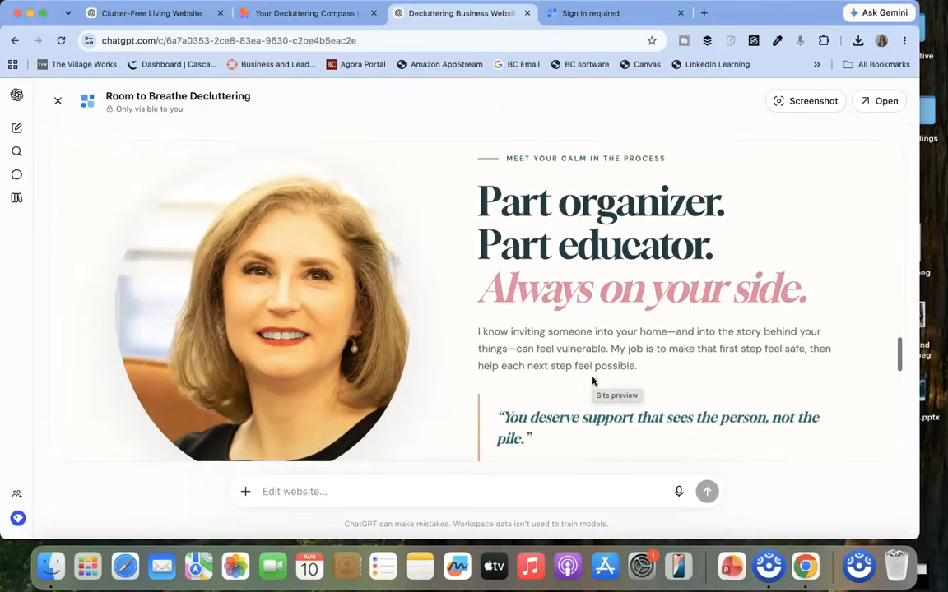
scroll(593, 381, "down", 10)
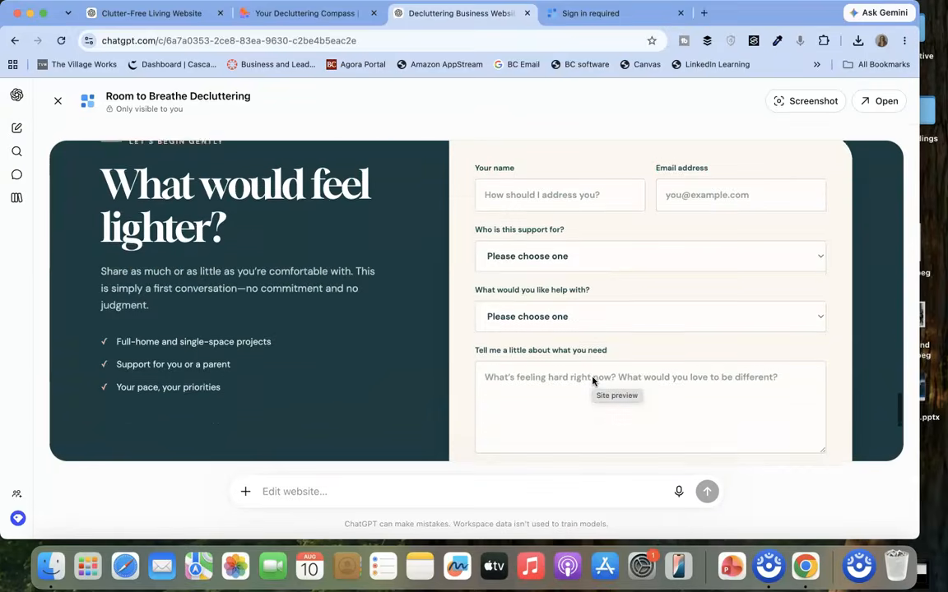
scroll(592, 381, "down", 3)
scroll(592, 380, "up", 15)
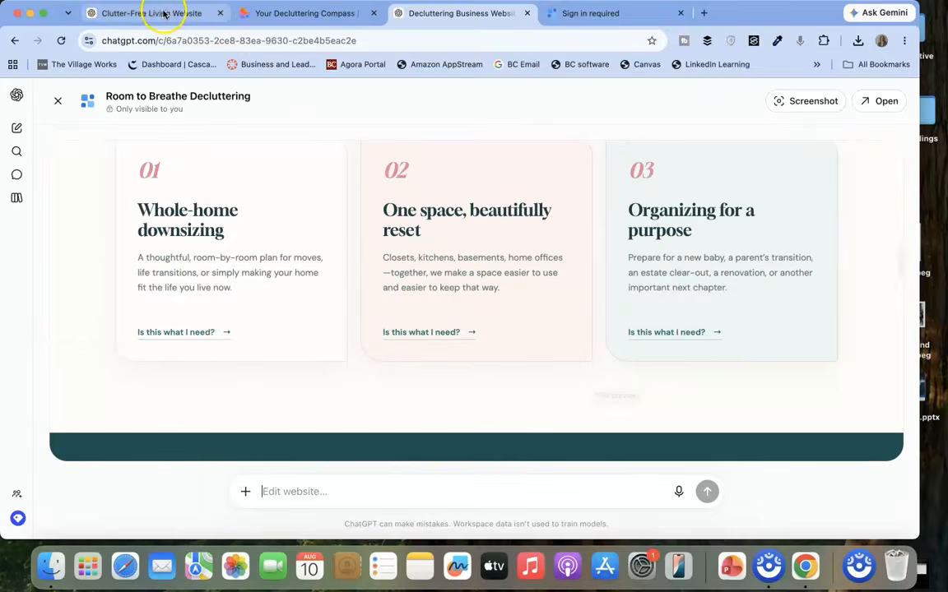
Step: Switch to the Clutter-Free Living Website preview and look through its sections down to the three-step process for comparison
left_click(153, 14)
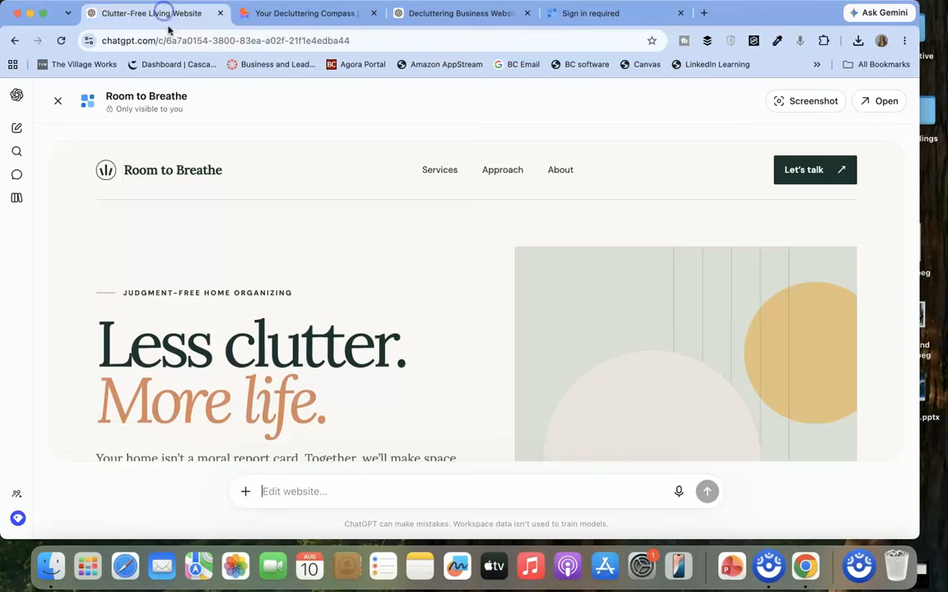
left_click(376, 314)
scroll(376, 313, "down", 15)
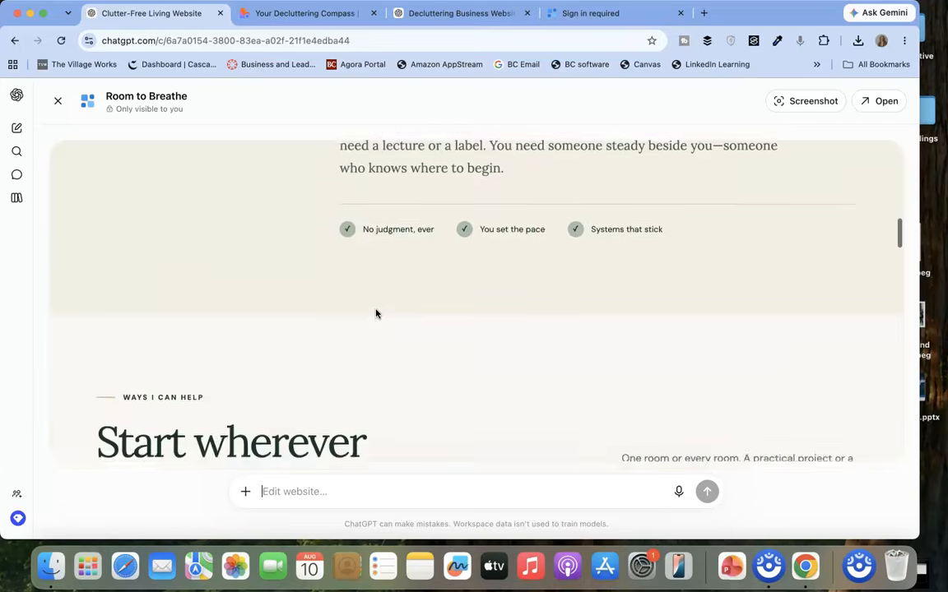
scroll(376, 314, "down", 20)
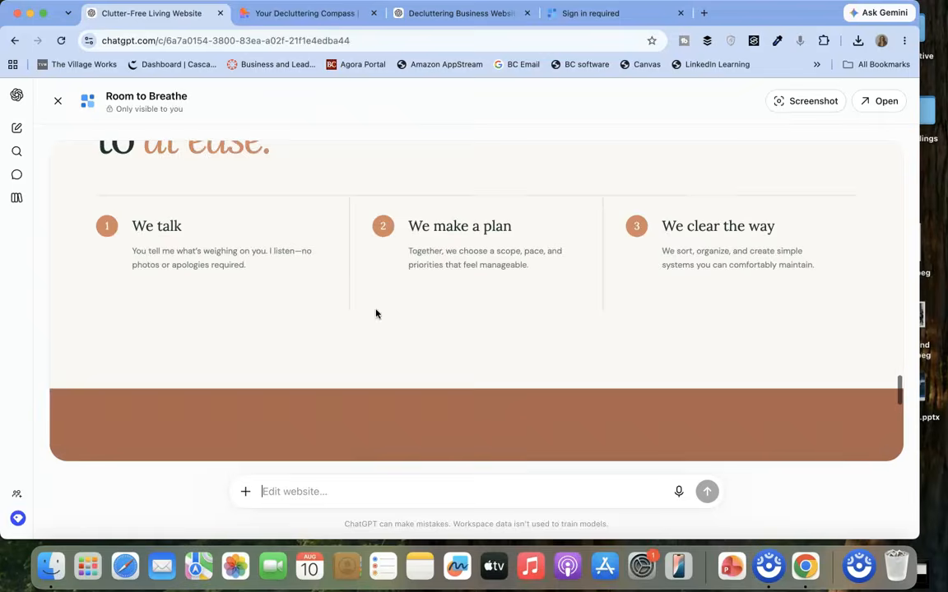
Step: Switch to Lovable and examine the regenerated living room images, the closet image pair and the How it works flowchart
left_click(292, 14)
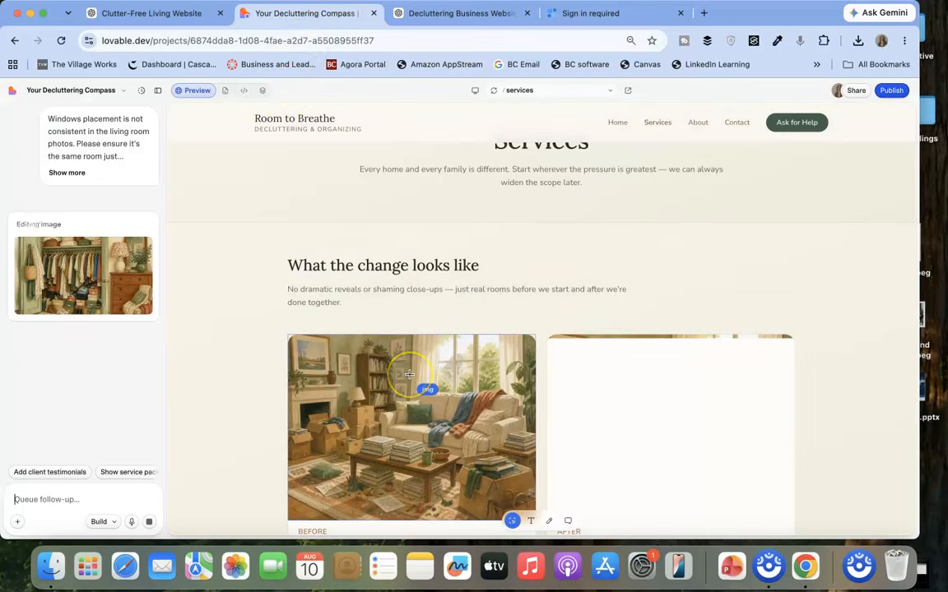
scroll(409, 374, "down", 10)
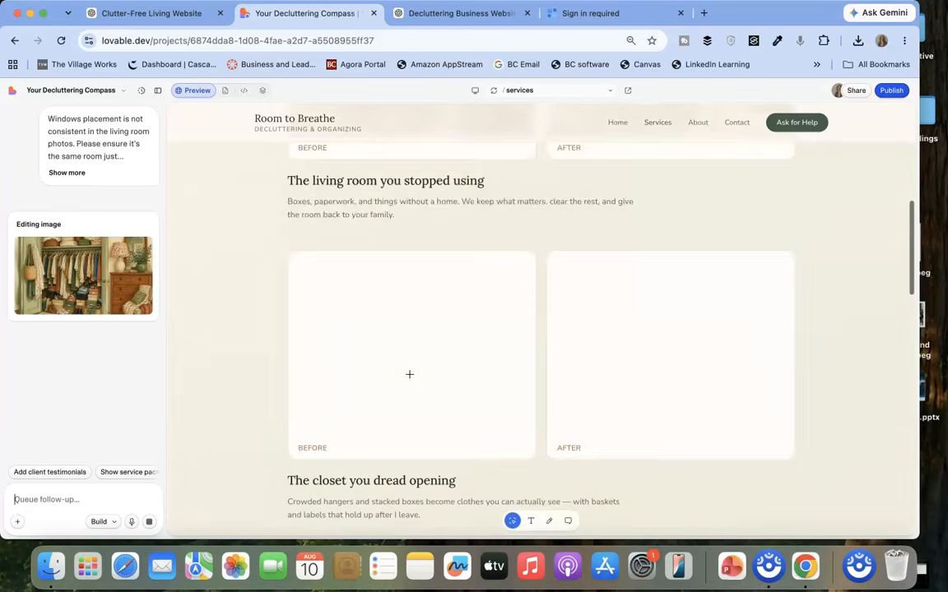
scroll(409, 374, "down", 5)
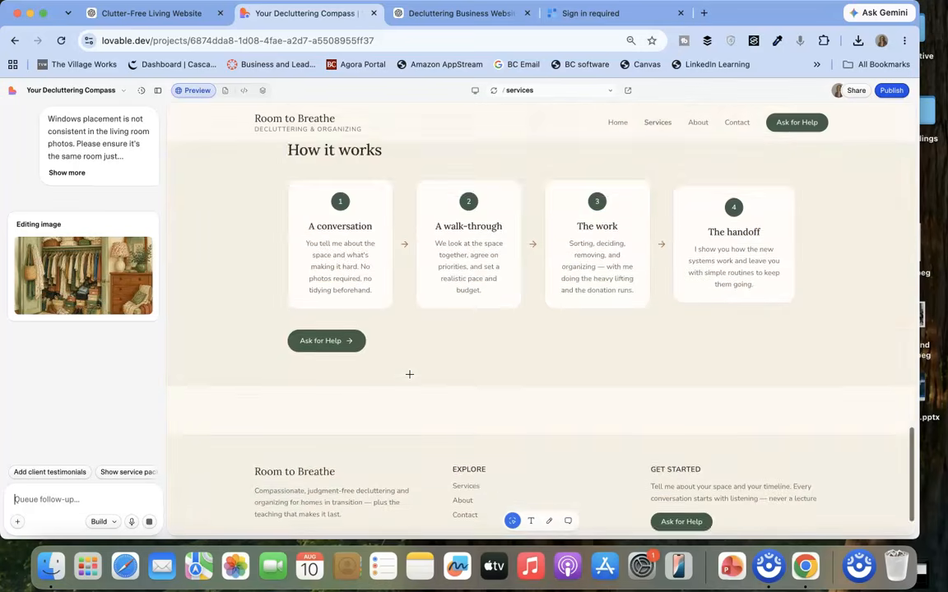
scroll(409, 374, "up", 15)
scroll(409, 374, "up", 3)
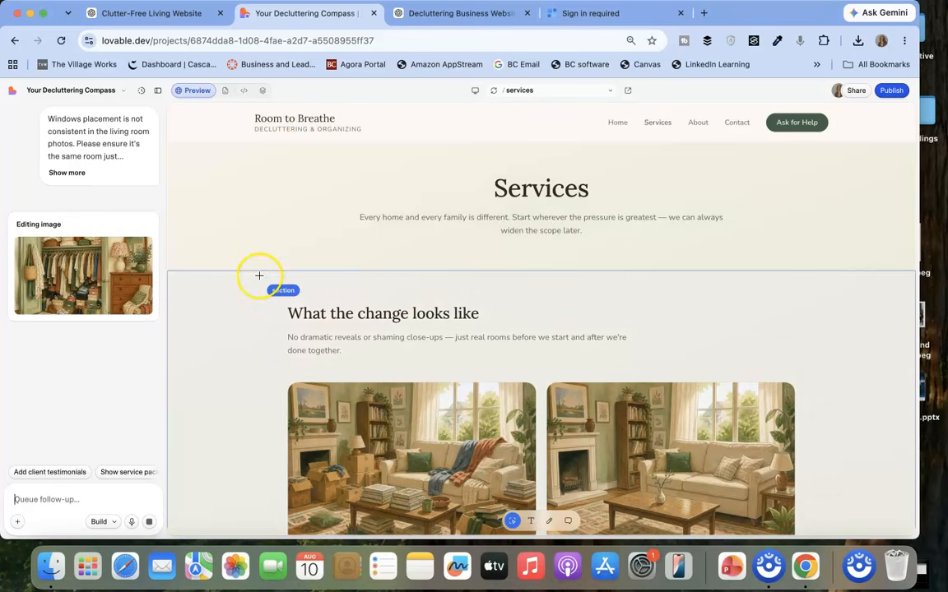
Step: Glance at the two ChatGPT website tabs and return to Lovable to check the image edit
left_click(433, 15)
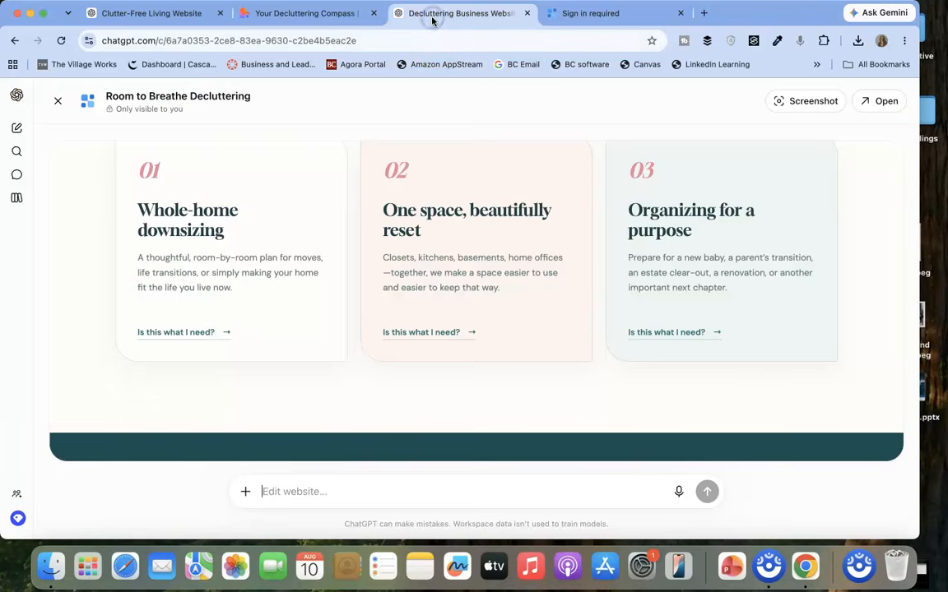
left_click(181, 16)
left_click(274, 17)
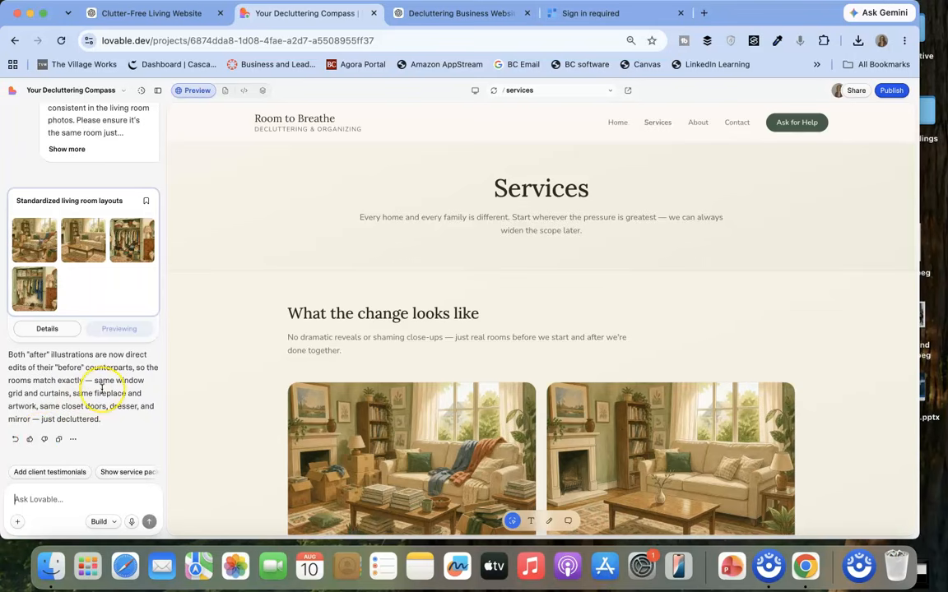
Step: Review the Lovable Services page from the before/after images down to the footer and open the site's publishing options
left_click(186, 359)
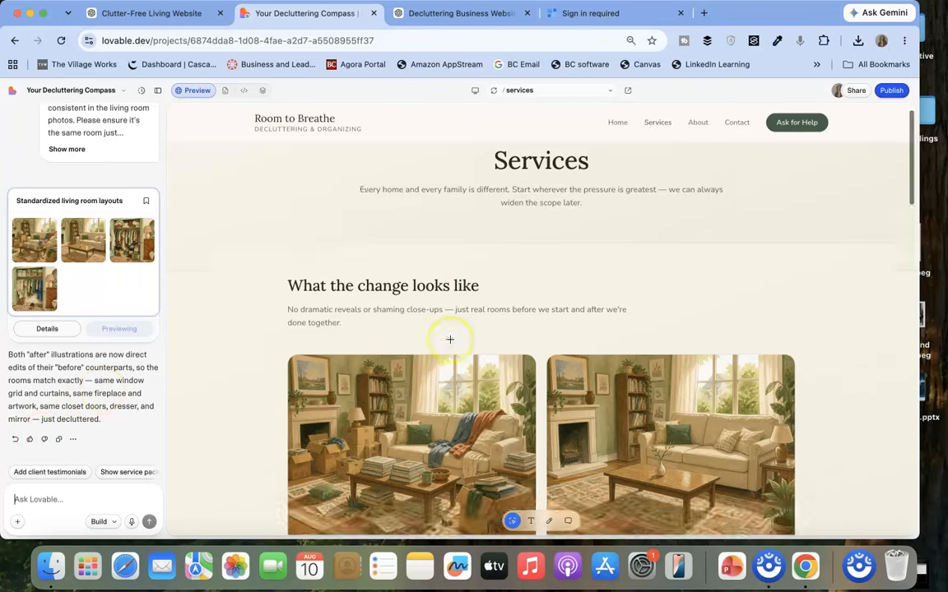
scroll(449, 338, "down", 6)
scroll(450, 338, "down", 10)
scroll(450, 338, "up", 15)
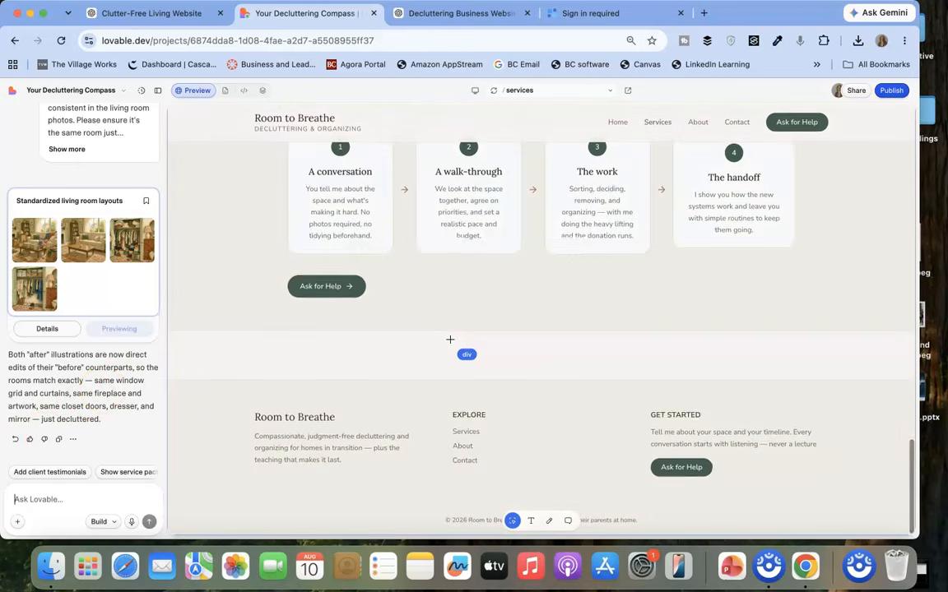
scroll(450, 338, "up", 8)
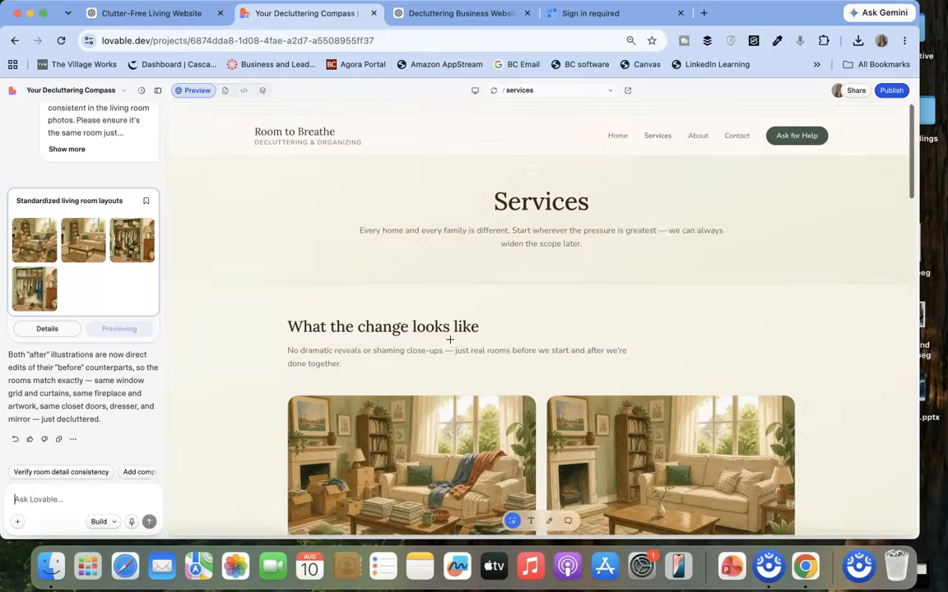
left_click(890, 92)
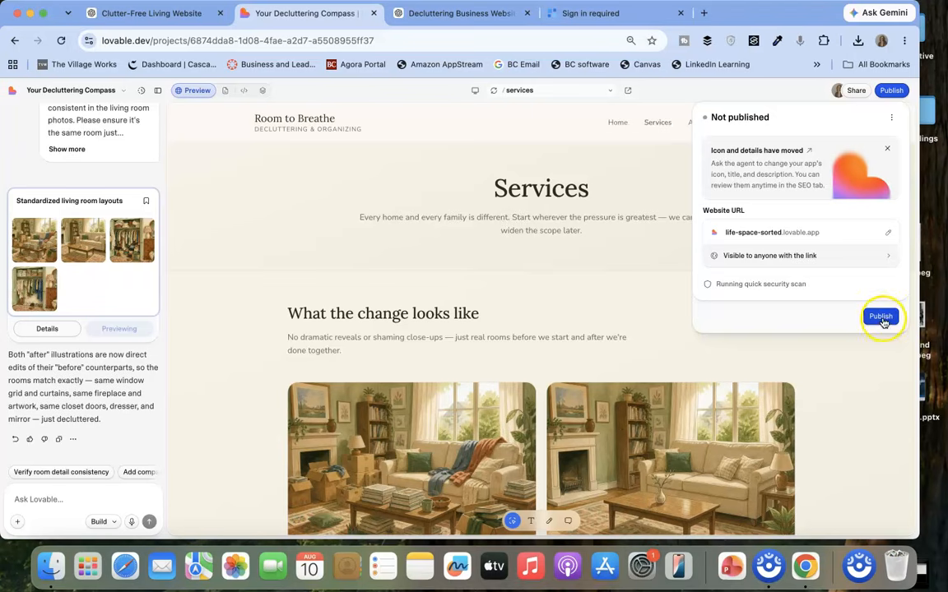
Step: Switch to the Decluttering Business Website chat, close the site preview and check where the updated site's link leads
left_click(465, 14)
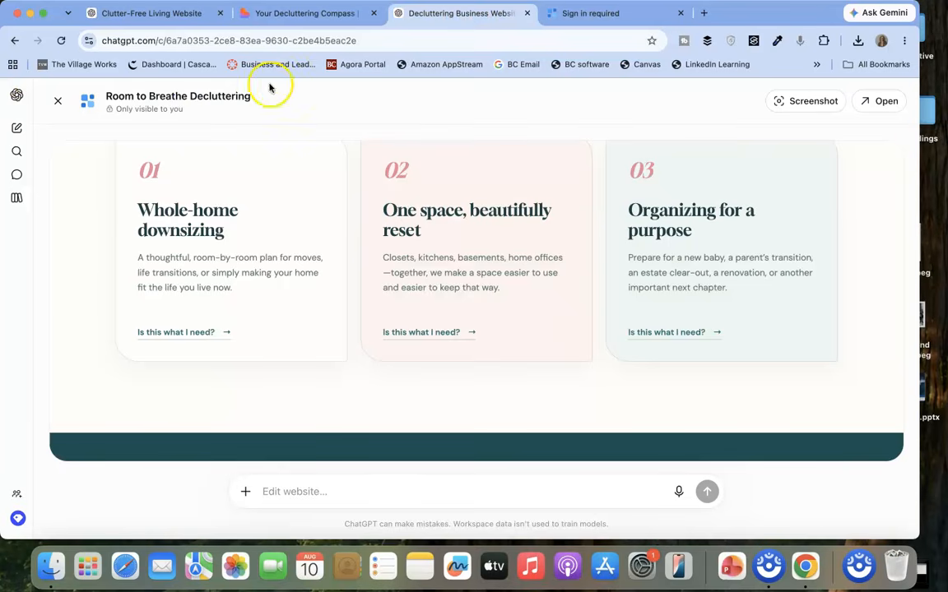
left_click(58, 100)
scroll(331, 436, "down", 10)
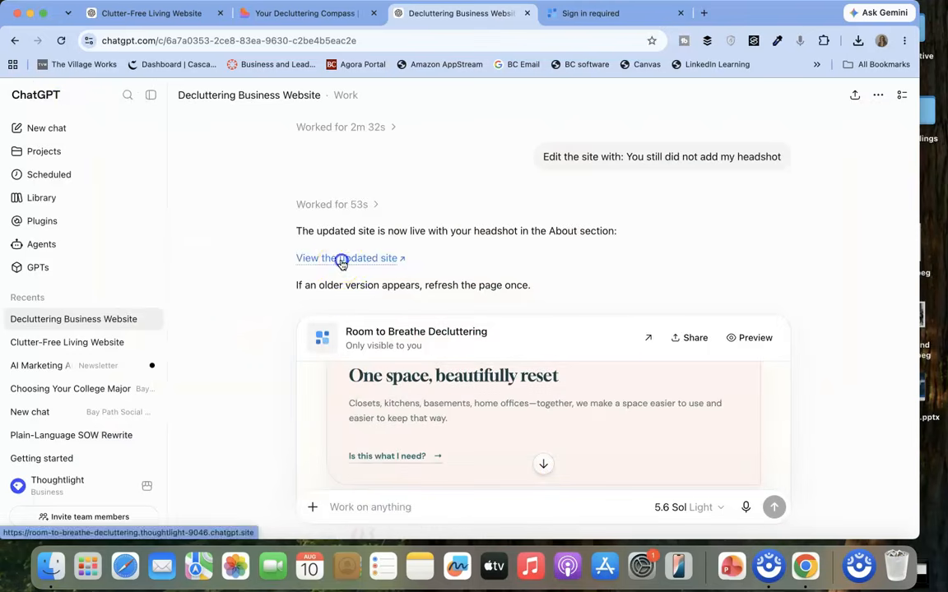
left_click(341, 260)
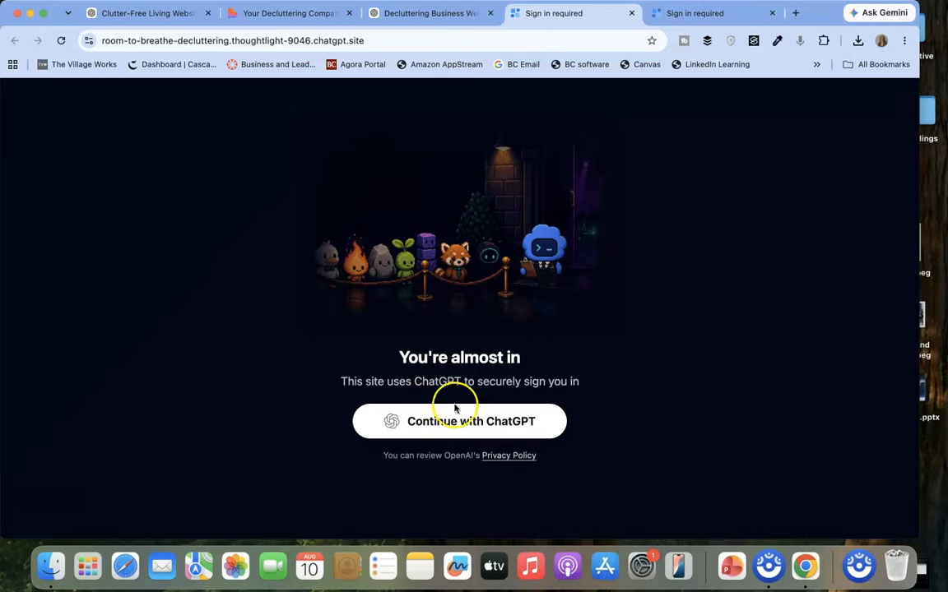
left_click(632, 14)
Step: Look down the embedded site preview and send ChatGPT the request "Publish the website please, publicly"
scroll(429, 393, "down", 5)
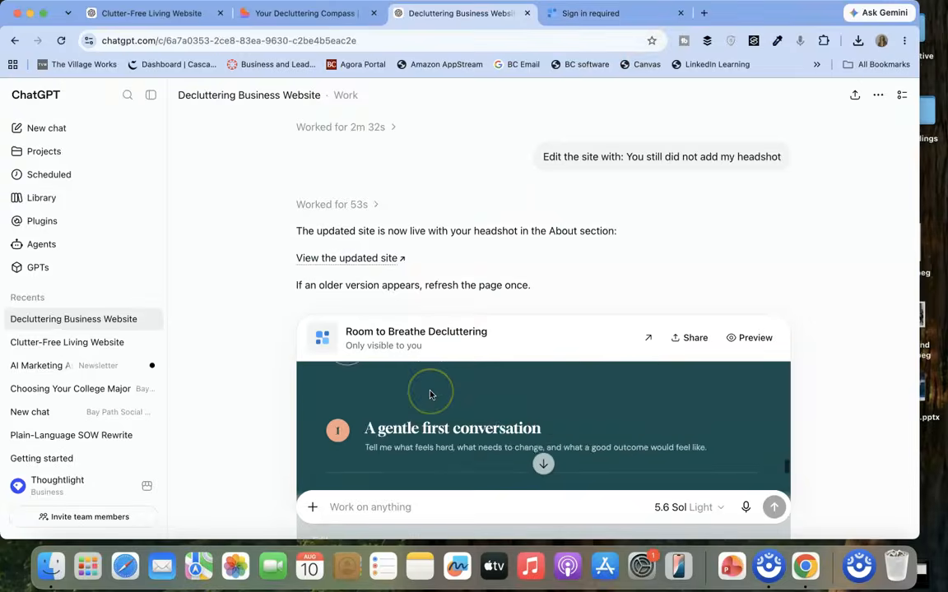
scroll(505, 222, "down", 4)
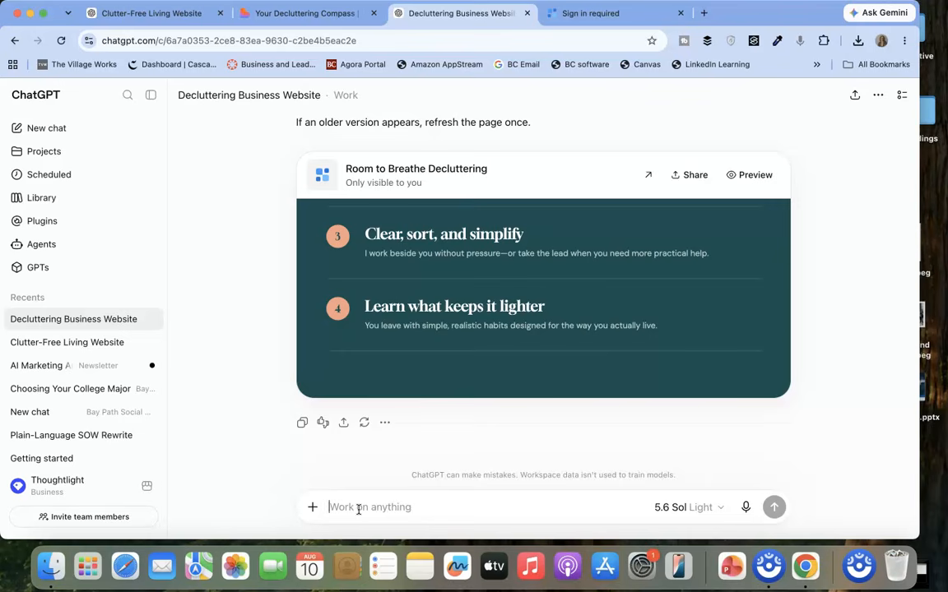
type("Pl")
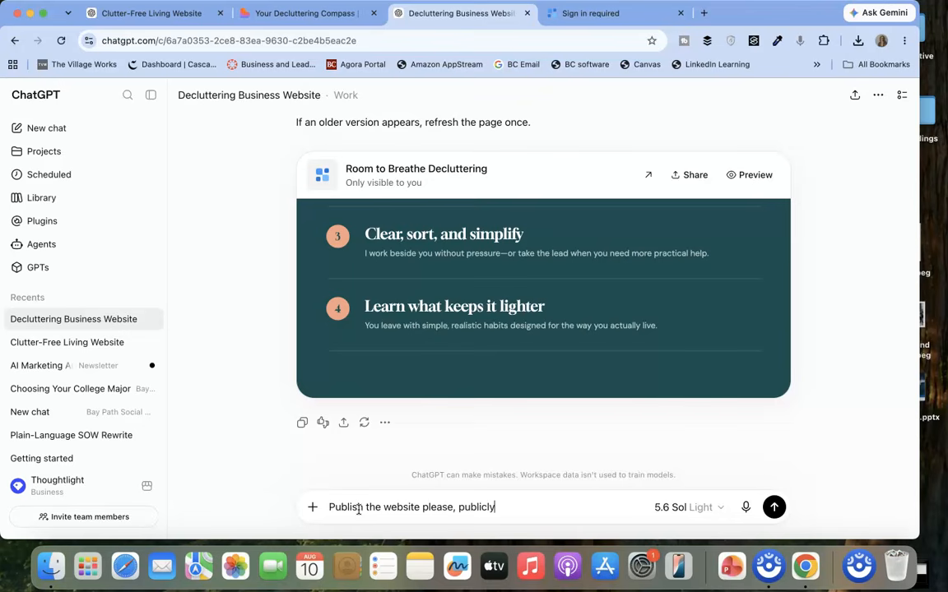
key("Return")
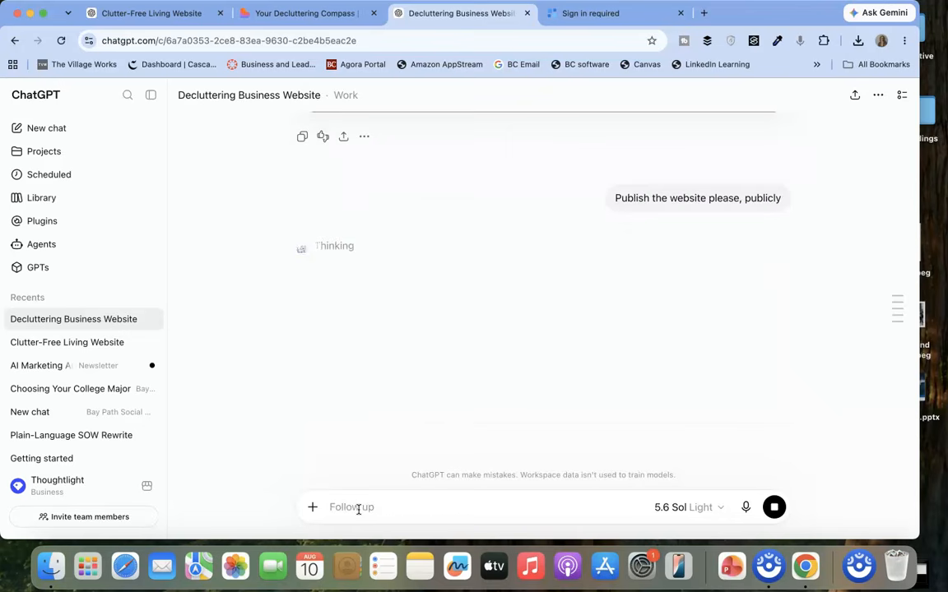